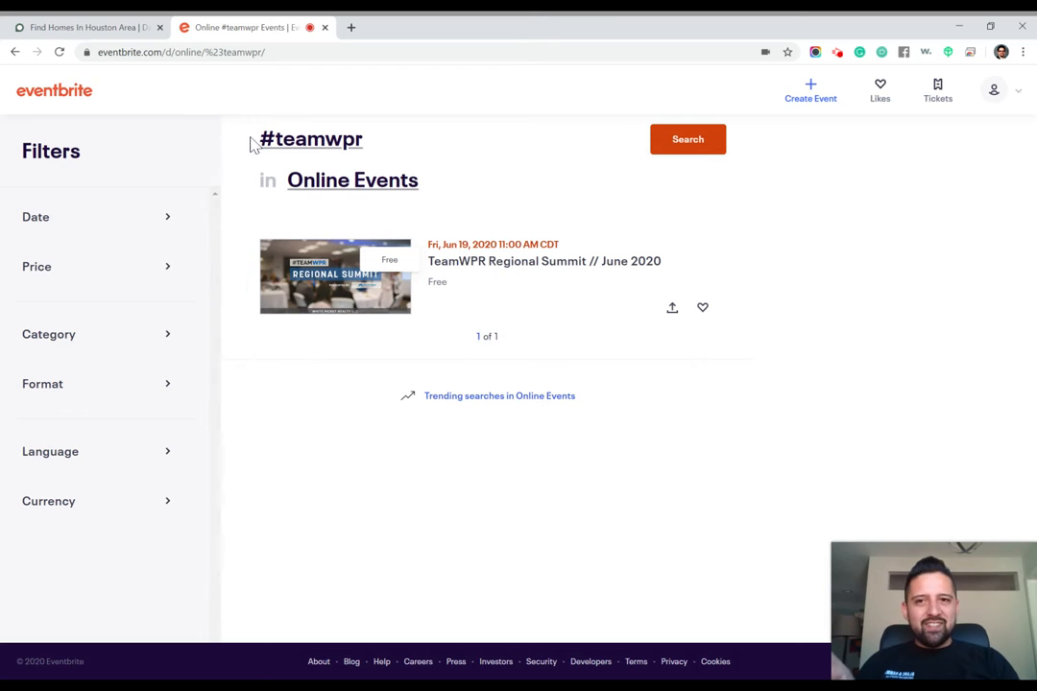
Open the TeamWPR Regional Summit // June 2020 event and read its intro, format and agenda
left_click(485, 270)
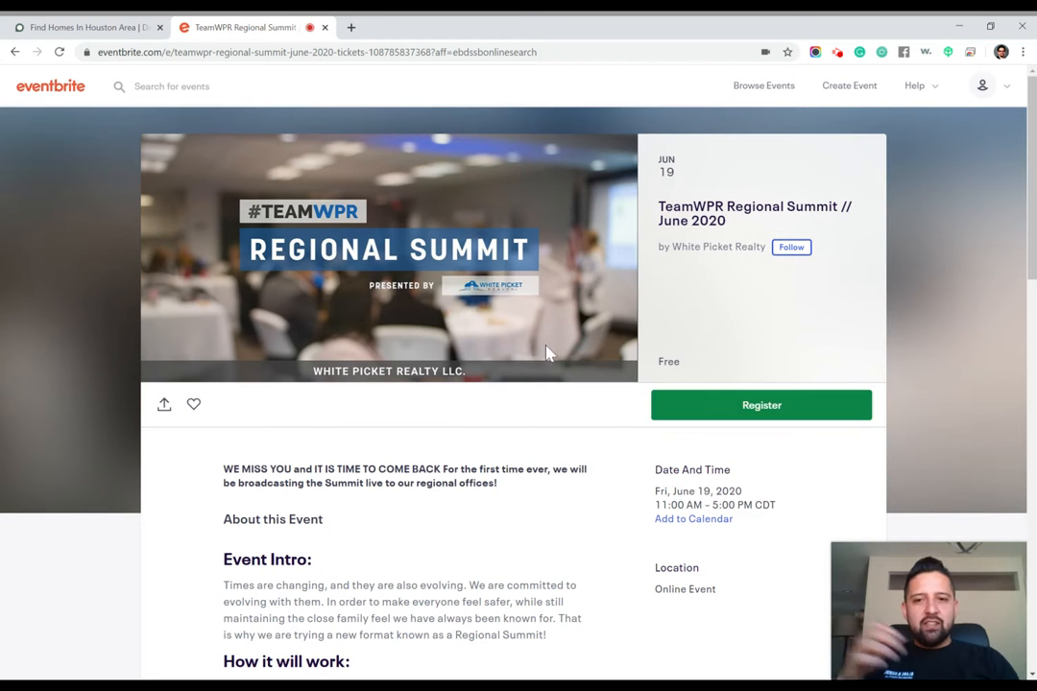
scroll(538, 360, "down", 3)
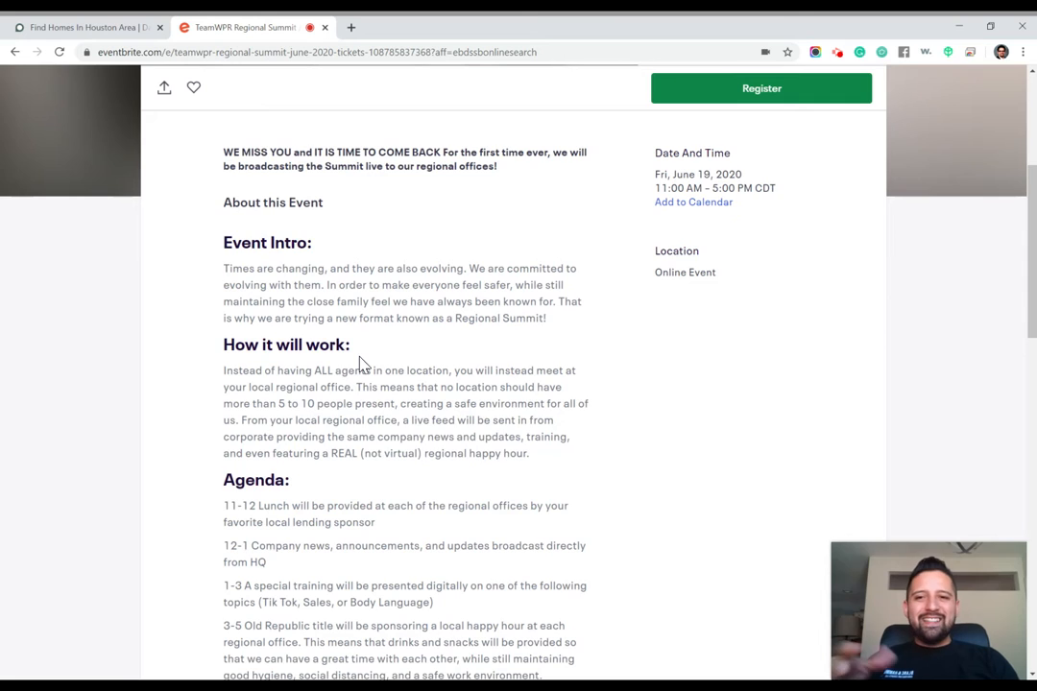
scroll(359, 362, "down", 1)
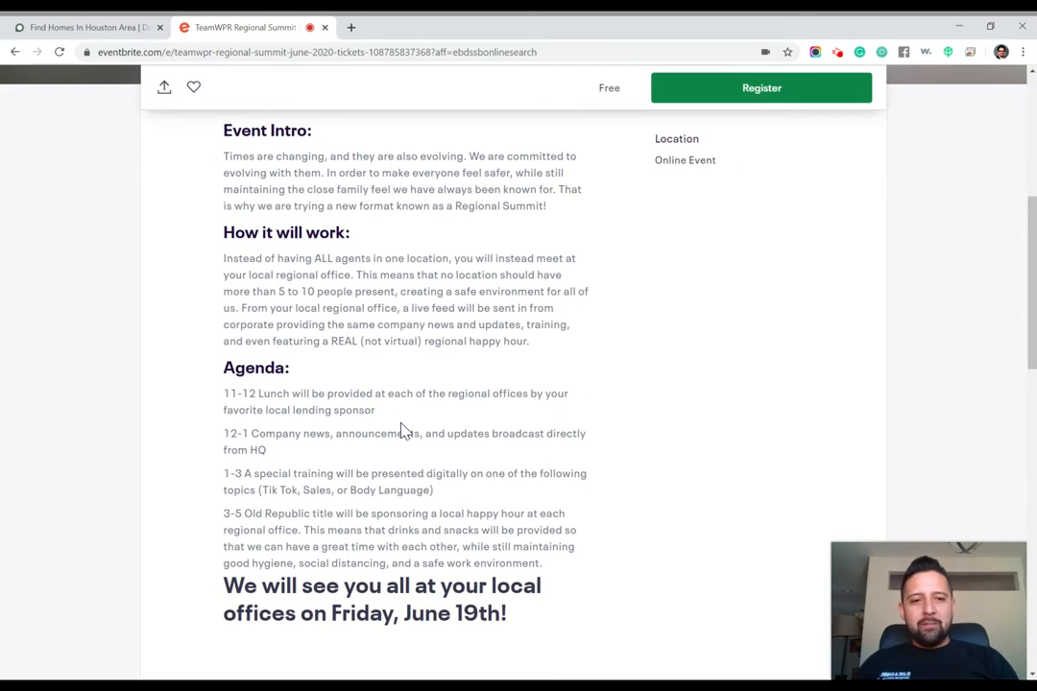
scroll(308, 368, "down", 1)
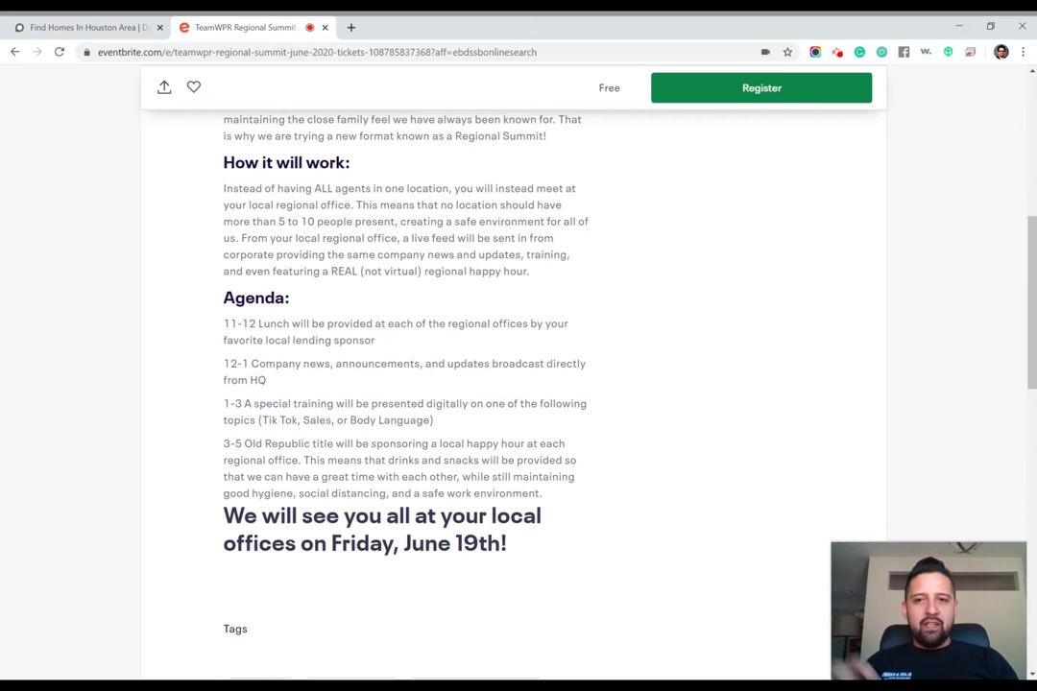
scroll(518, 375, "down", 1)
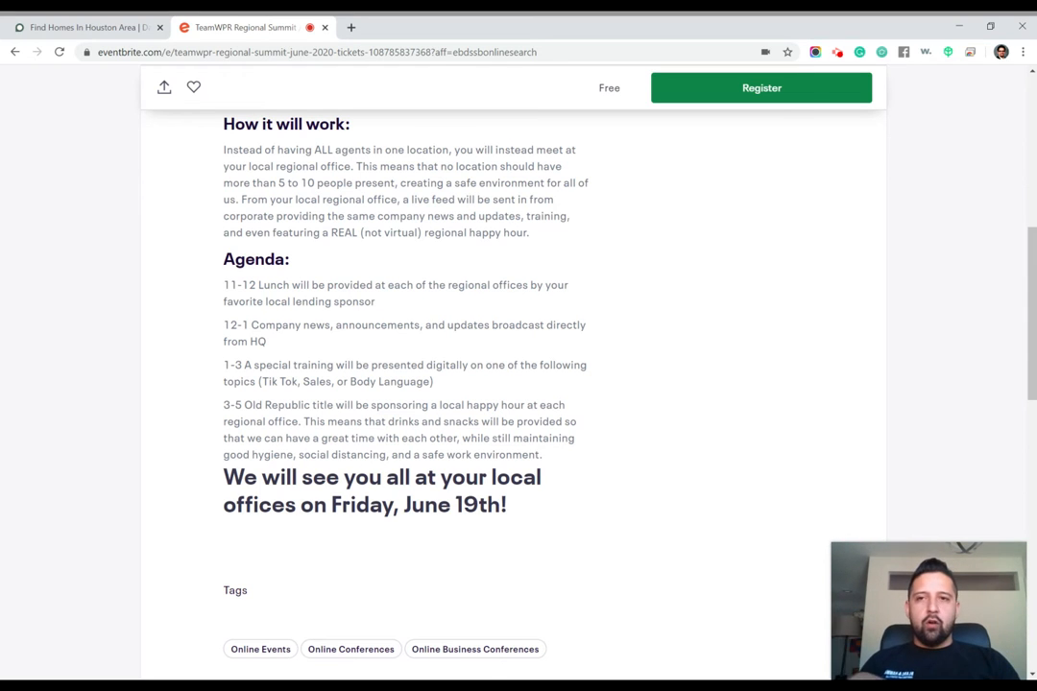
Switch to the Houston home listings dashboard, dismiss the new AutoTracks announcement and go past the intro to the AutoTracks list
left_click(108, 25)
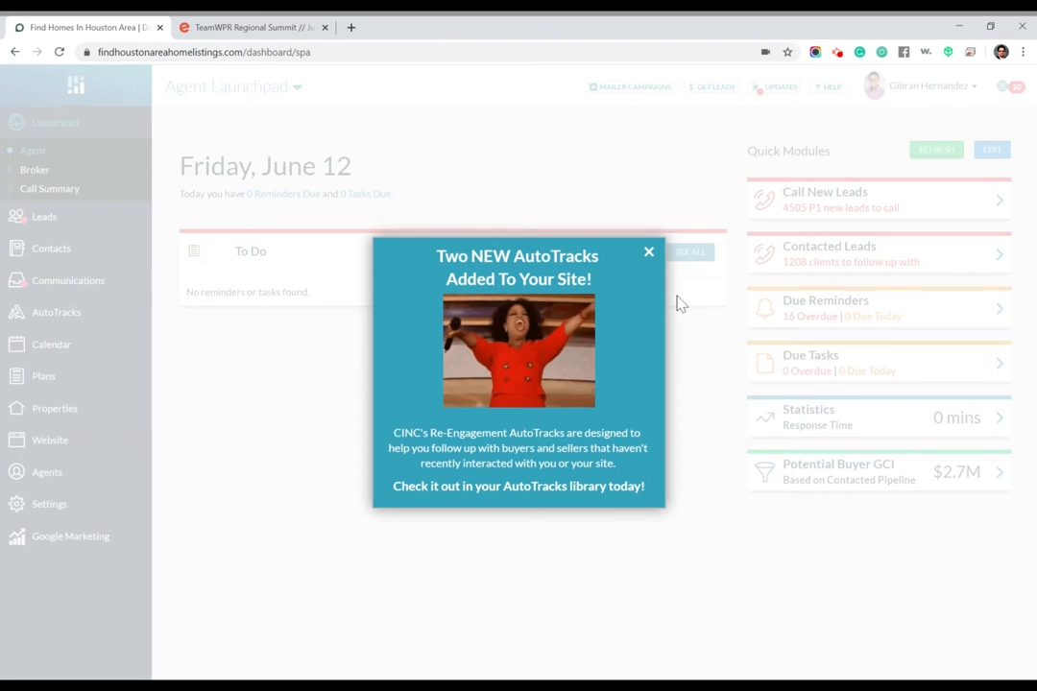
left_click(648, 254)
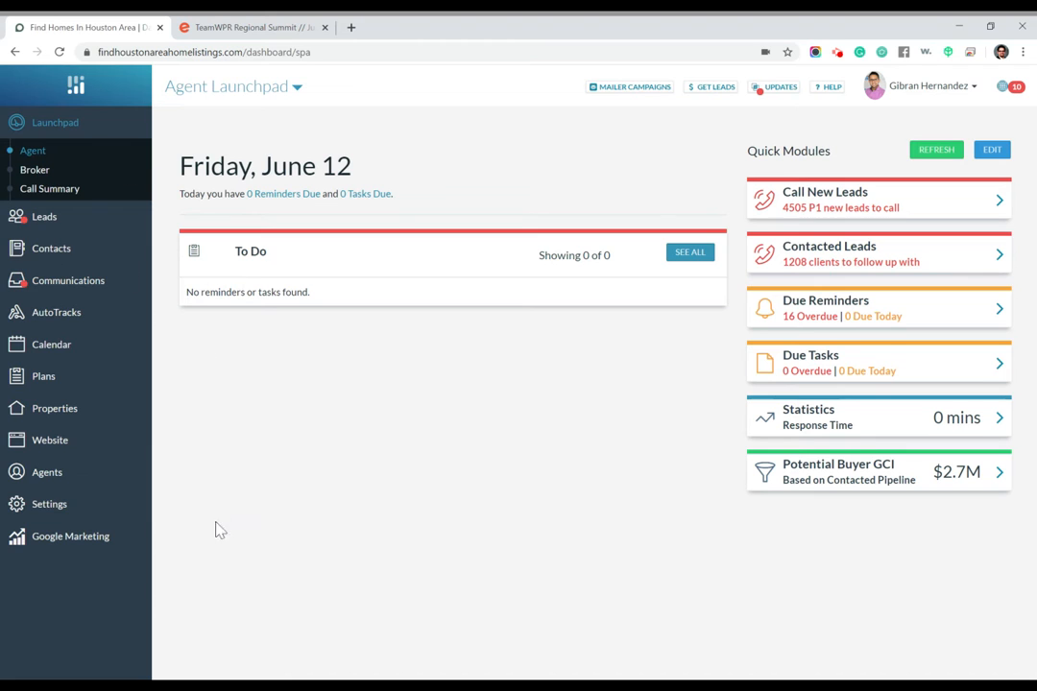
left_click_drag(39, 537, 153, 444)
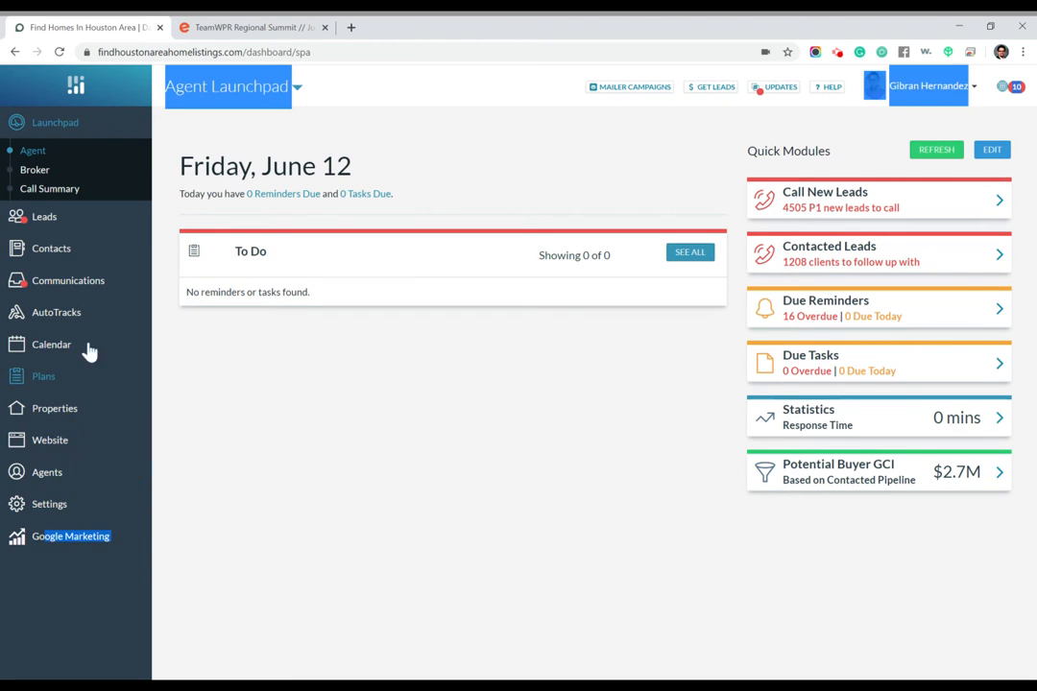
left_click(57, 315)
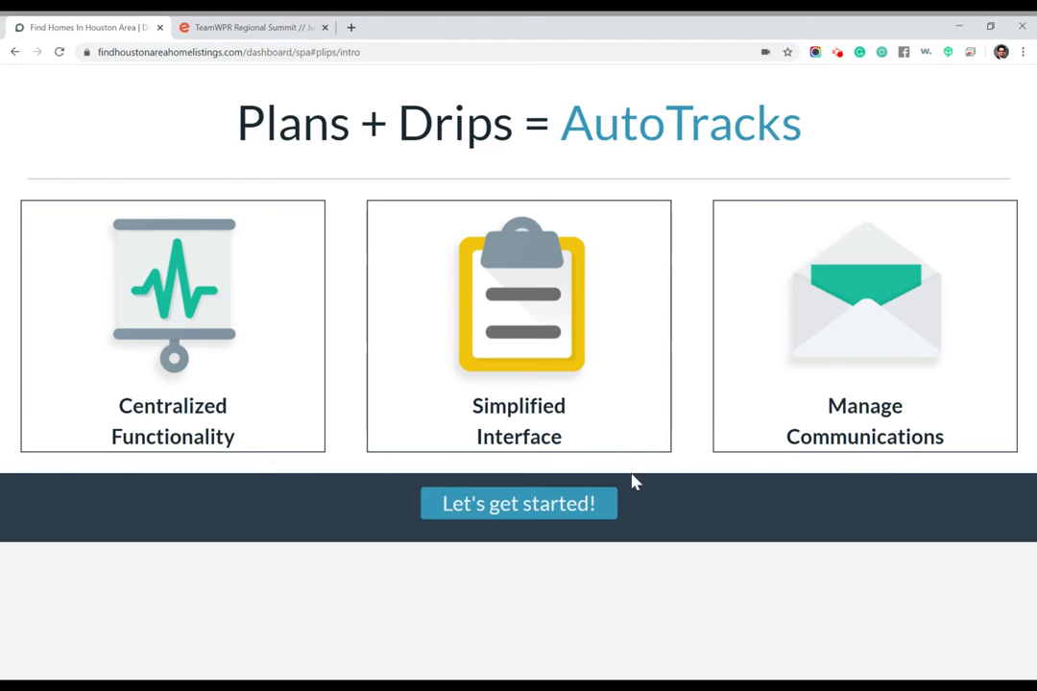
left_click(550, 513)
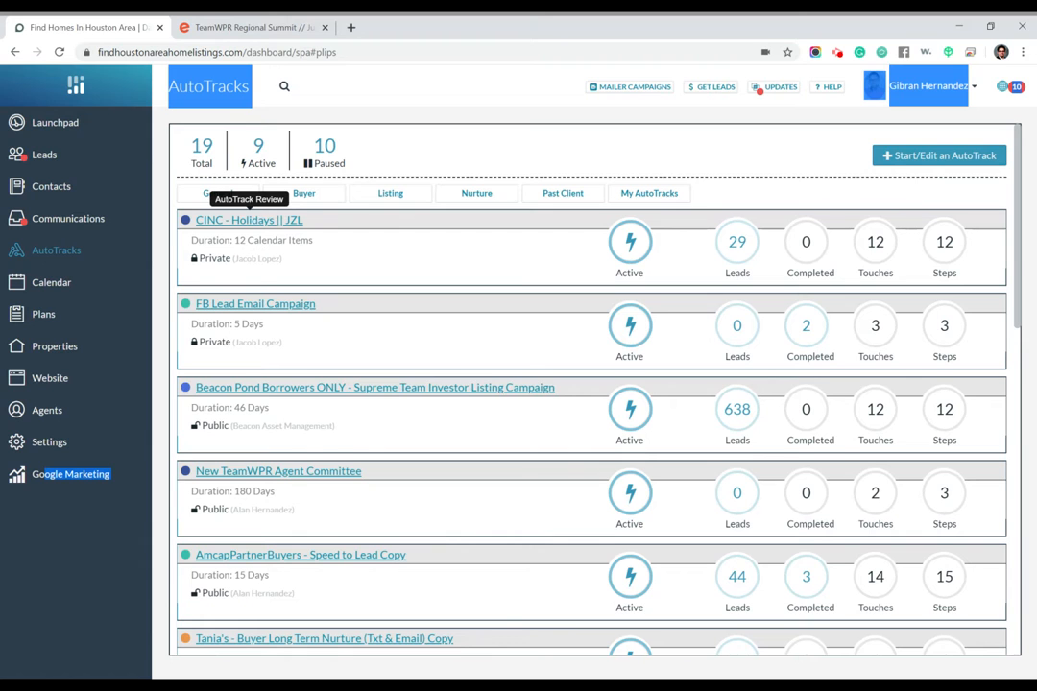
Review the CINC - Holidays AutoTrack's start trigger, settings and calendar emails, and close the review
left_click(267, 224)
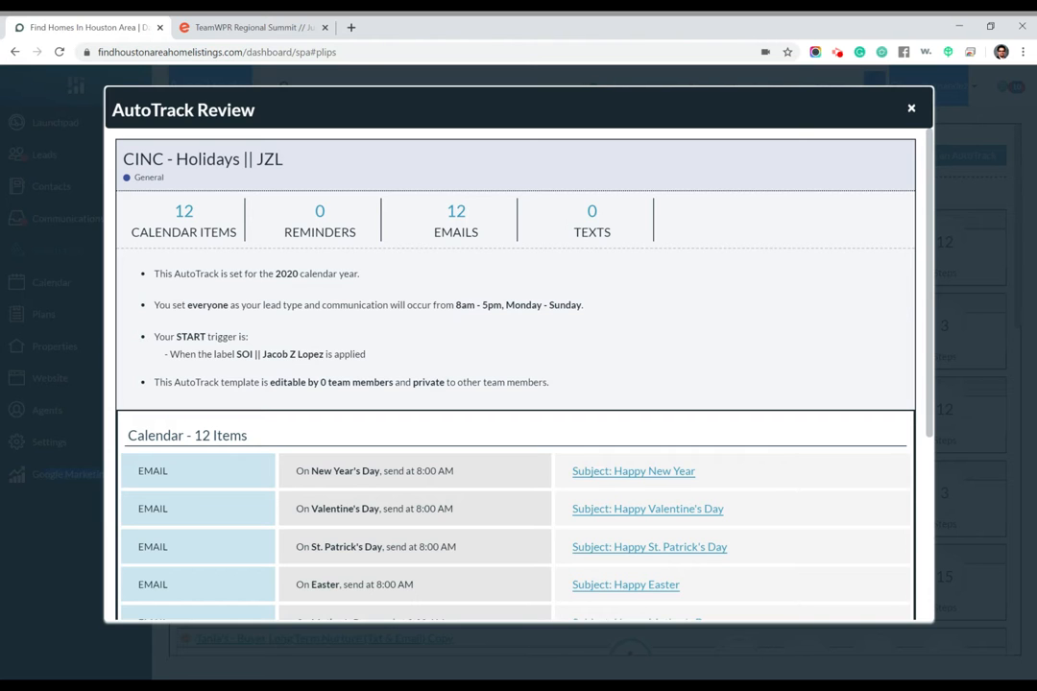
scroll(537, 420, "down", 3)
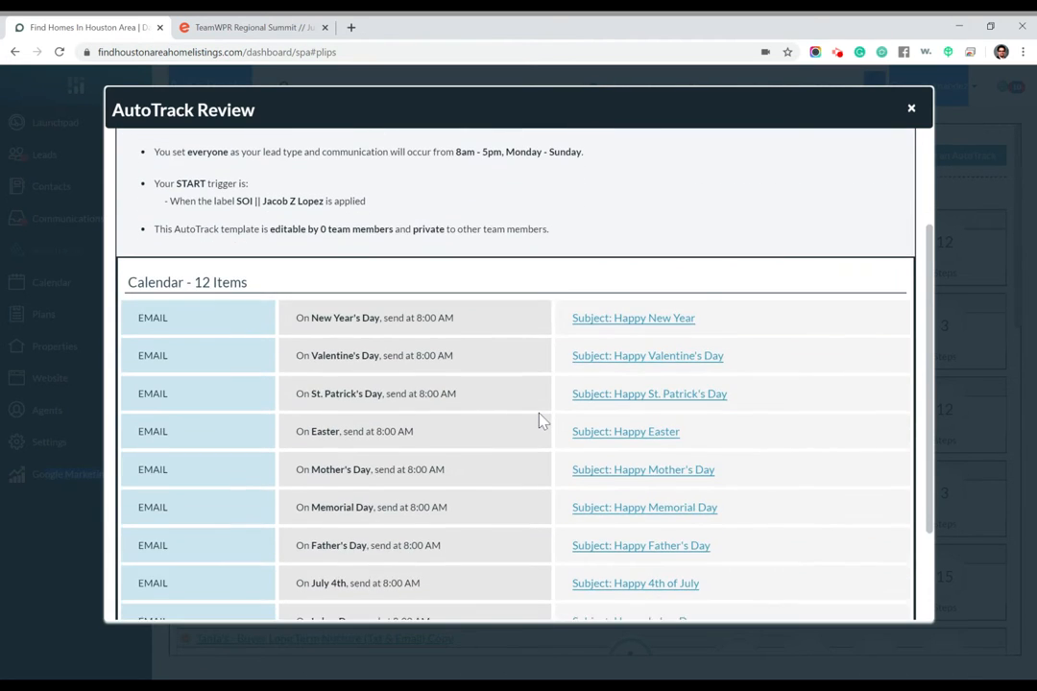
scroll(543, 420, "up", 1)
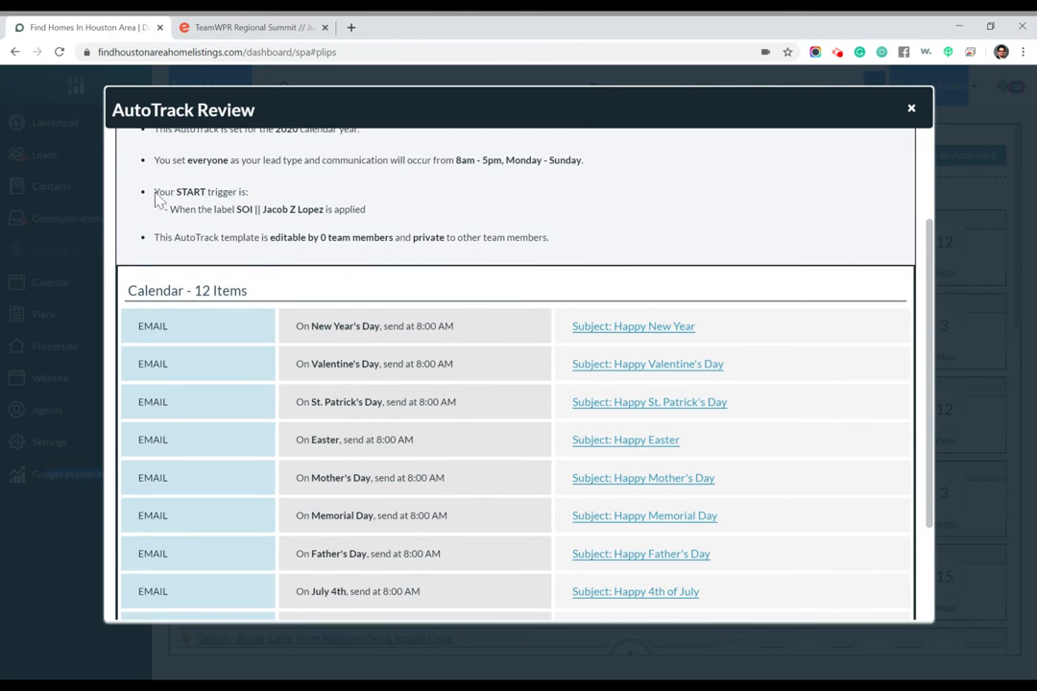
left_click(911, 112)
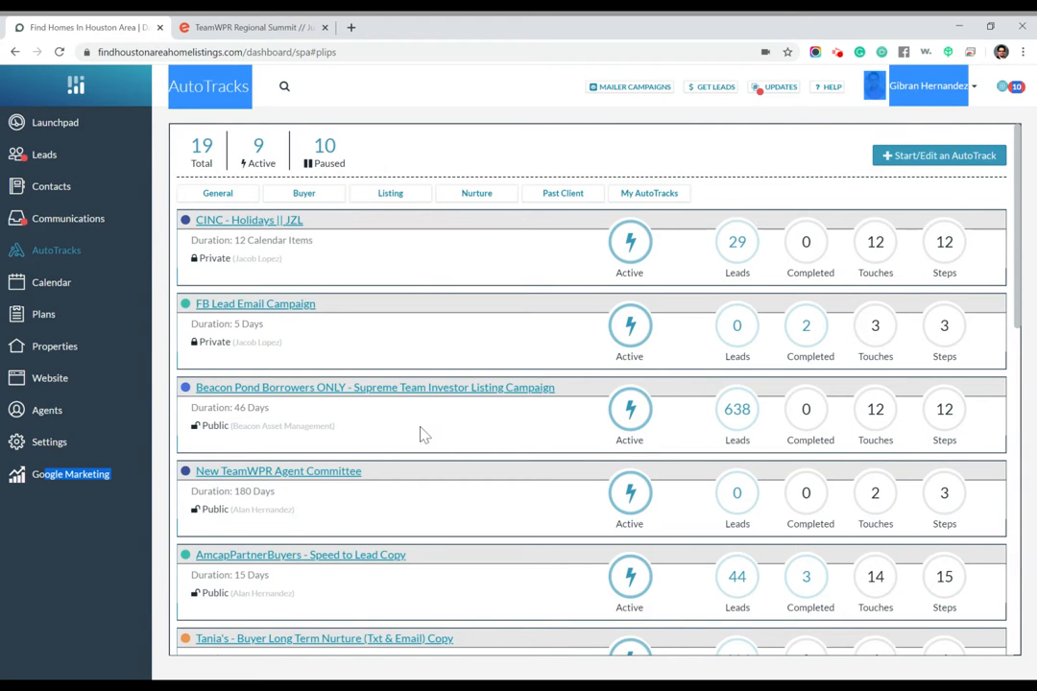
Look through the AutoTracks list for the active campaigns, their durations and lead counts
scroll(423, 435, "down", 1)
scroll(423, 434, "up", 1)
scroll(423, 435, "down", 1)
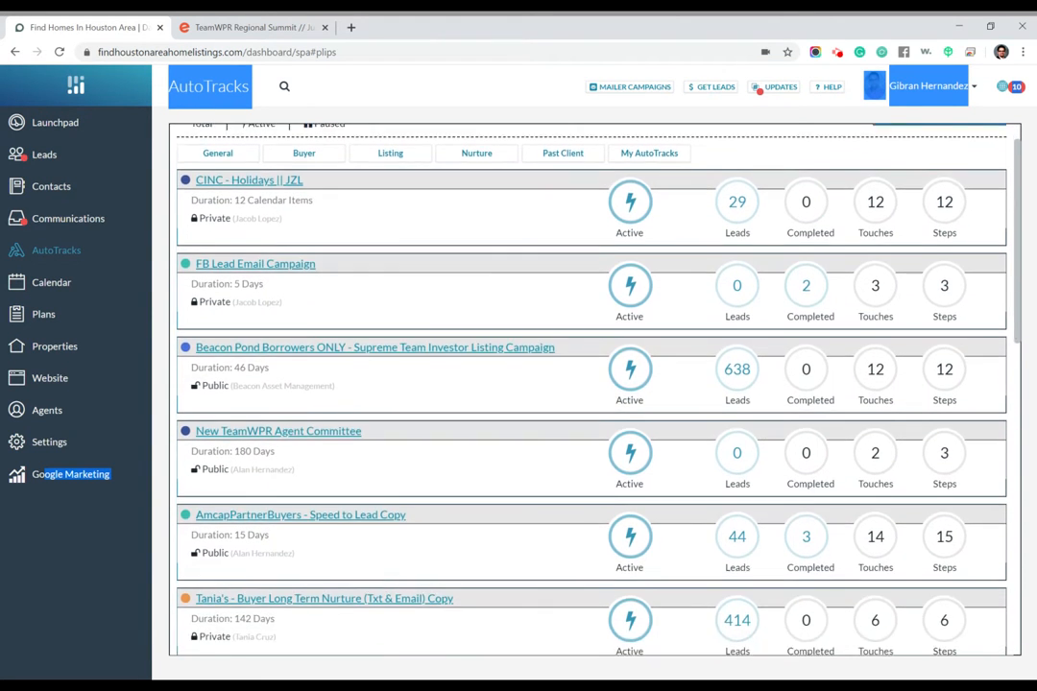
scroll(424, 435, "up", 1)
scroll(591, 389, "down", 2)
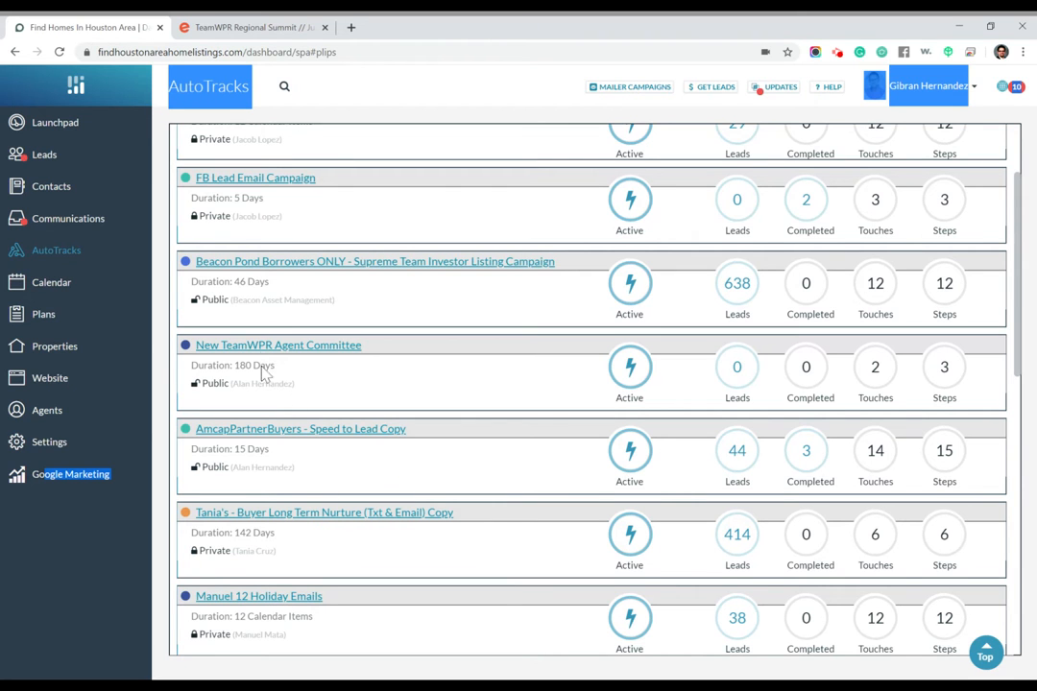
scroll(432, 467, "up", 2)
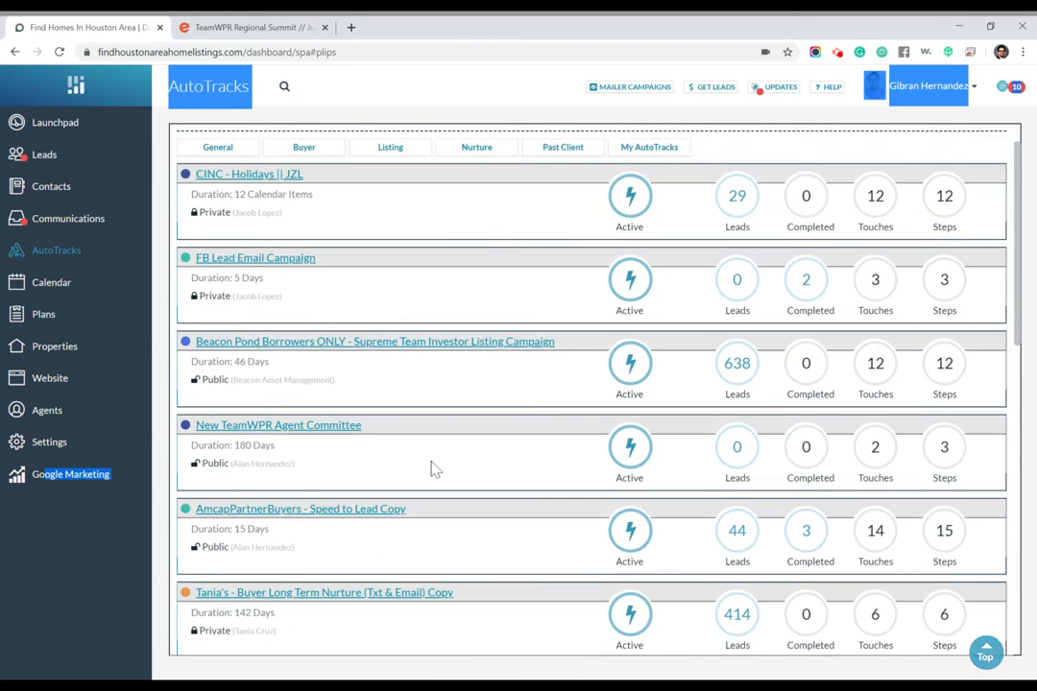
scroll(432, 468, "up", 1)
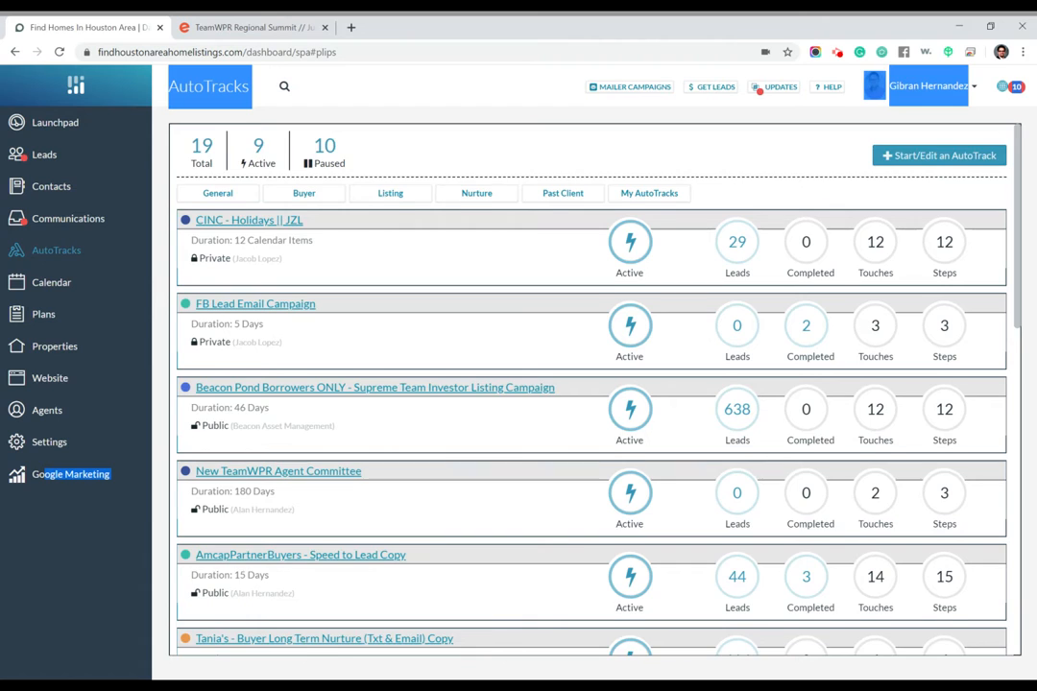
Search the AutoTracks for the keyword "Holidays"
scroll(319, 113, "down", 1)
left_click(284, 86)
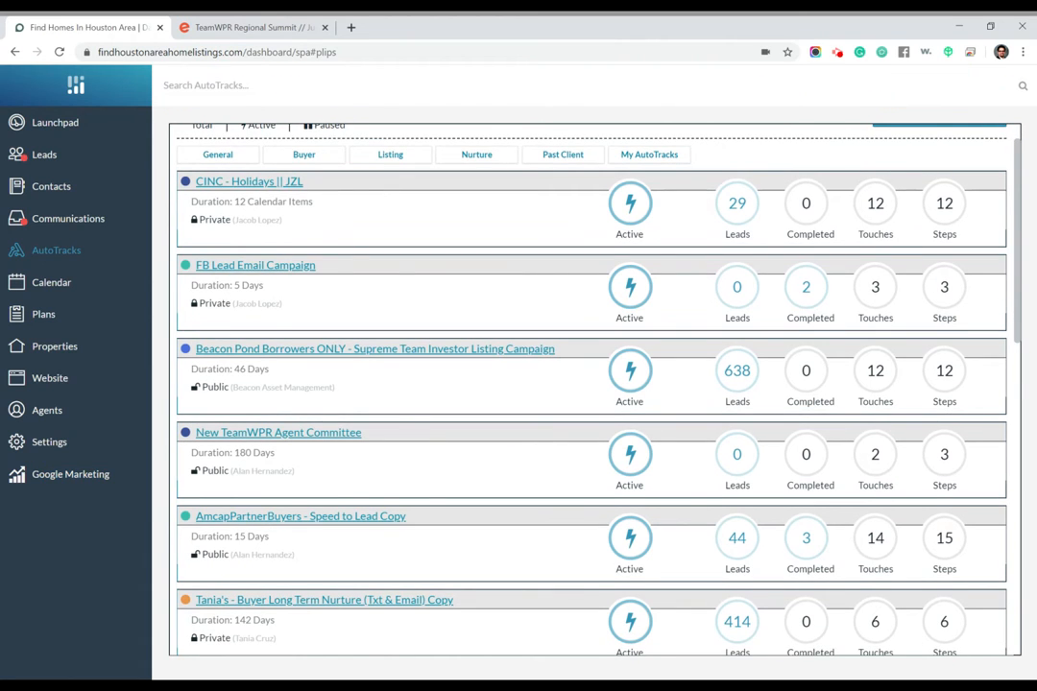
type("Holidays")
key("Return")
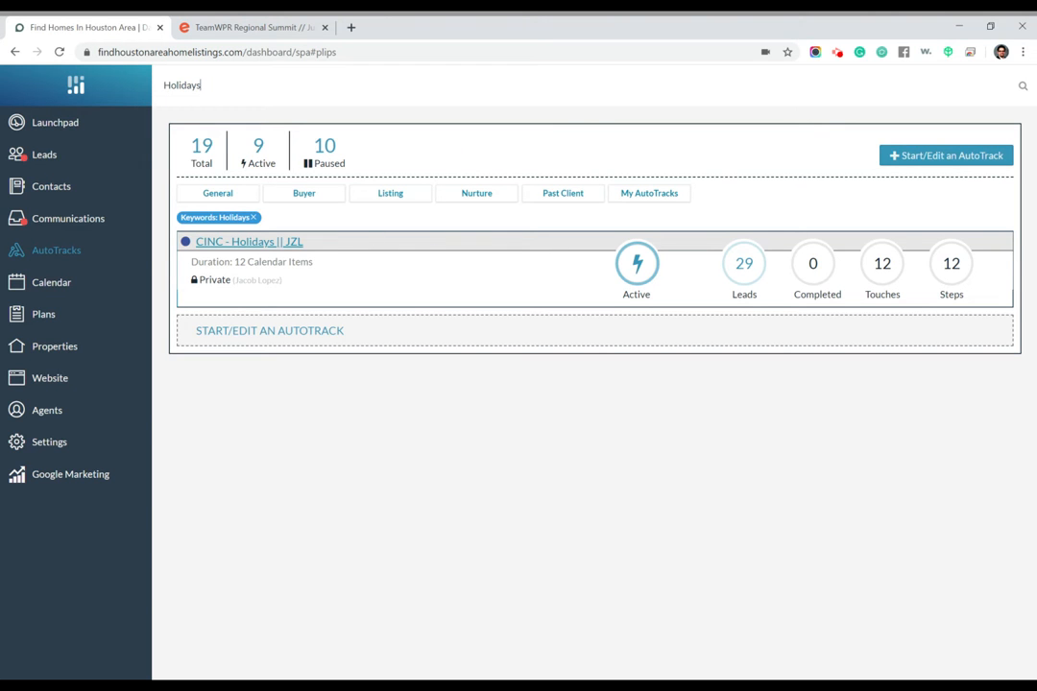
Open the CINC - Holidays AutoTrack from the filtered list and examine its holiday email schedule from New Year's Day to Christmas Day
left_click(243, 244)
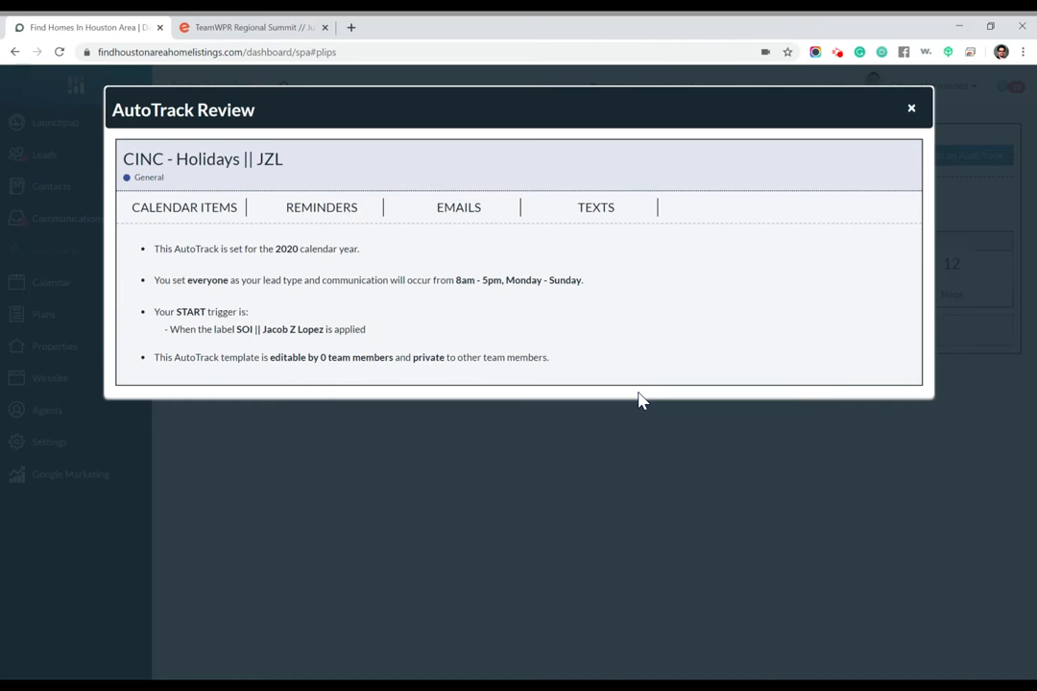
scroll(639, 437, "down", 1)
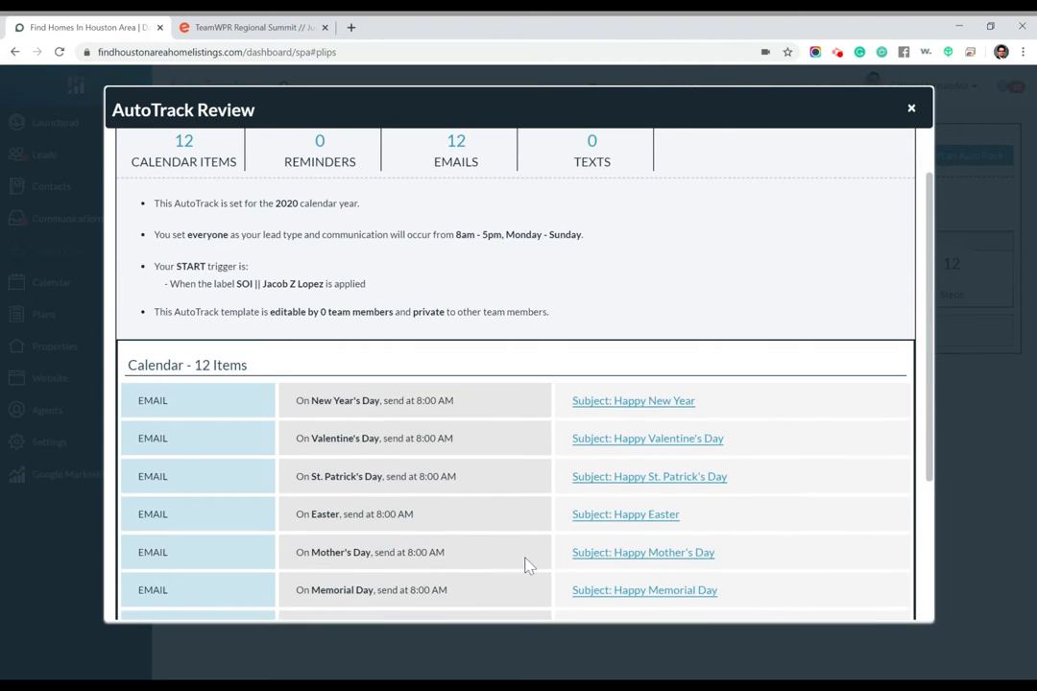
scroll(528, 564, "down", 2)
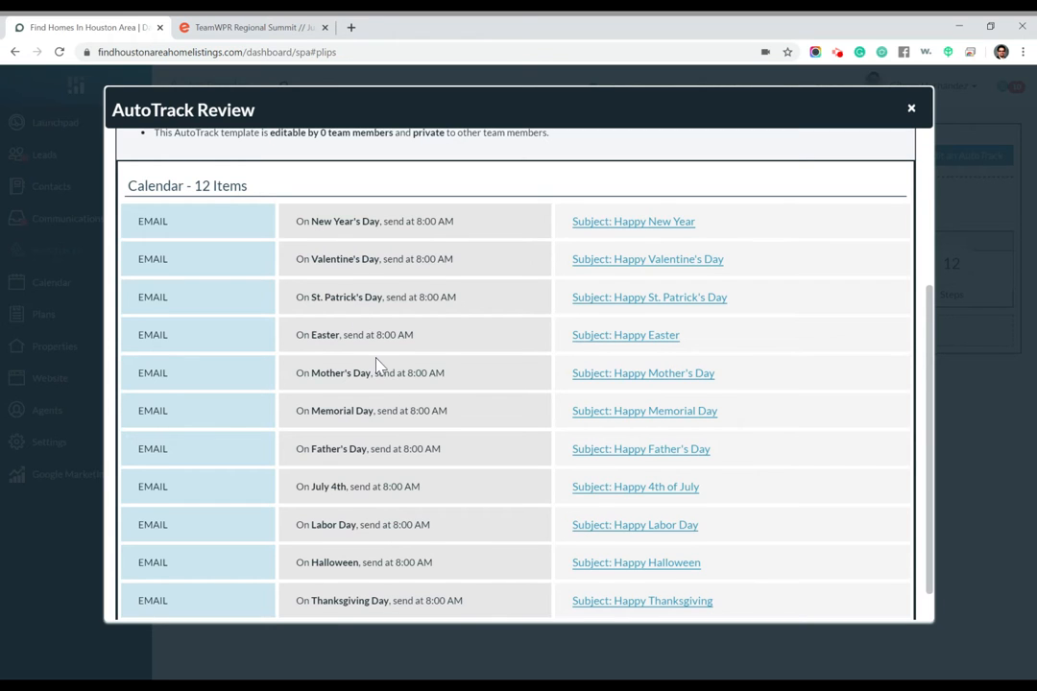
scroll(376, 365, "down", 1)
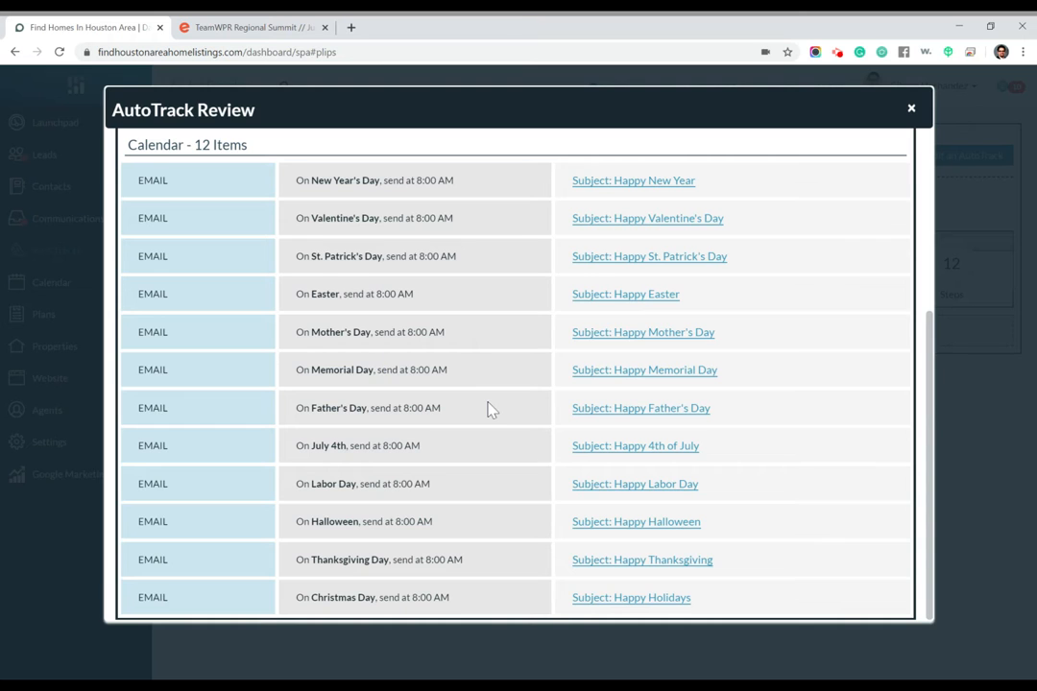
scroll(625, 512, "up", 4)
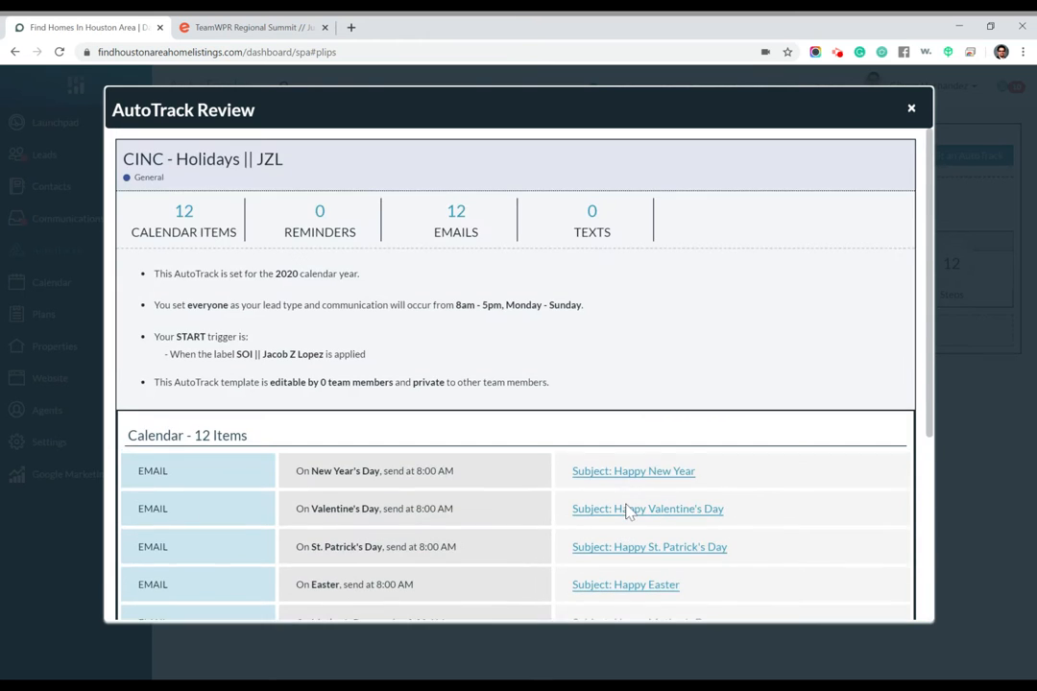
scroll(625, 509, "down", 4)
scroll(659, 386, "up", 3)
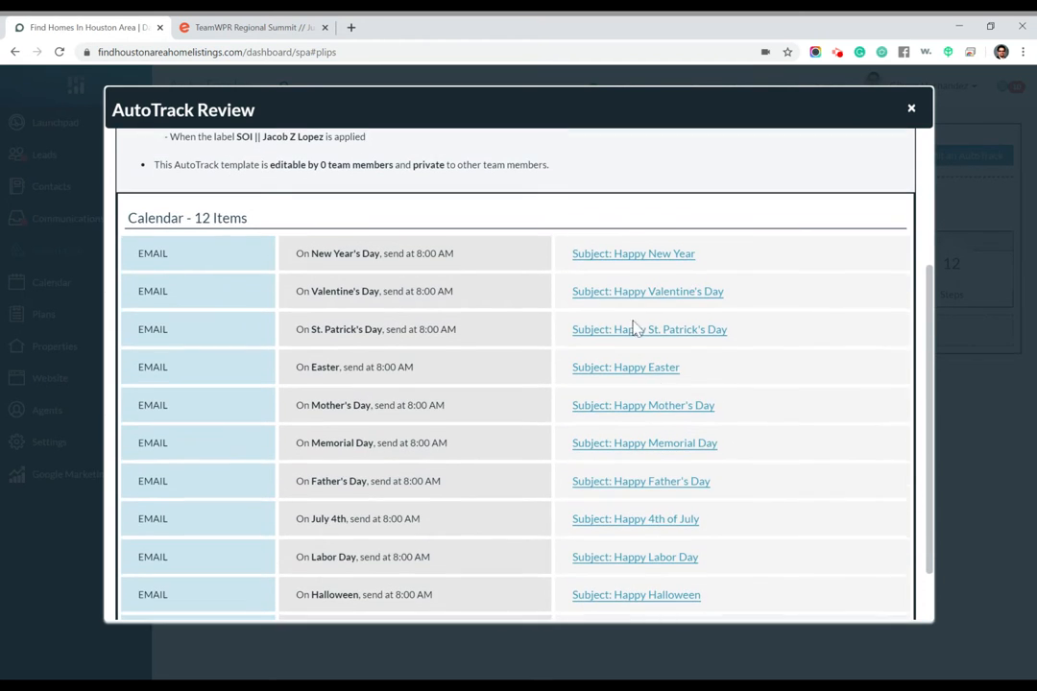
Preview the Happy New Year and Happy Valentine's Day email templates, closing each preview
key("Escape")
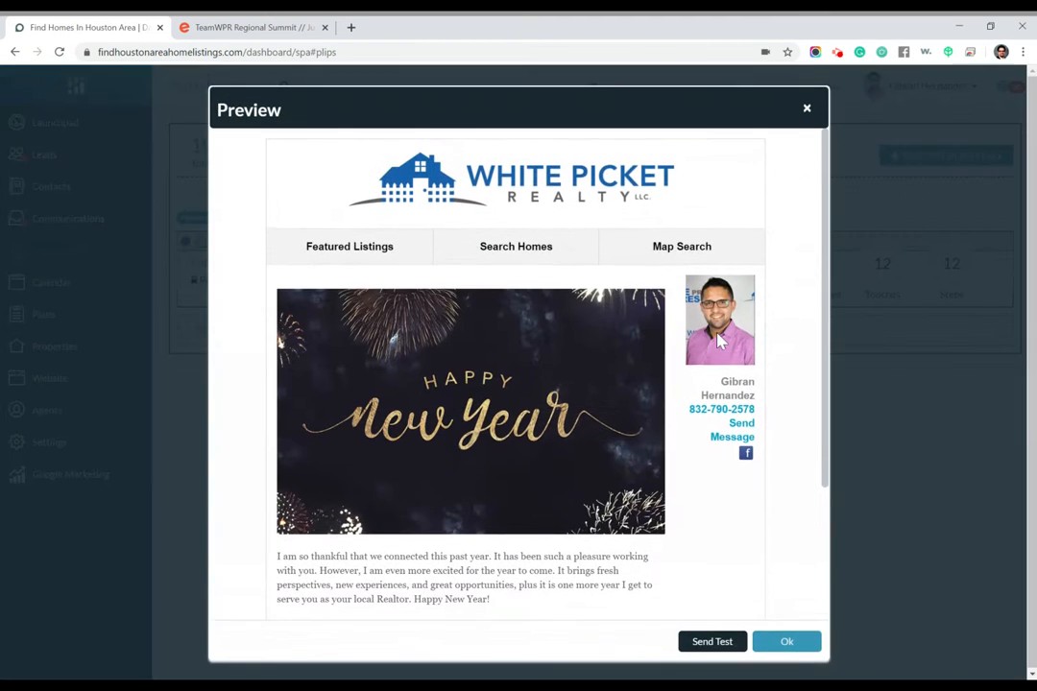
scroll(555, 441, "down", 2)
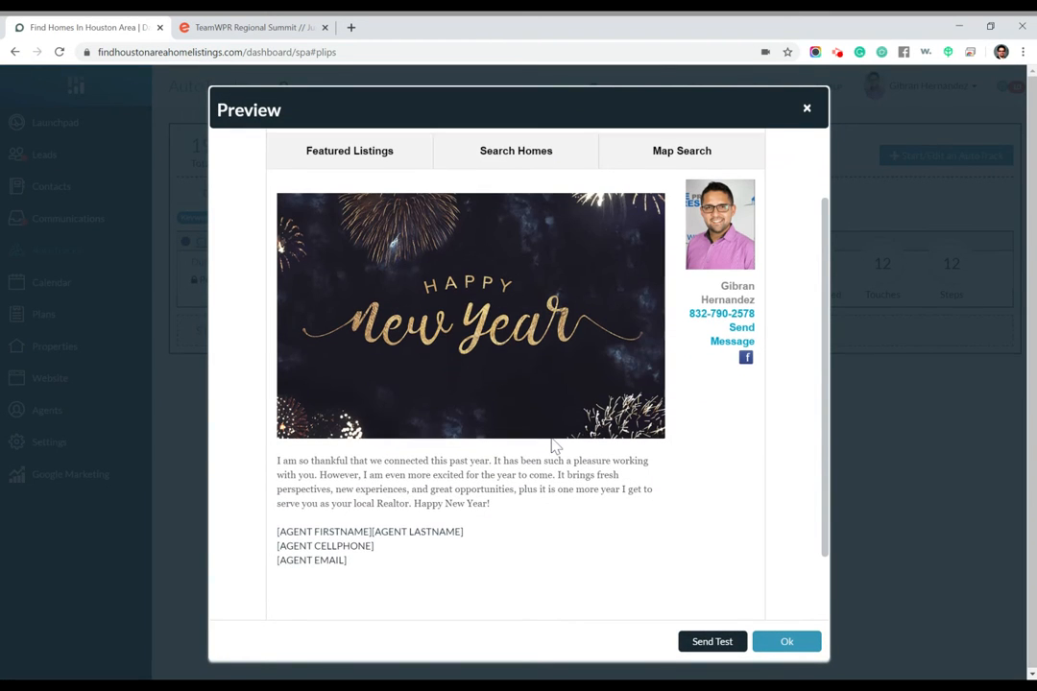
scroll(555, 444, "down", 2)
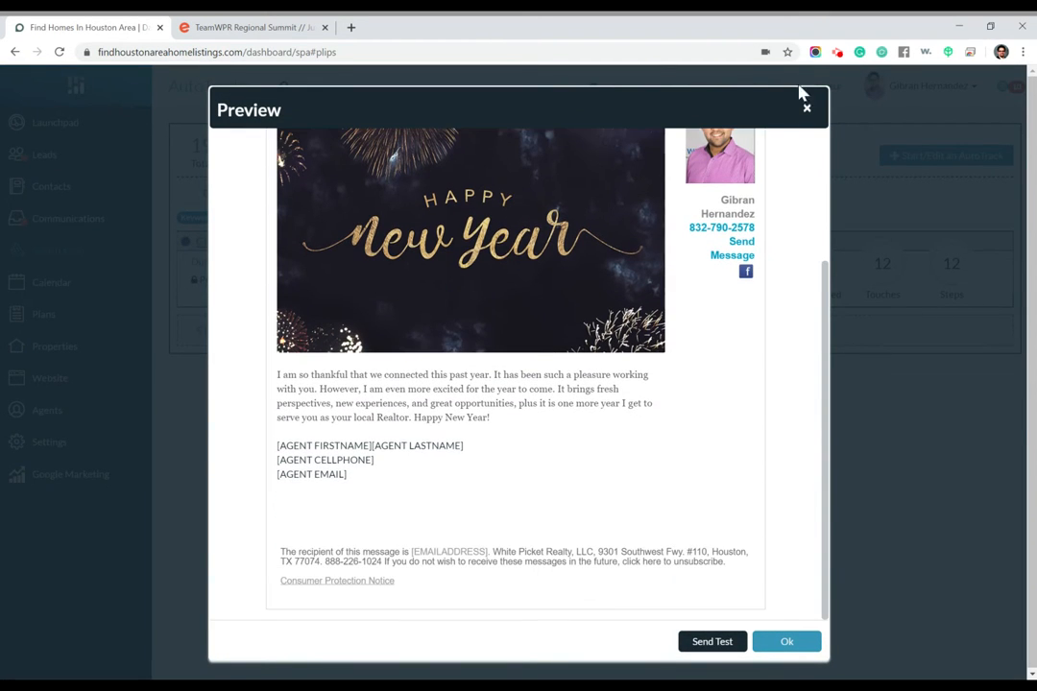
left_click(806, 108)
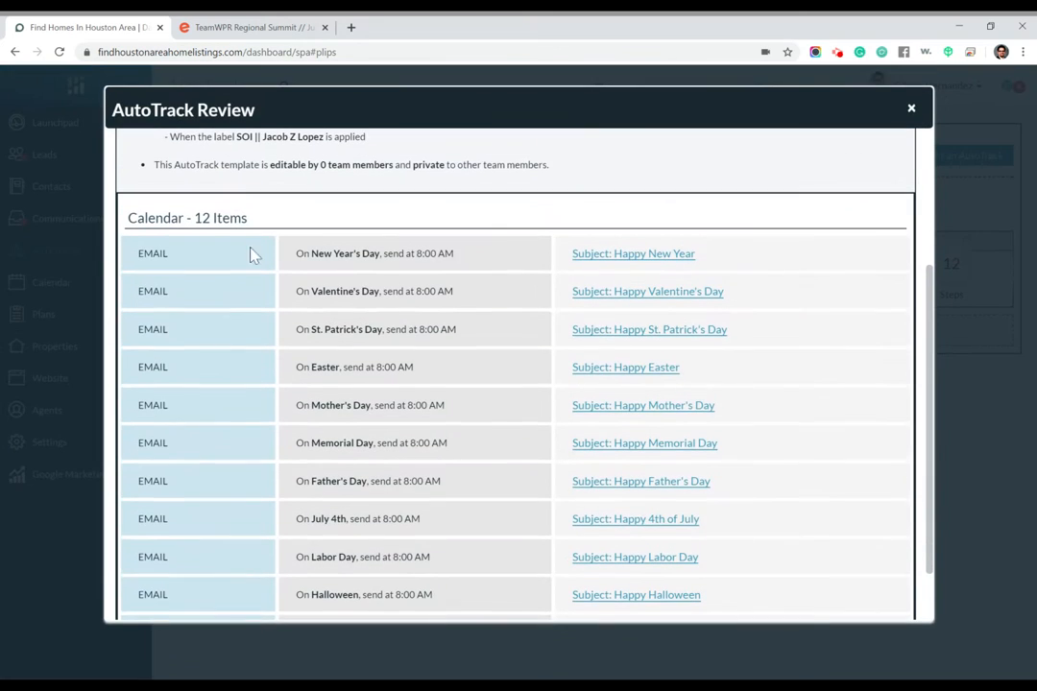
left_click(712, 293)
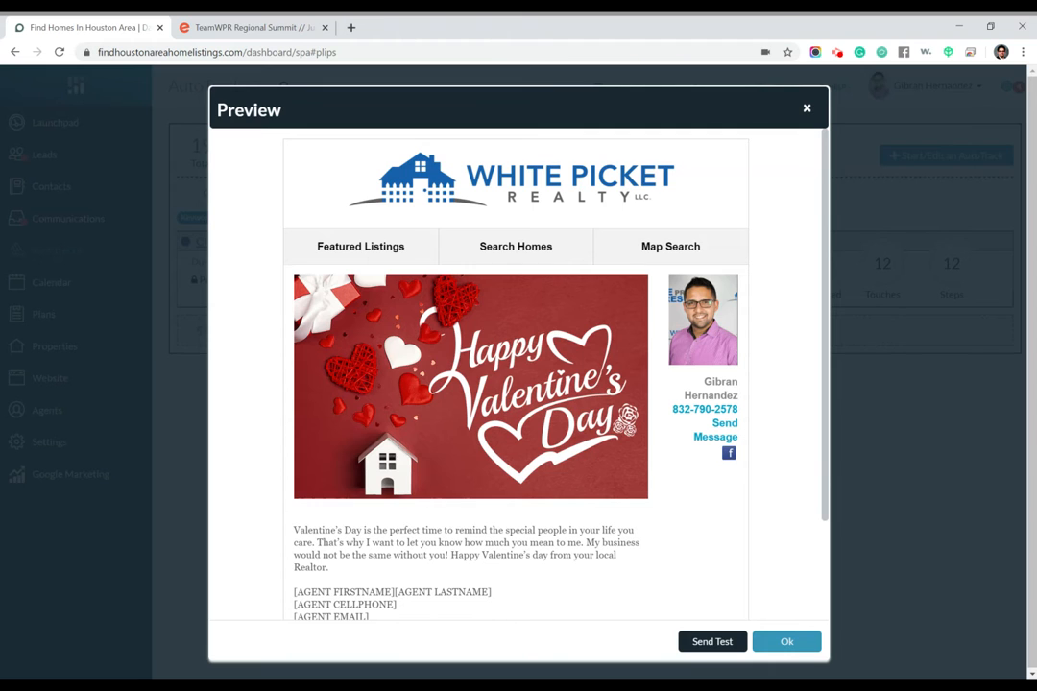
left_click(807, 108)
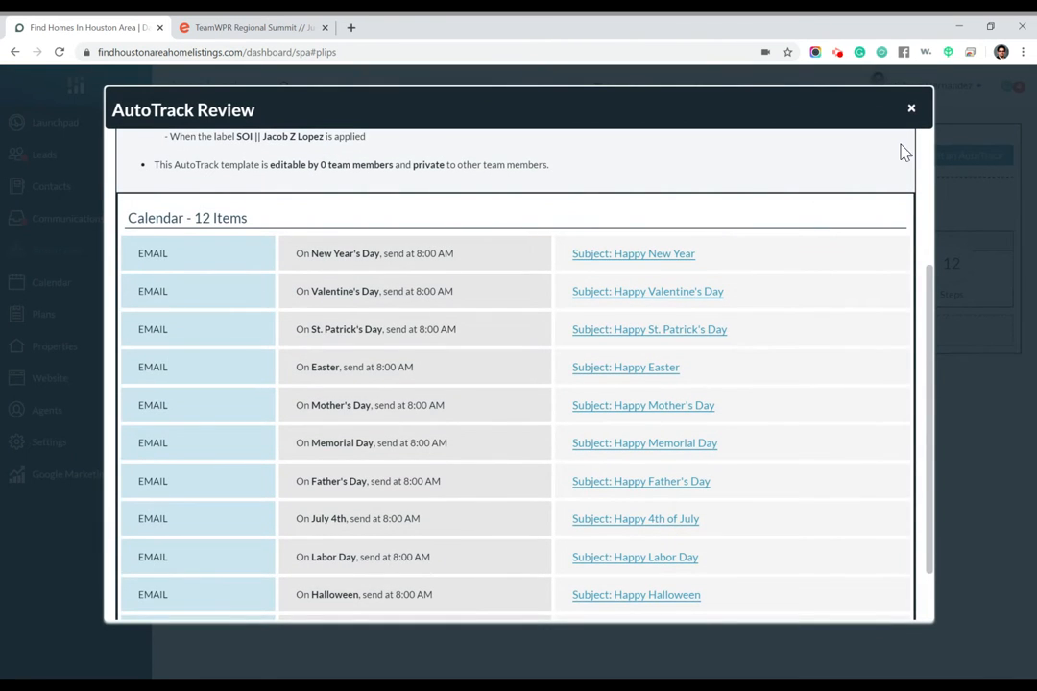
Close the AutoTrack review and remove the Holidays keyword filter to browse the full AutoTracks list
left_click(911, 108)
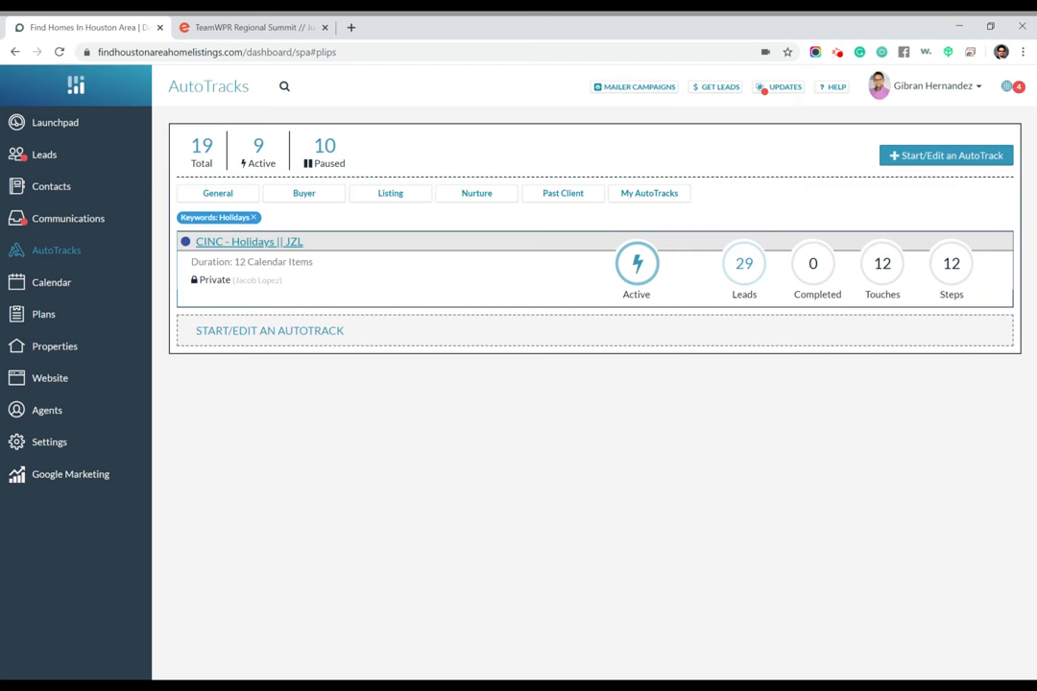
left_click(254, 217)
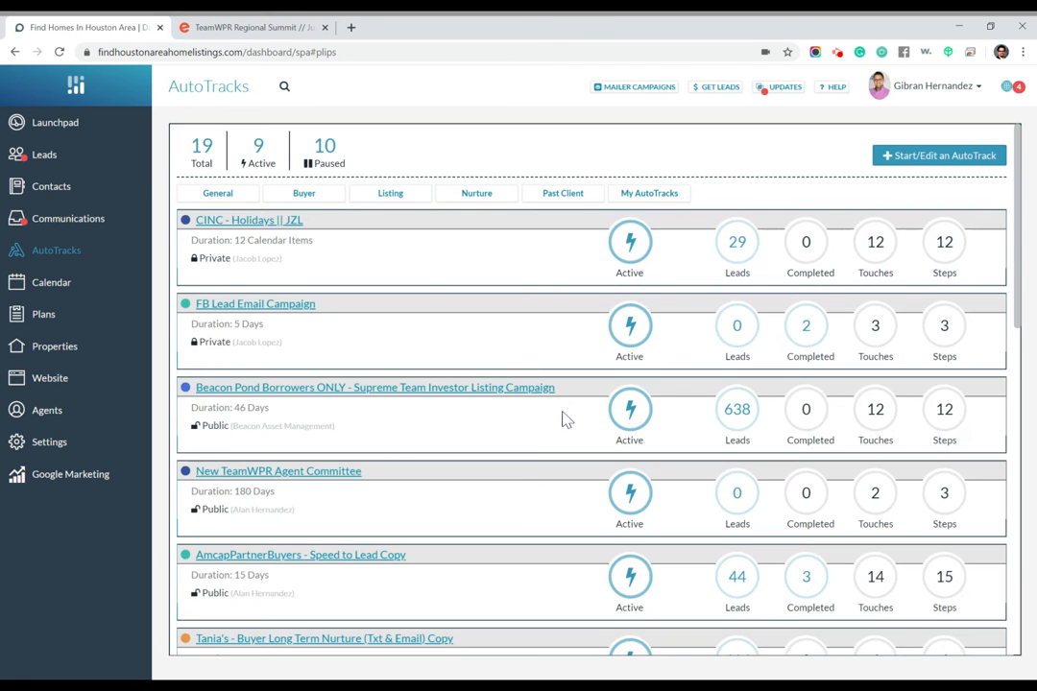
scroll(399, 364, "down", 4)
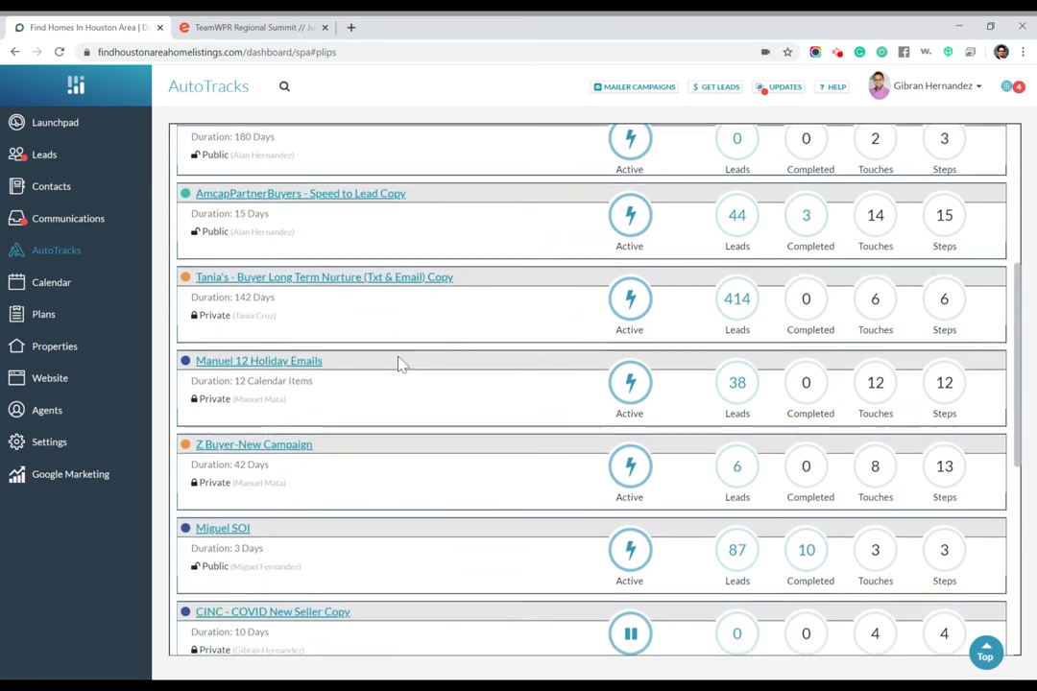
Browse the full AutoTracks list and examine the active and paused campaigns down to the blank templates
scroll(402, 364, "down", 2)
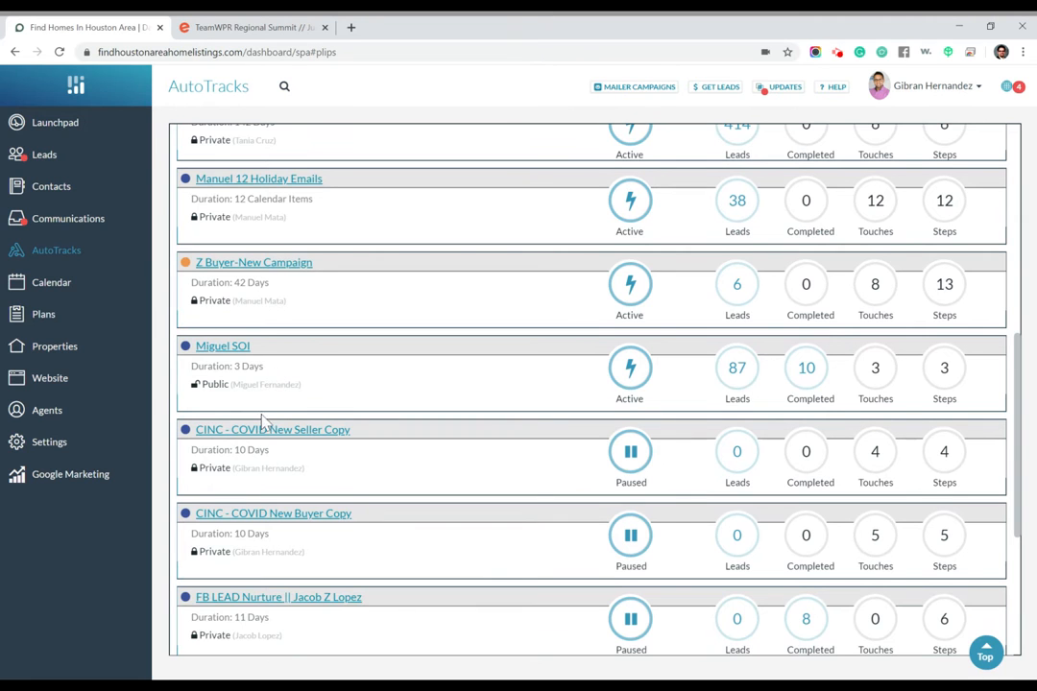
scroll(576, 461, "down", 1)
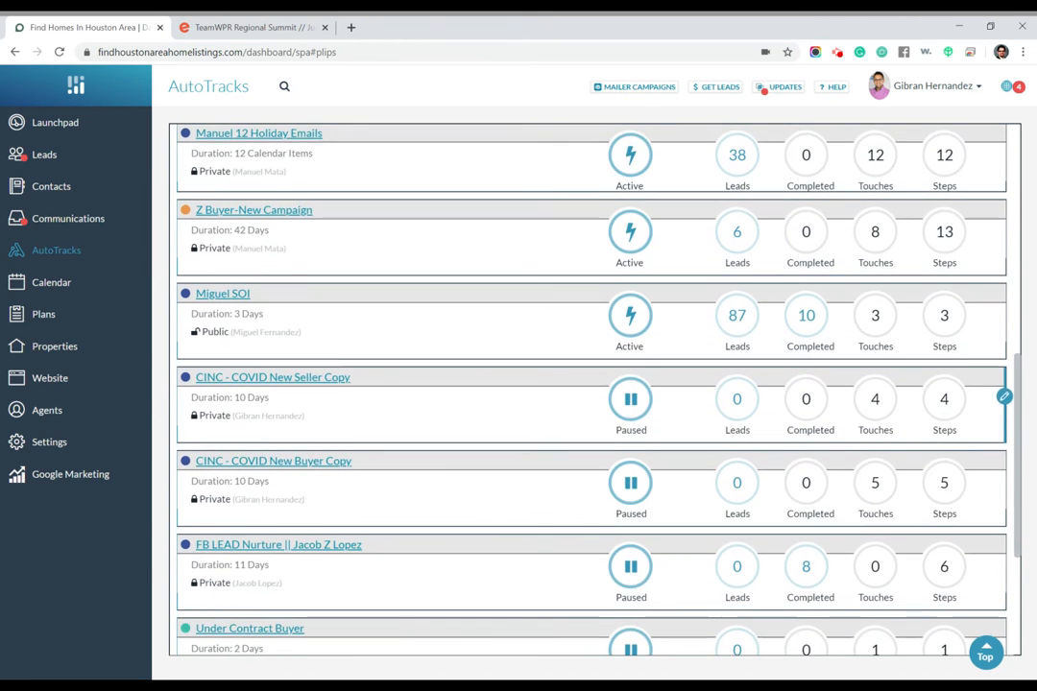
scroll(576, 475, "down", 1)
scroll(435, 468, "down", 2)
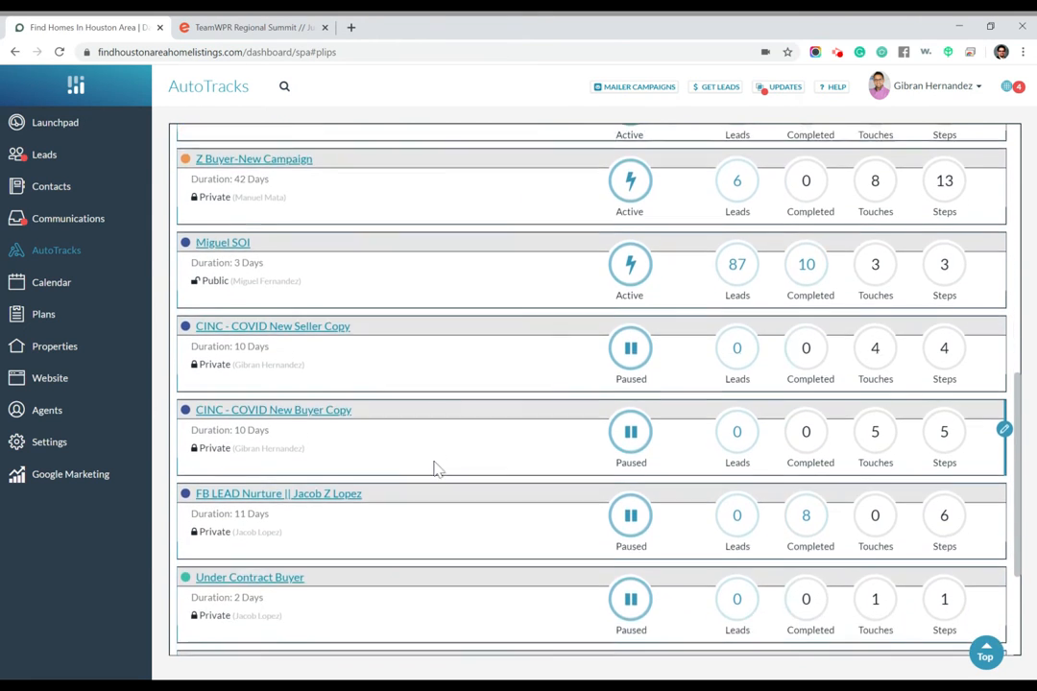
scroll(435, 467, "down", 1)
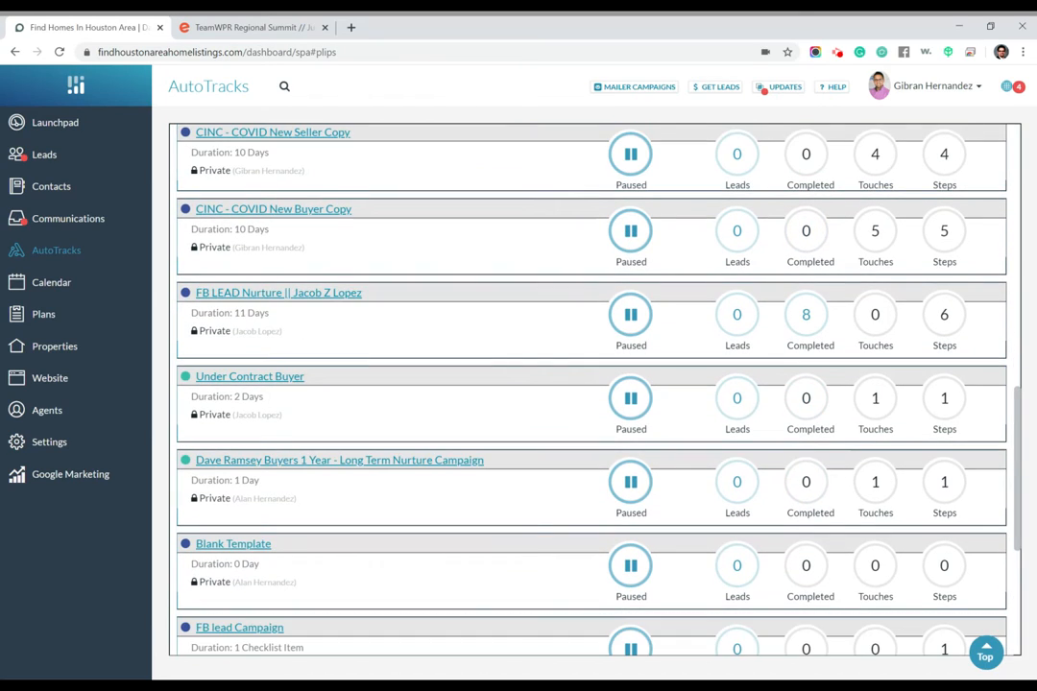
scroll(595, 389, "down", 6)
scroll(595, 389, "up", 20)
scroll(595, 389, "down", 18)
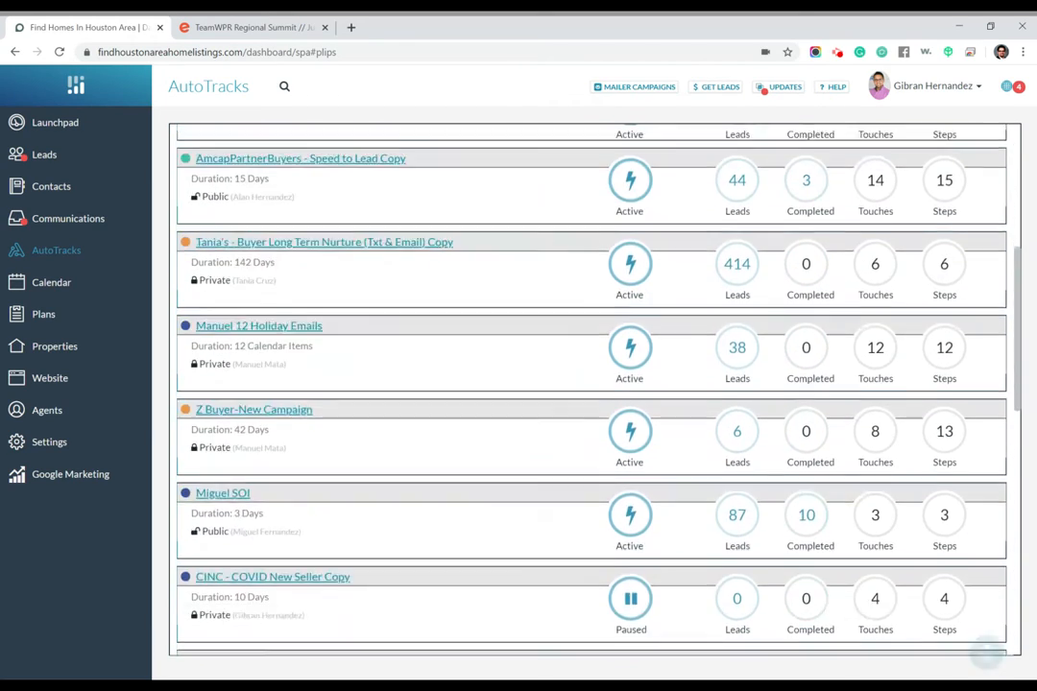
scroll(591, 389, "down", 2)
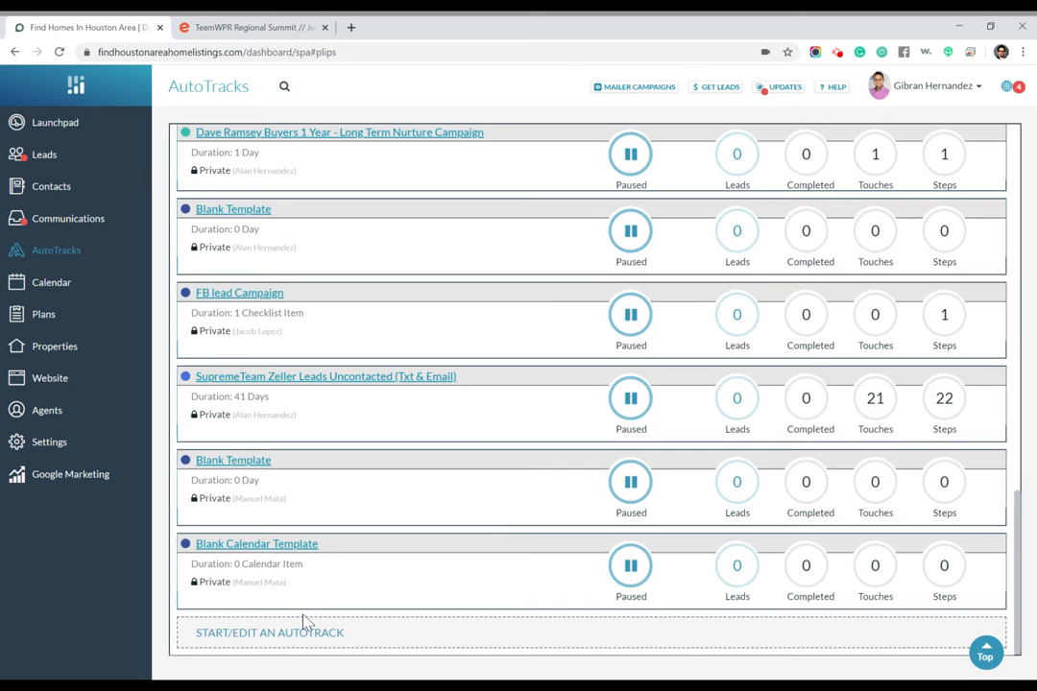
Start a new AutoTrack by copying the CINC - Holidays template, and exit the template builder
left_click(249, 635)
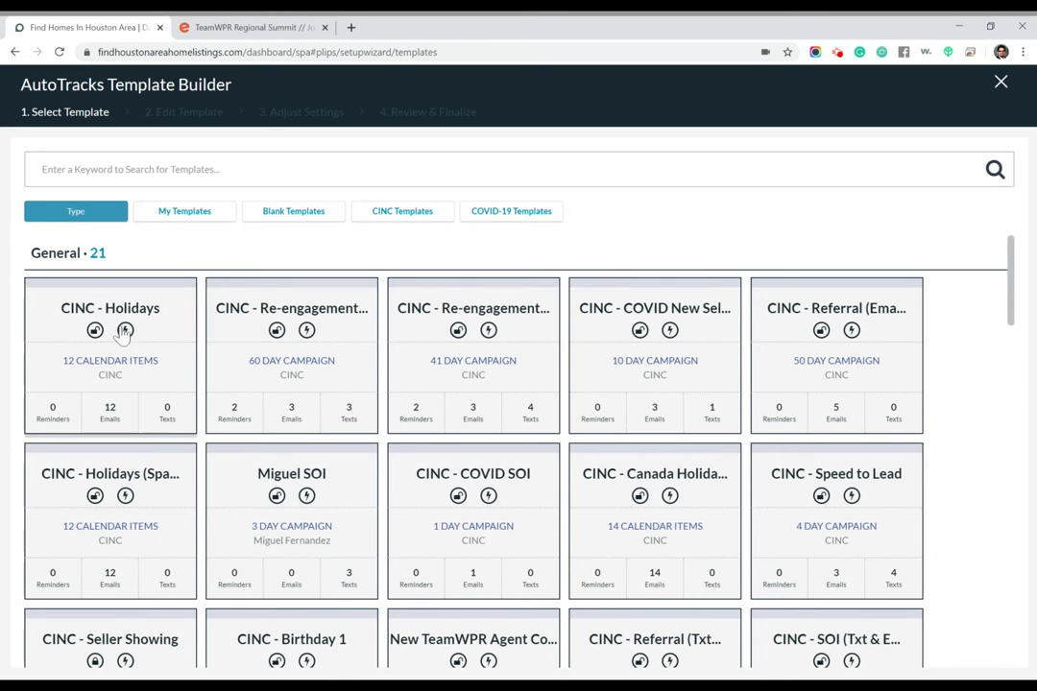
left_click(169, 325)
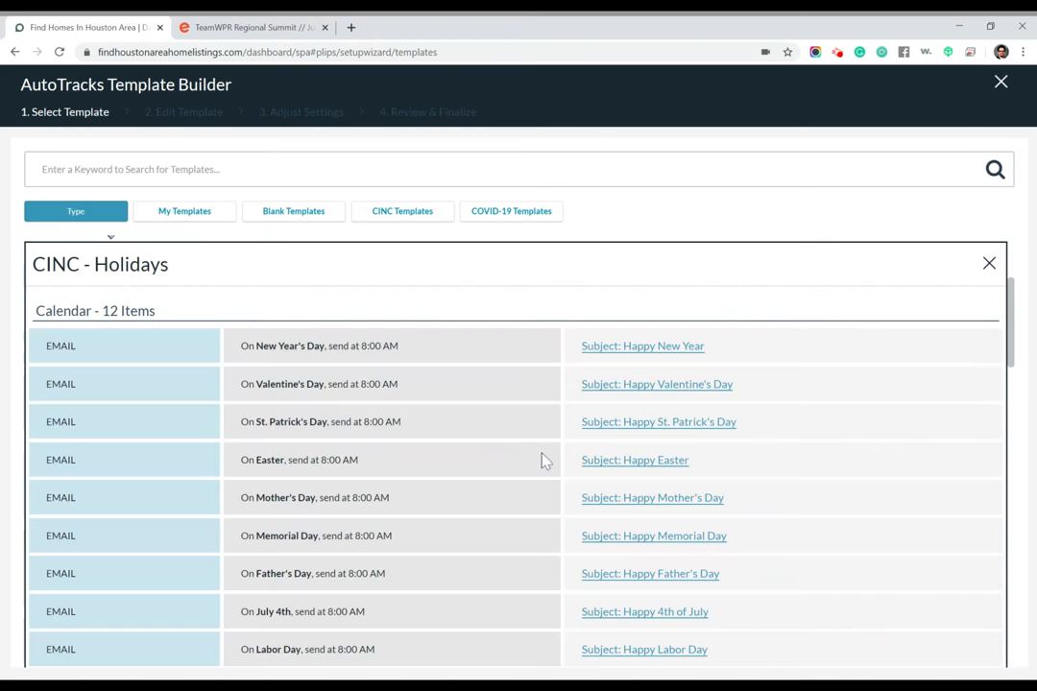
scroll(485, 457, "down", 5)
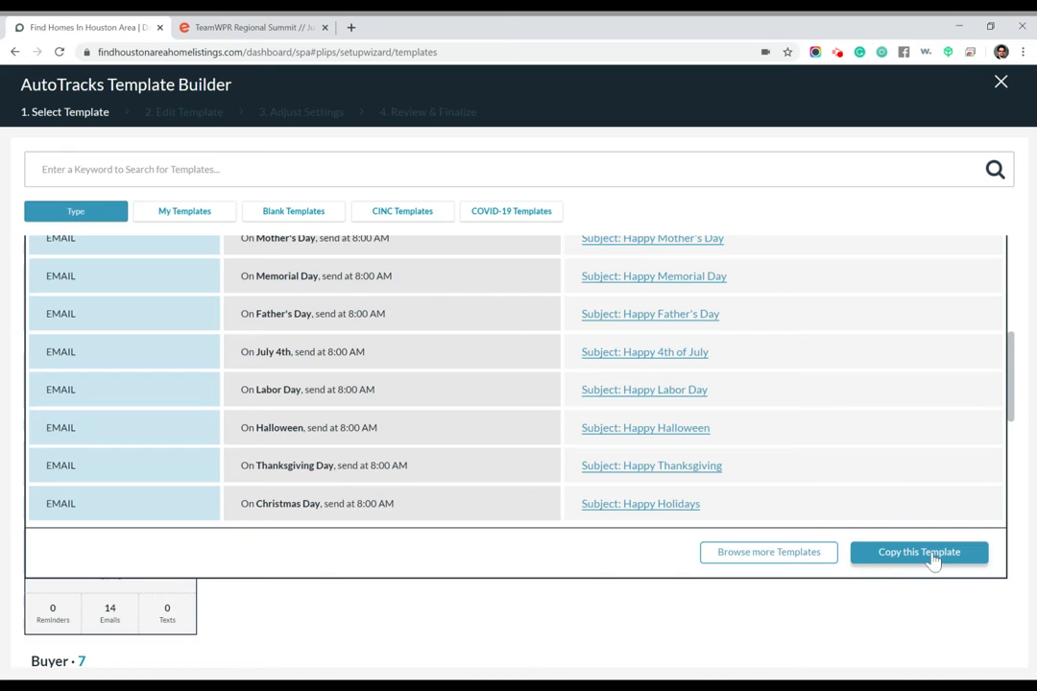
left_click(931, 555)
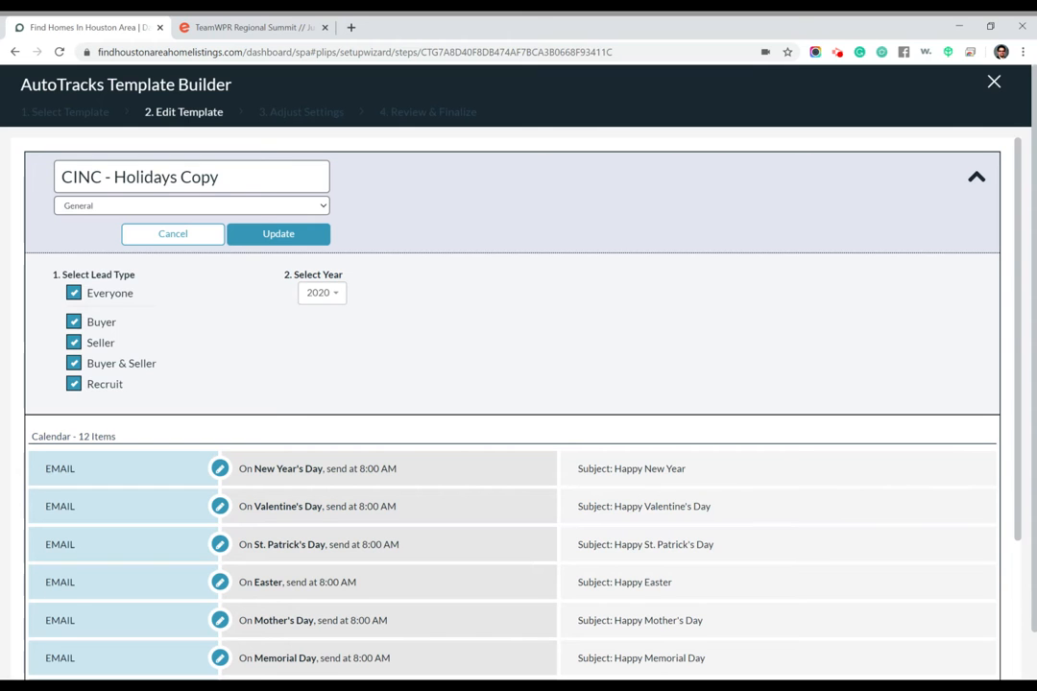
left_click(993, 83)
left_click(684, 184)
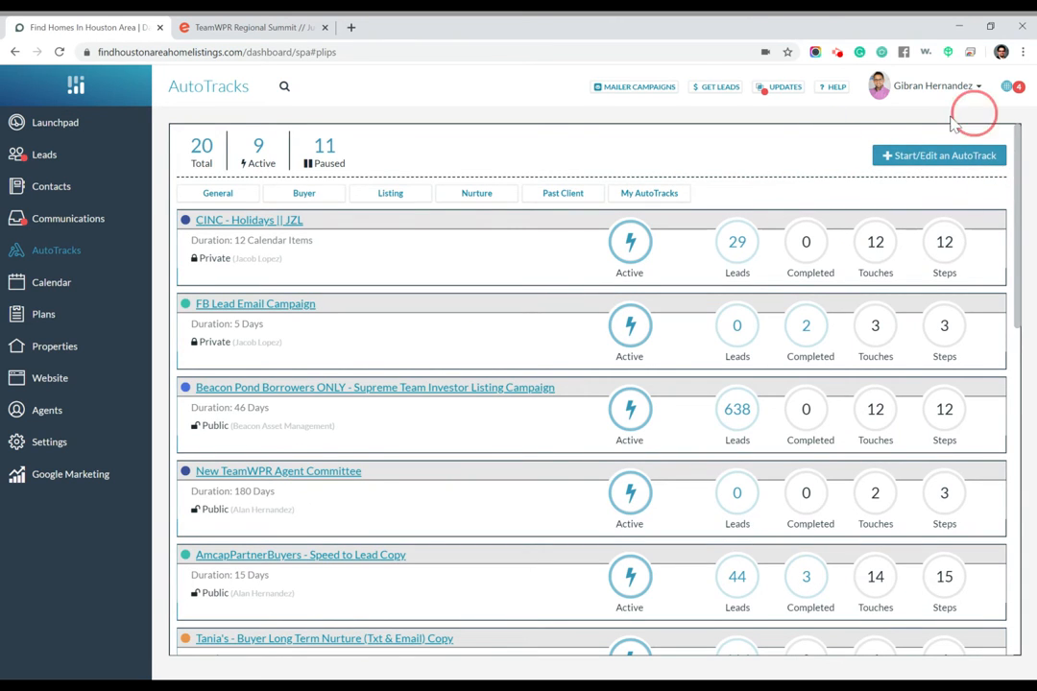
Reopen the AutoTracks template builder and examine the templates offered in each category, from General to Blank
left_click(923, 162)
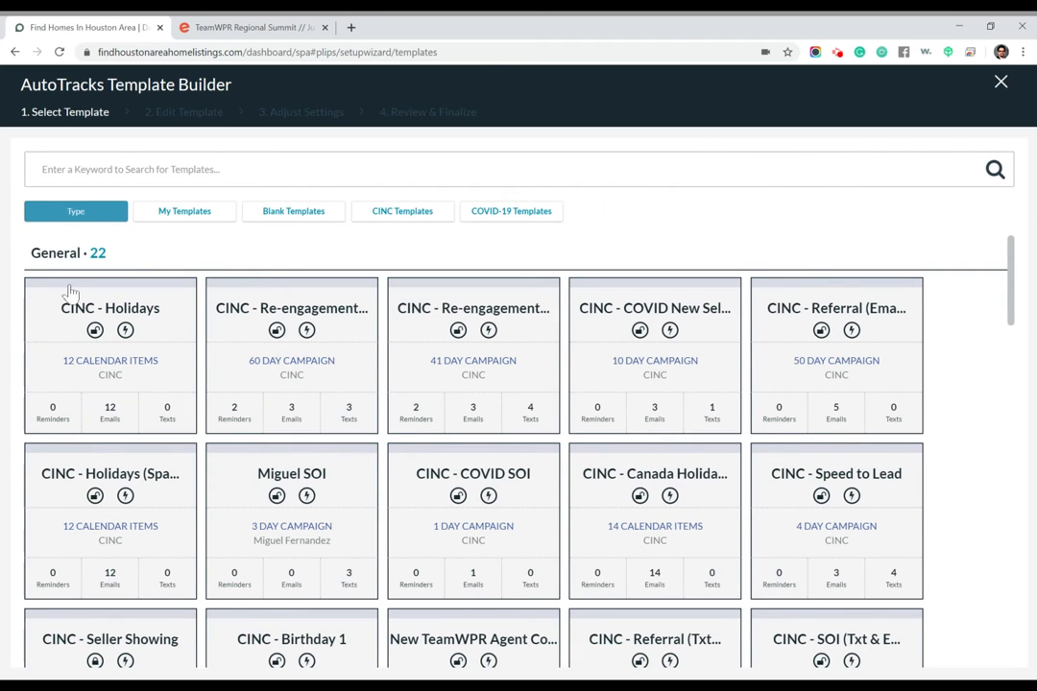
scroll(936, 442, "down", 3)
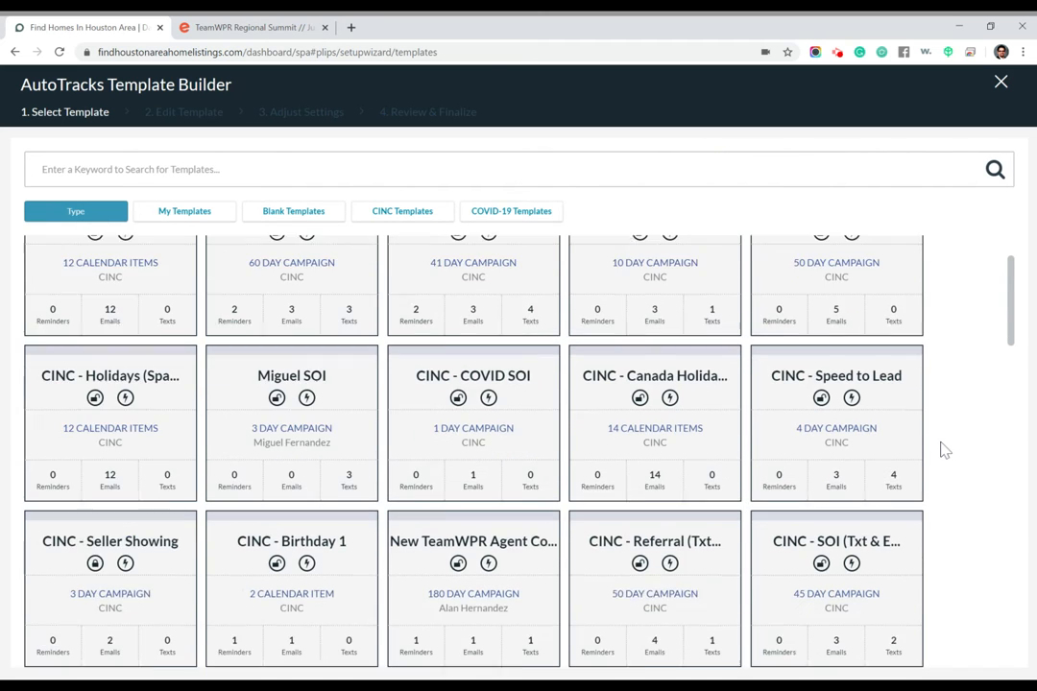
scroll(583, 492, "down", 6)
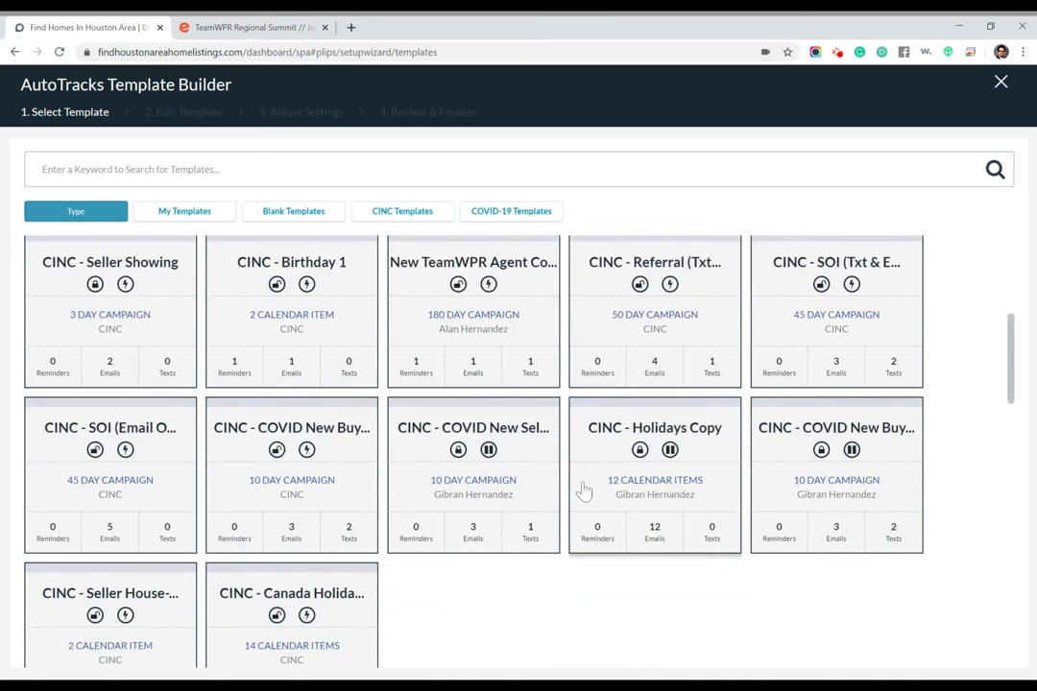
scroll(583, 492, "down", 5)
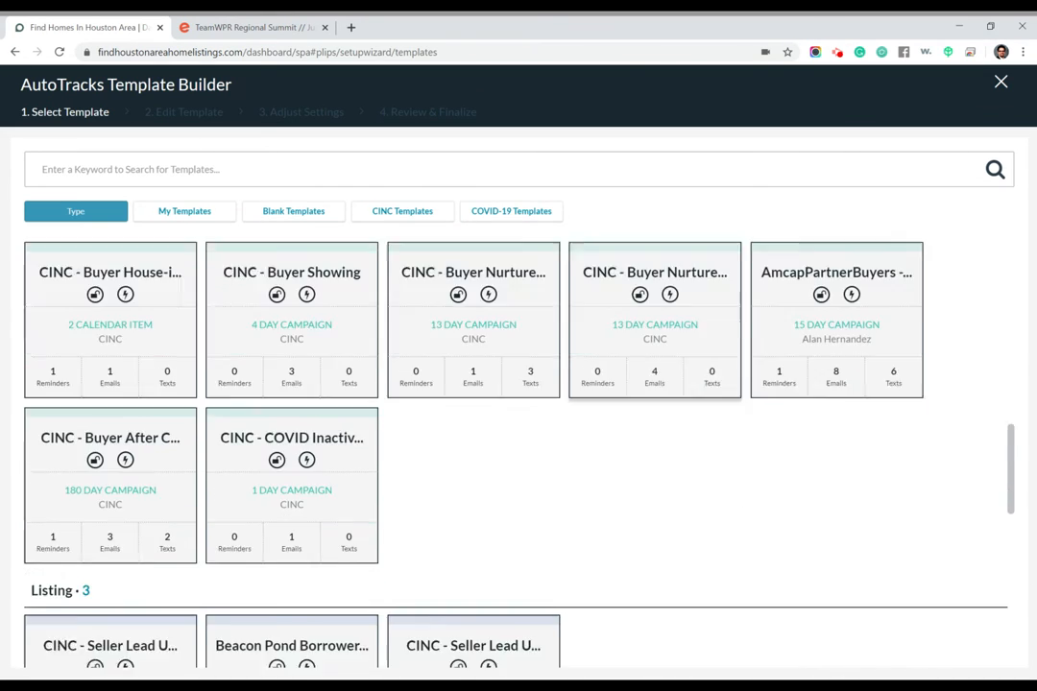
scroll(519, 451, "down", 1)
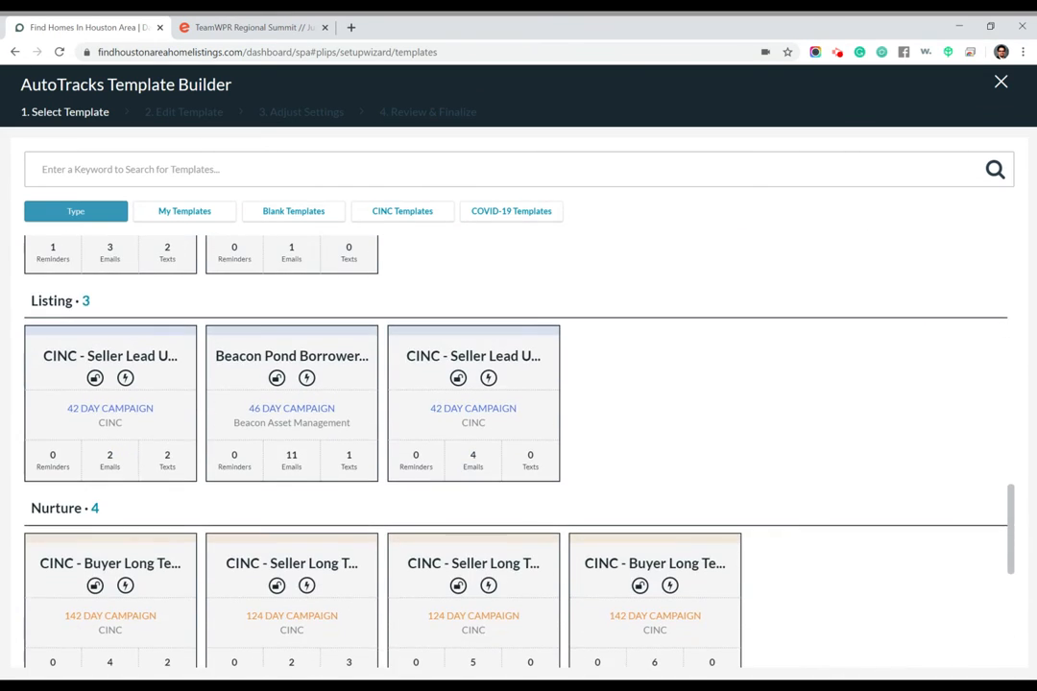
scroll(518, 432, "down", 3)
scroll(218, 541, "down", 3)
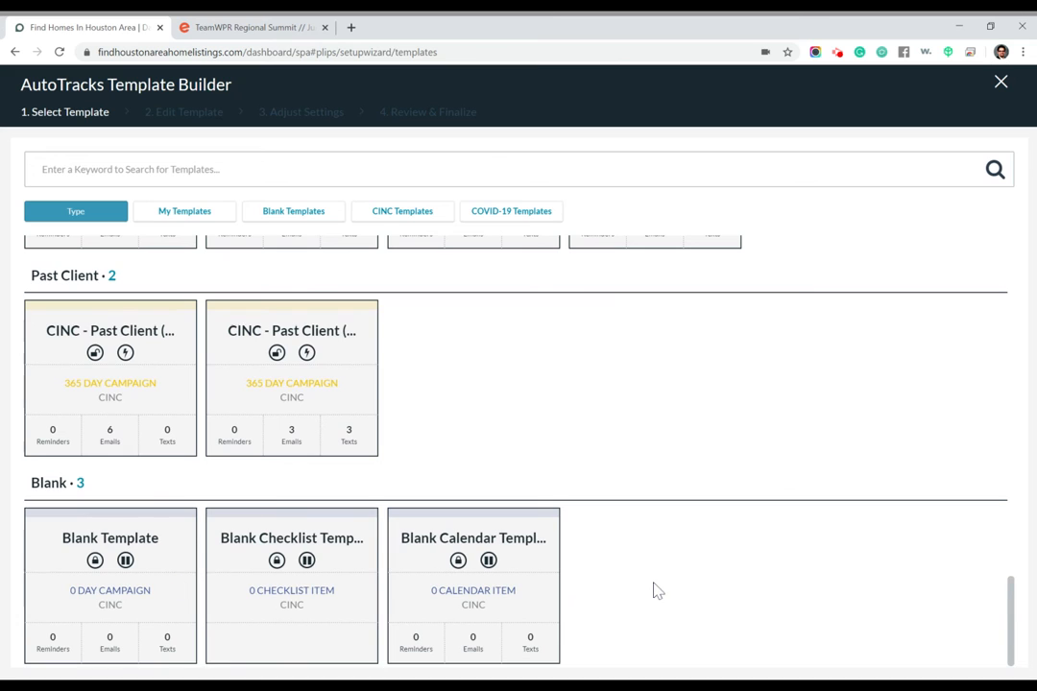
scroll(655, 592, "up", 6)
scroll(595, 557, "up", 5)
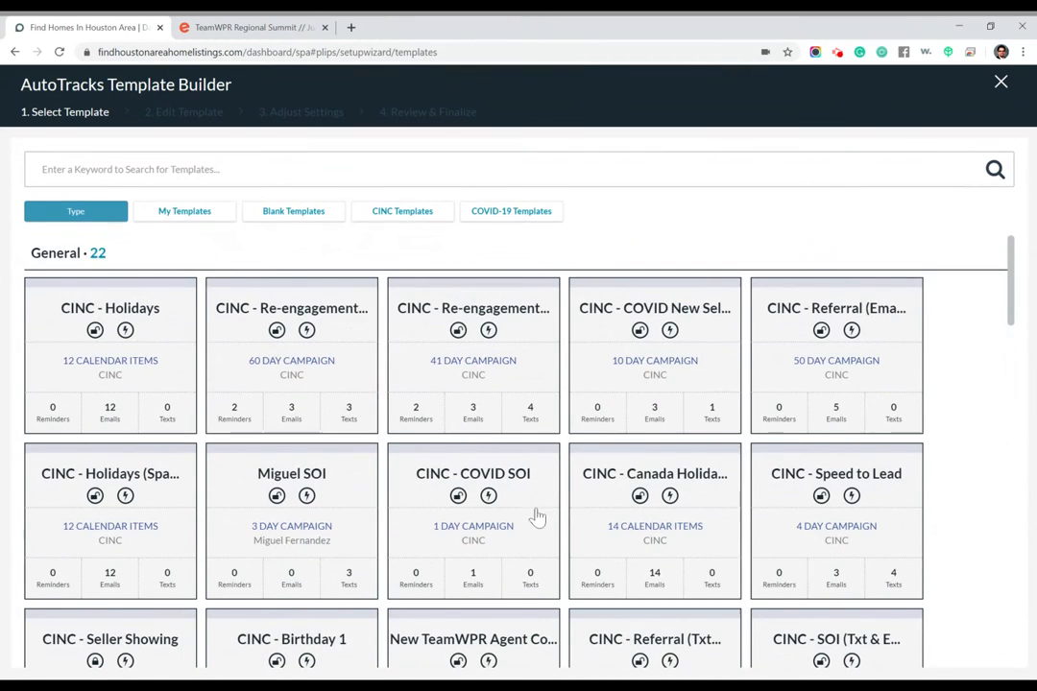
Open the CINC - Holidays template's email schedule and copy the template for editing
left_click(144, 373)
scroll(729, 461, "down", 2)
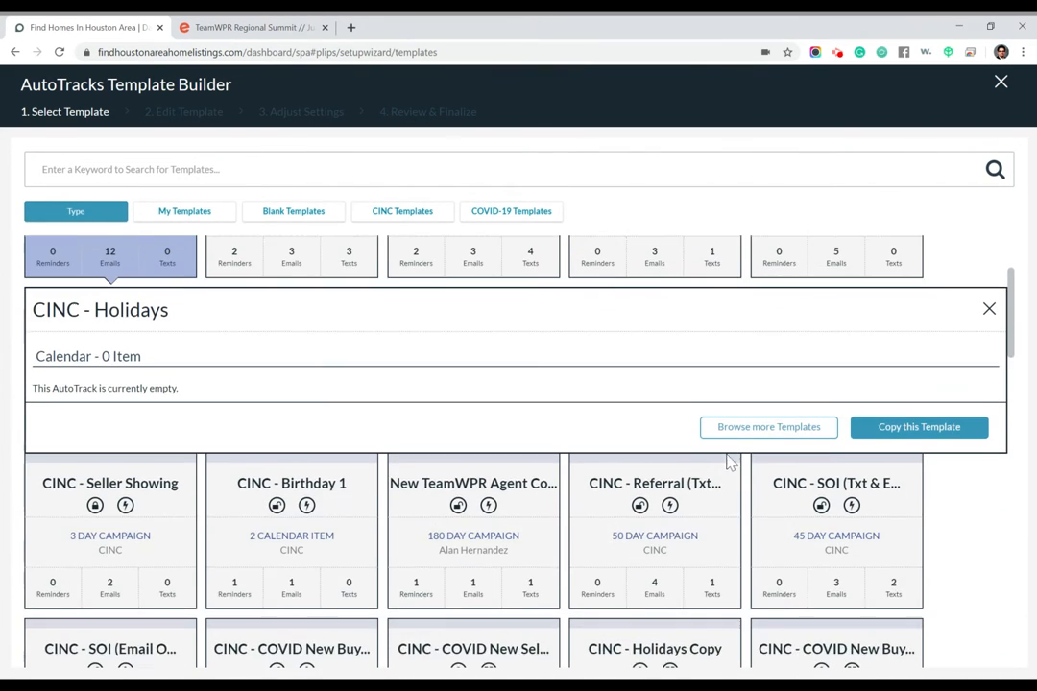
scroll(747, 396, "down", 10)
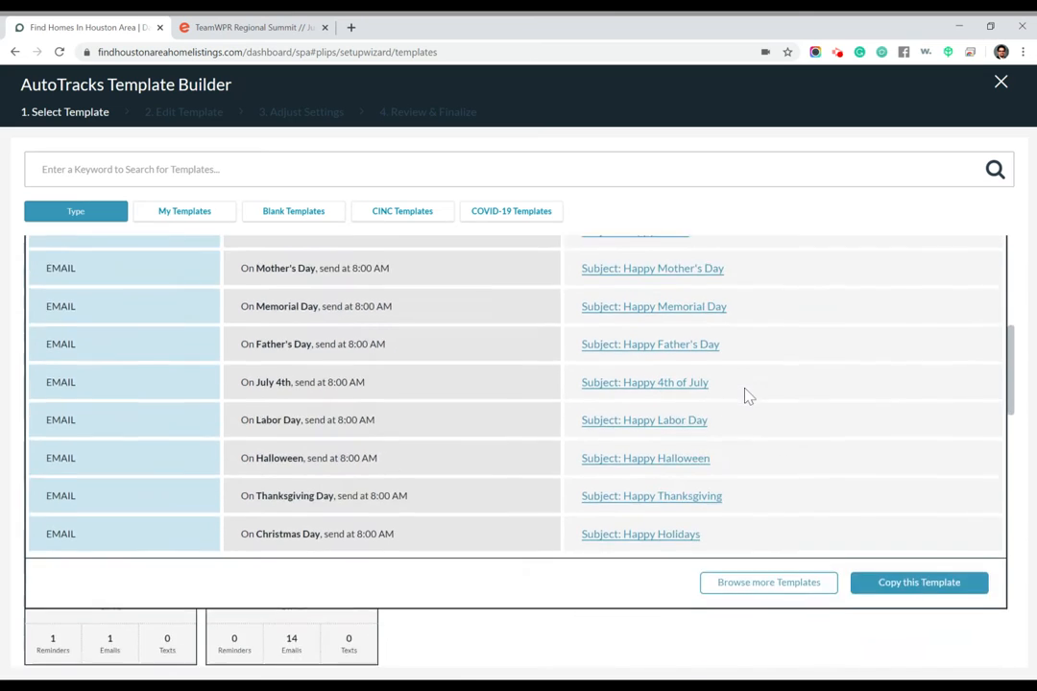
left_click(918, 269)
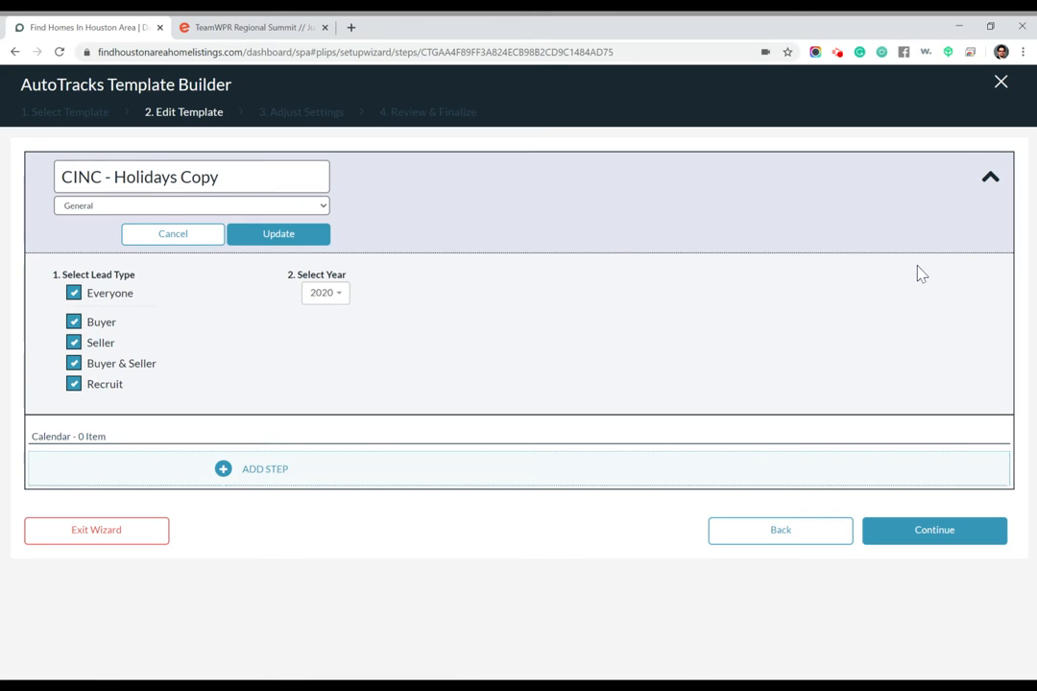
Select 2020 as the year for the CINC - Holidays copy and check the other year options
left_click(329, 299)
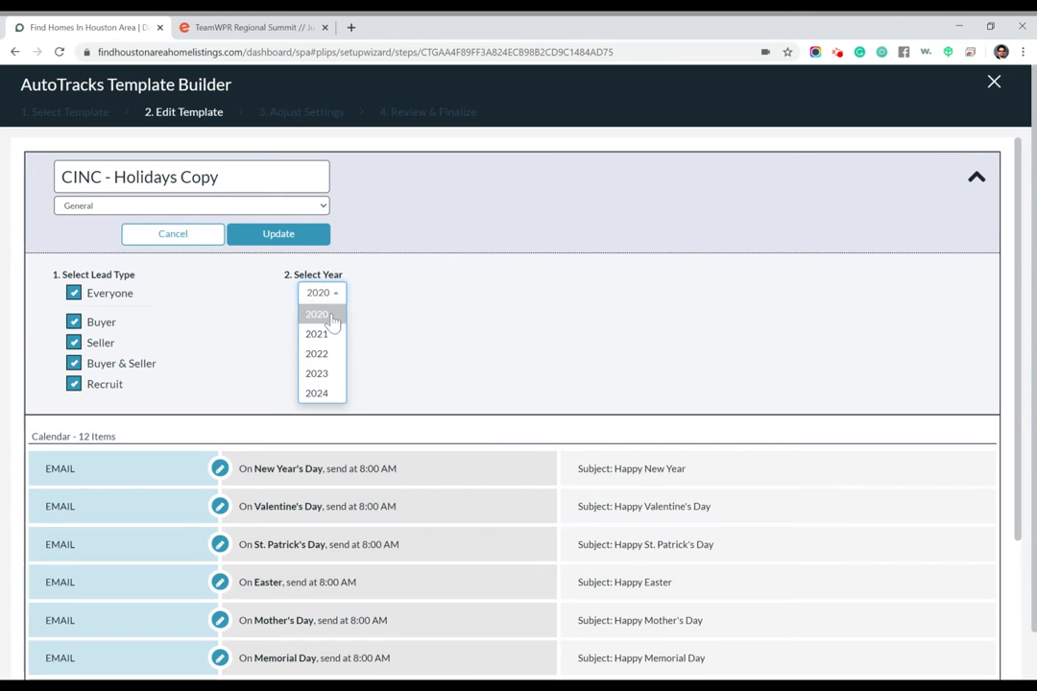
left_click(330, 320)
left_click(321, 293)
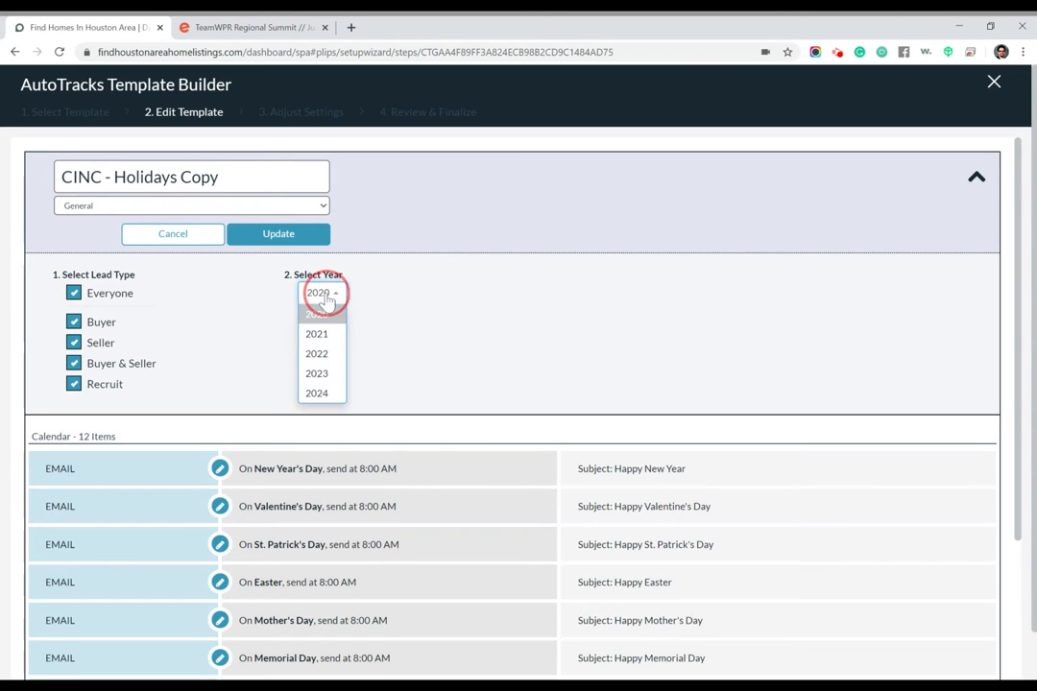
left_click(522, 307)
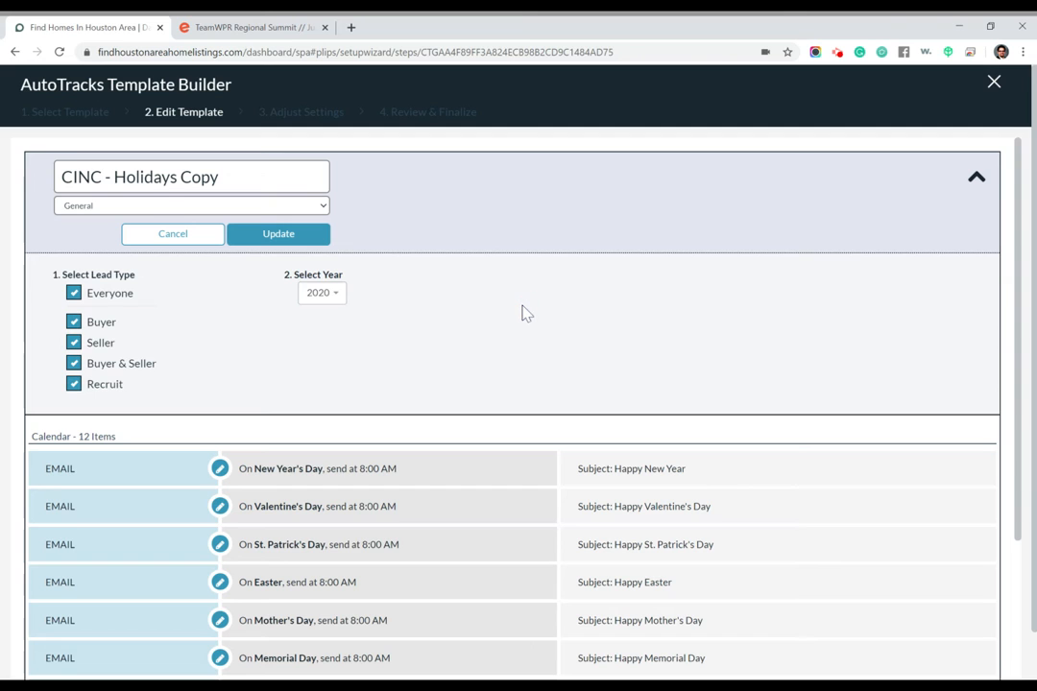
Open the New Year's Day email of the holiday calendar for editing and examine its image, message text and agent signature fields
scroll(440, 427, "down", 3)
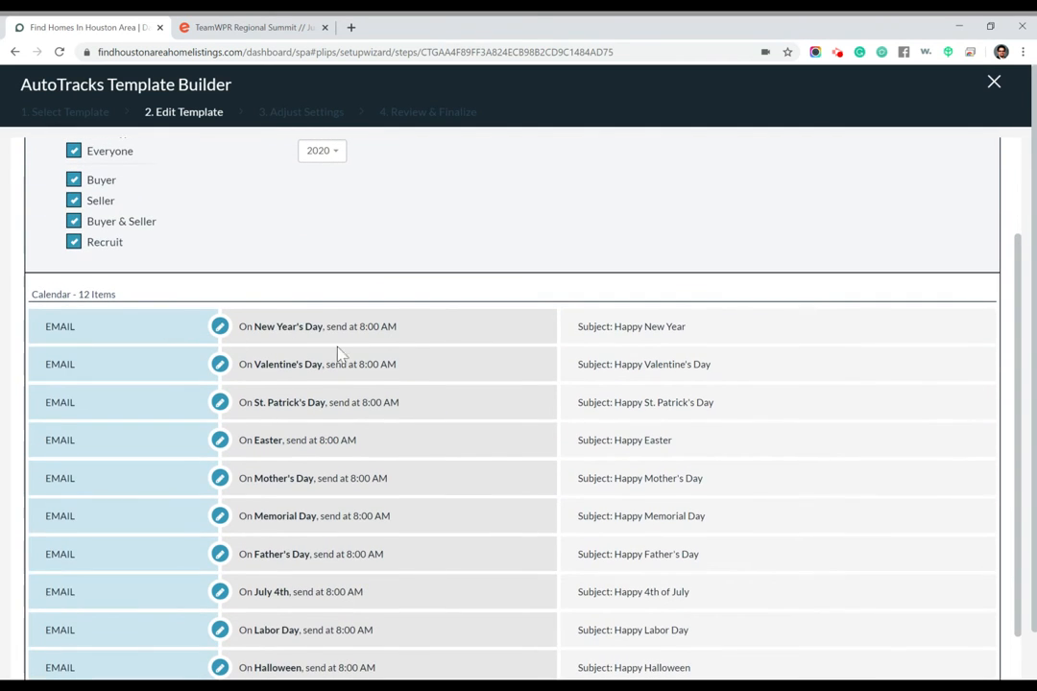
scroll(437, 449, "down", 1)
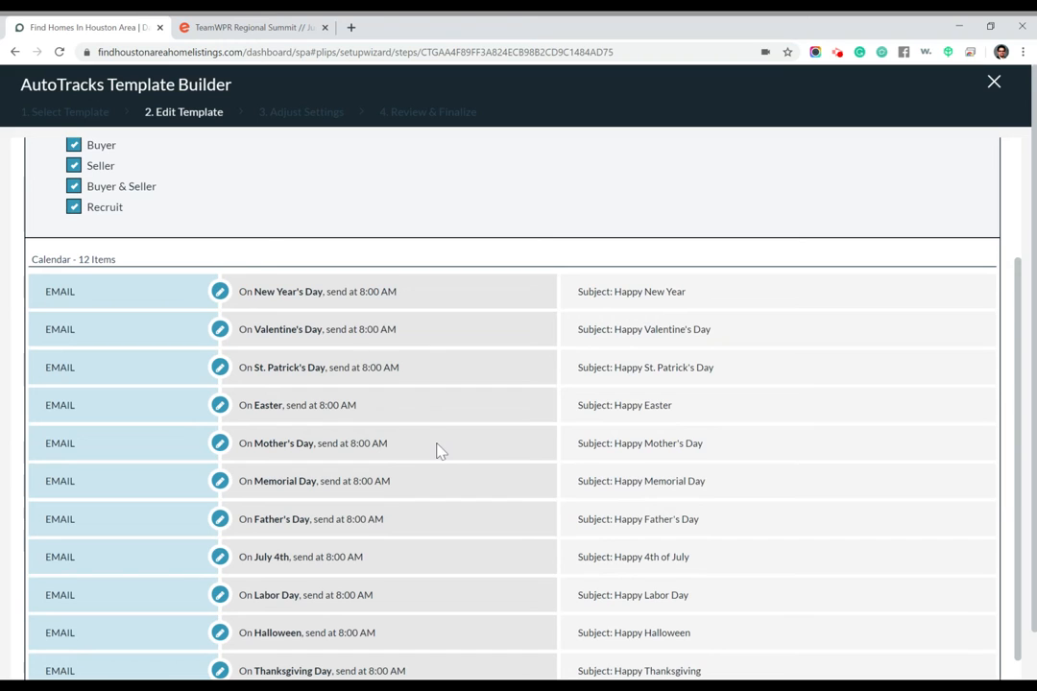
left_click(220, 292)
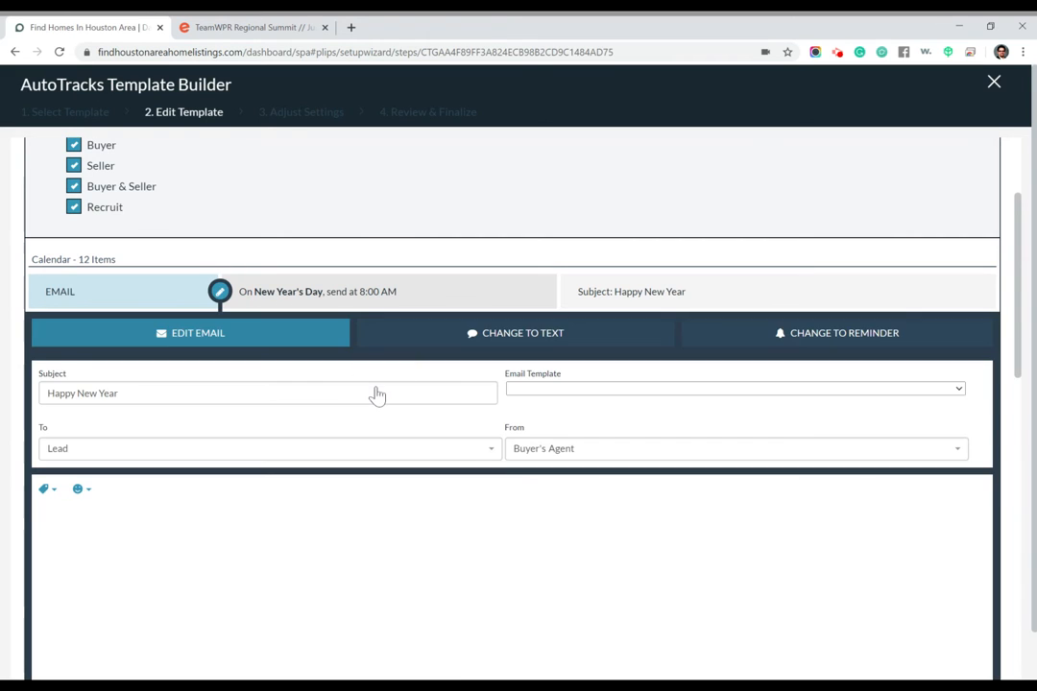
scroll(555, 576, "down", 5)
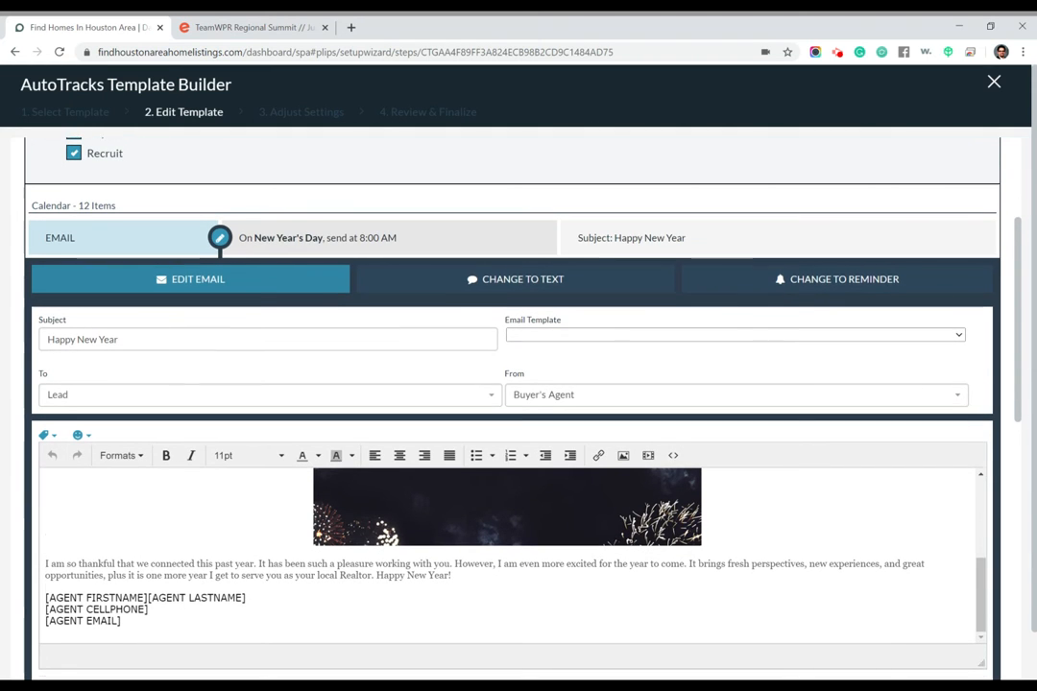
scroll(149, 593, "down", 1)
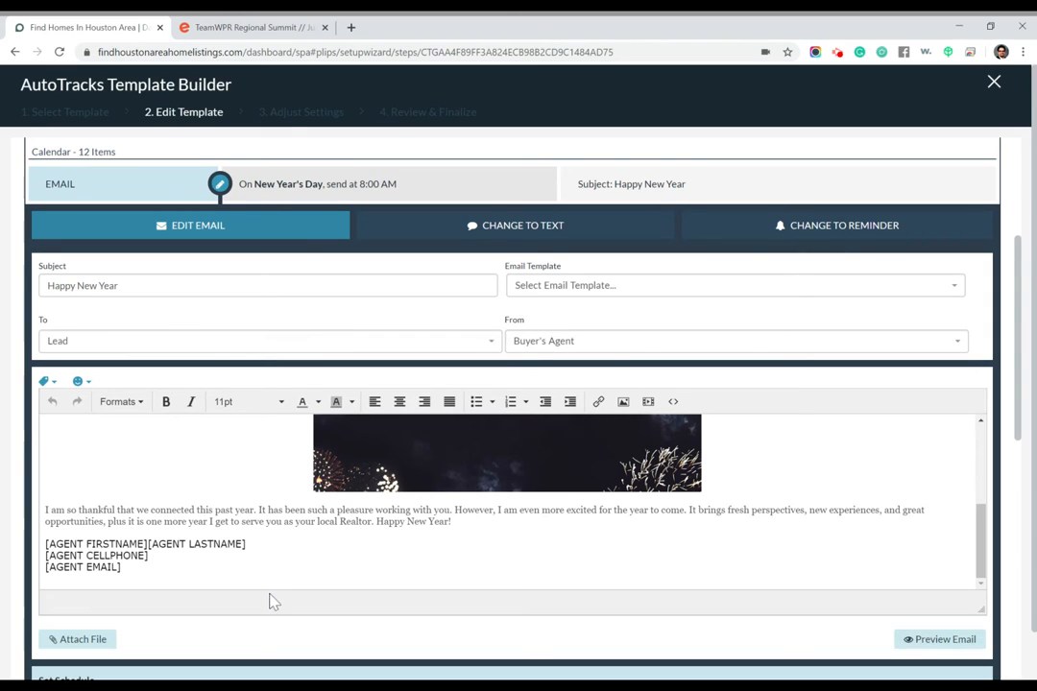
scroll(274, 602, "down", 3)
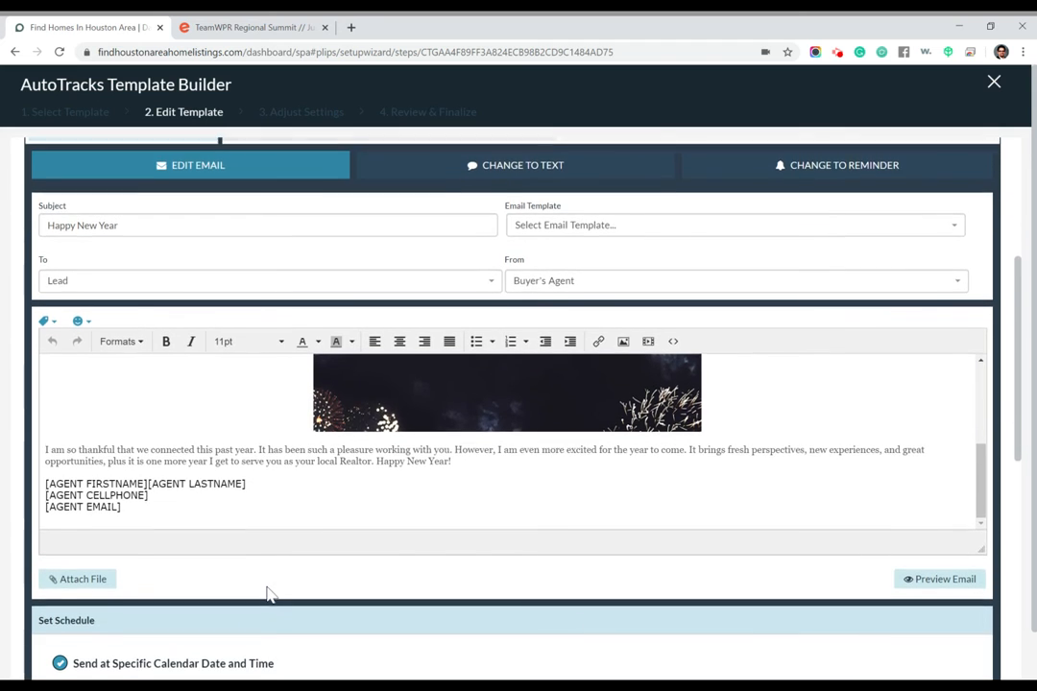
scroll(471, 499, "up", 3)
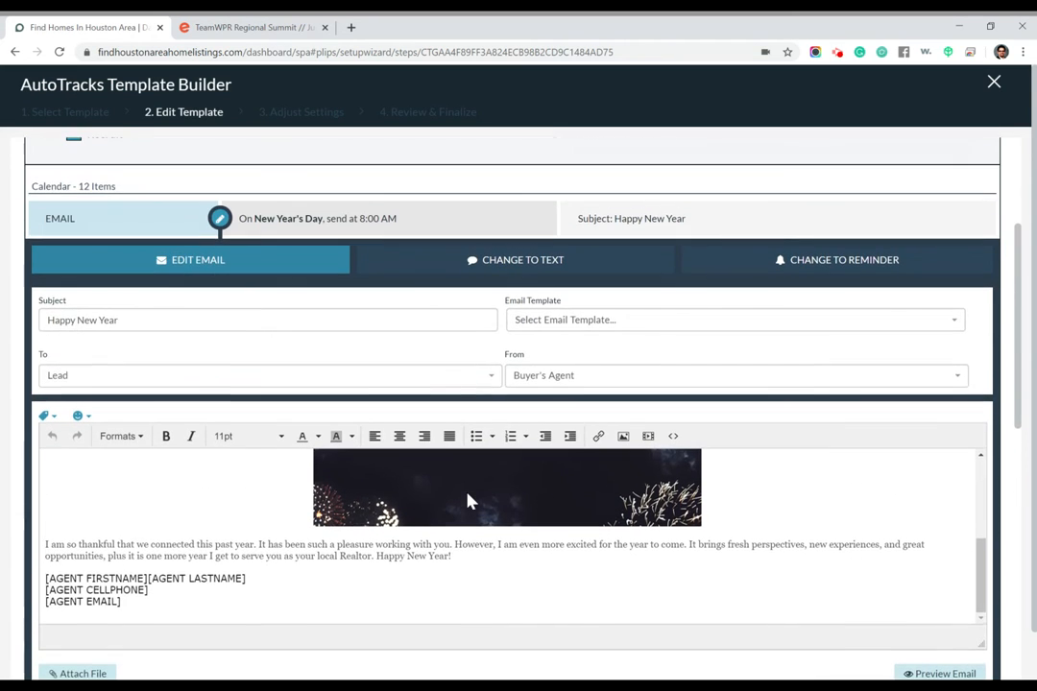
scroll(470, 500, "down", 1)
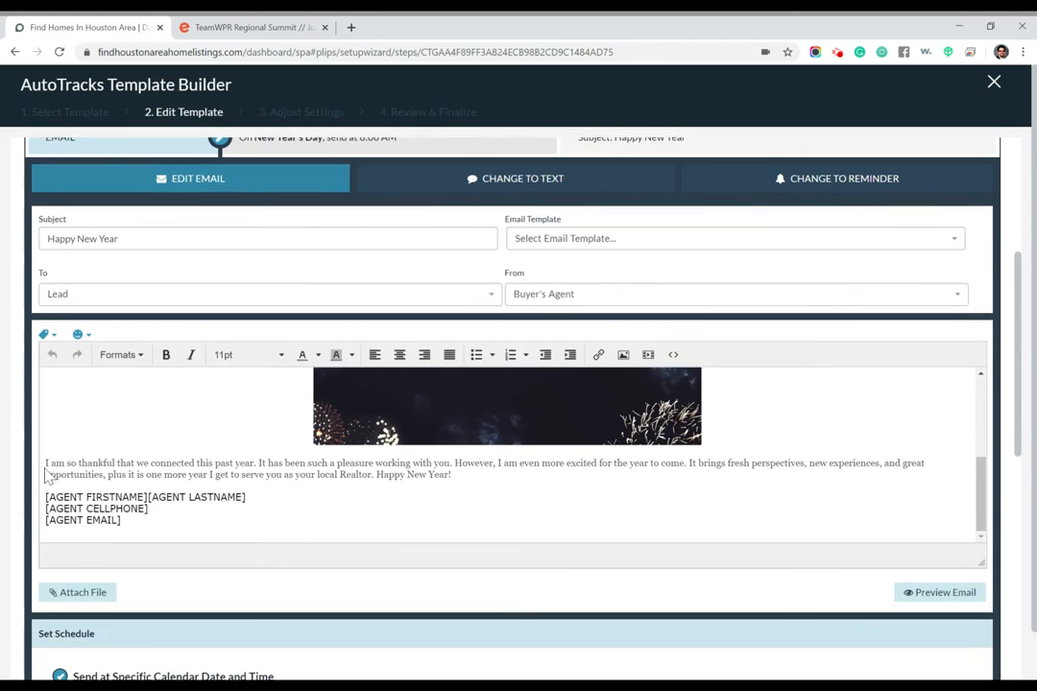
Add the greeting "Hey [FIRSTNAME]!" with the first-name merge field at the start of the New Year's Day message
left_click(44, 464)
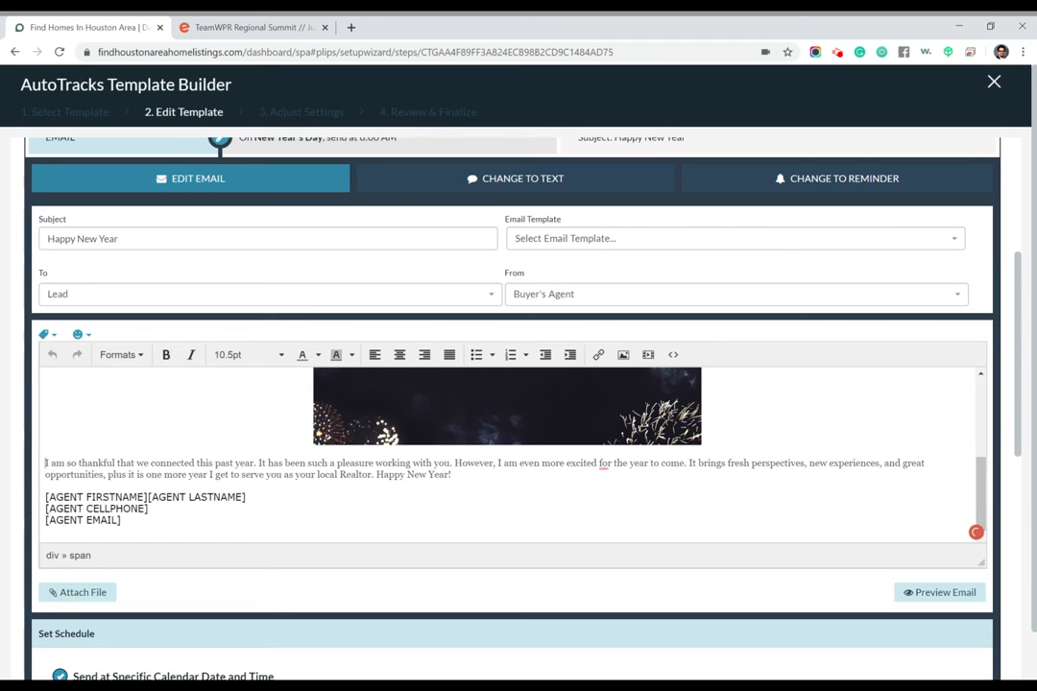
type("Hey")
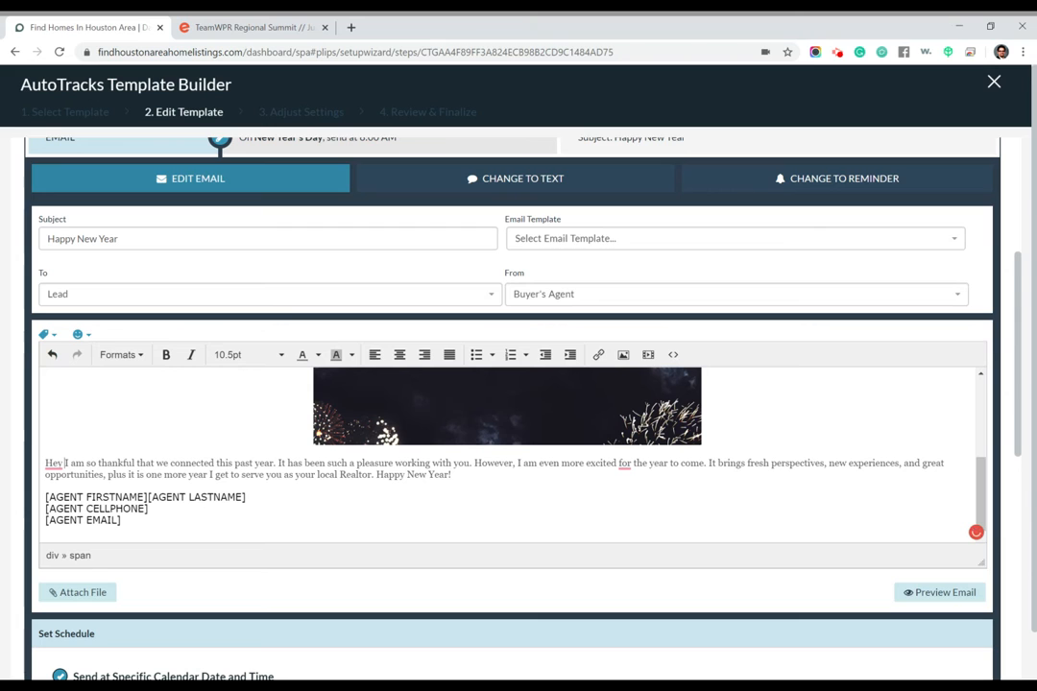
scroll(429, 384, "up", 3)
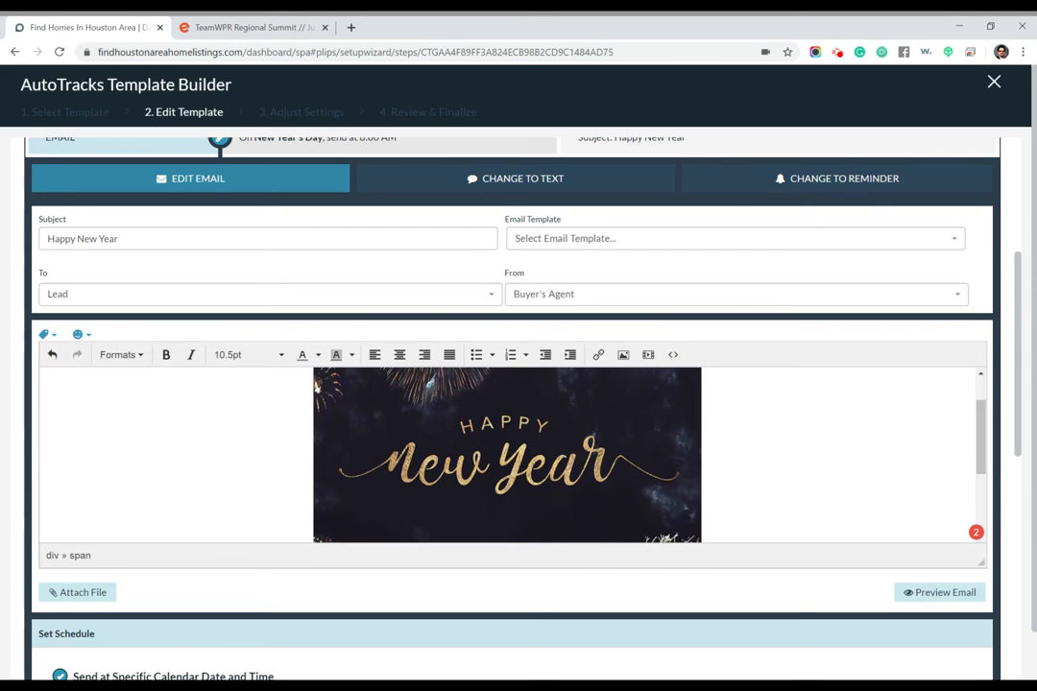
scroll(509, 451, "down", 3)
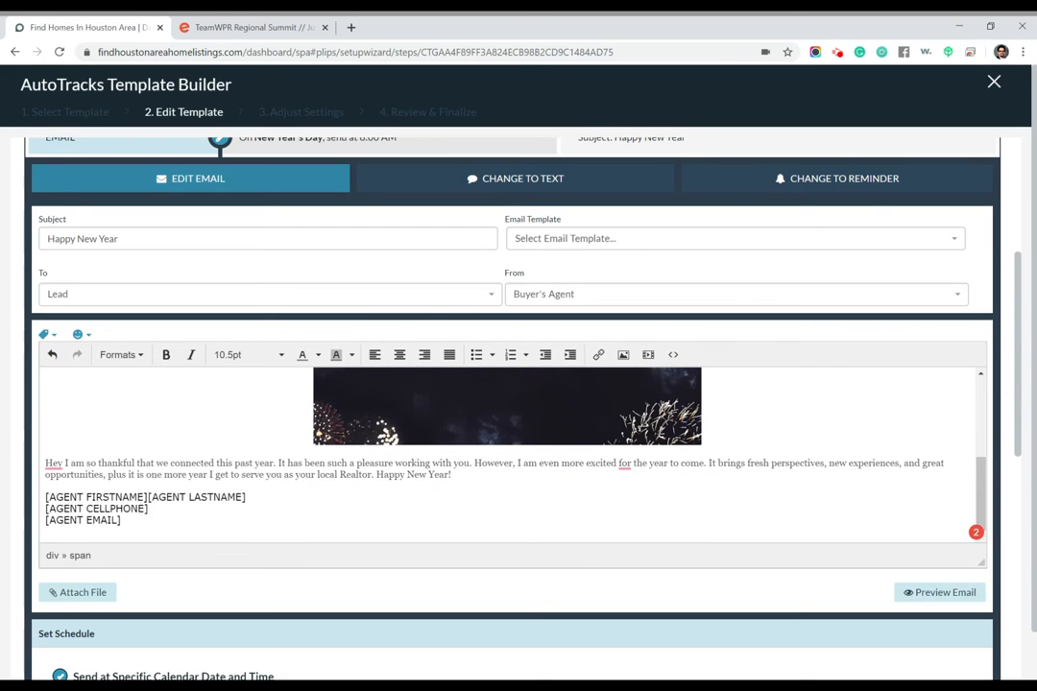
scroll(222, 574, "down", 5)
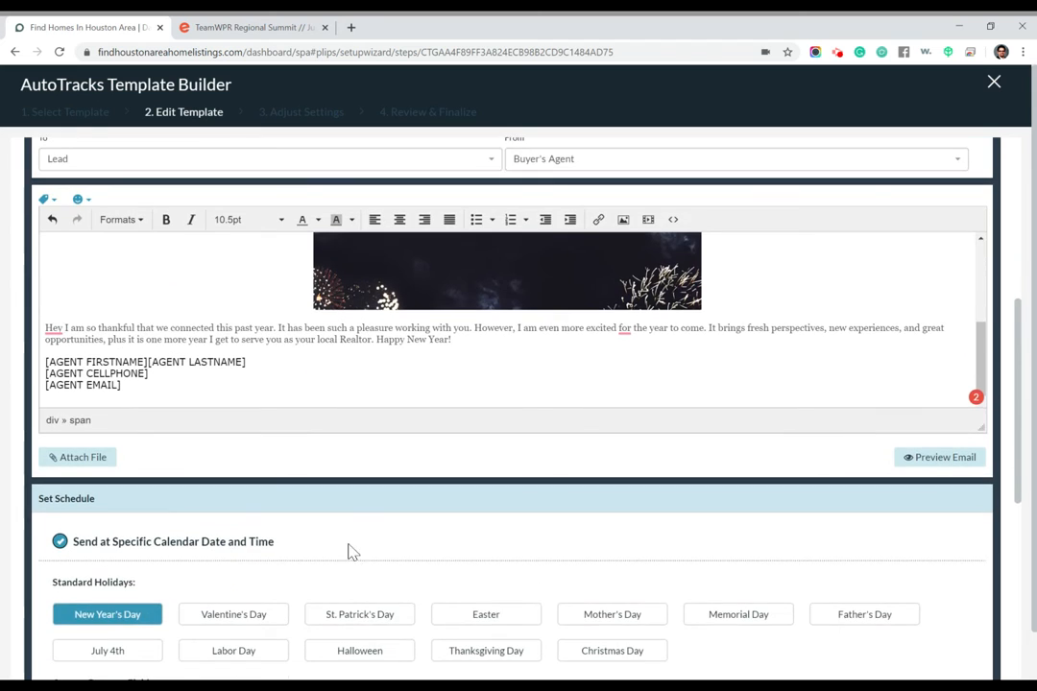
scroll(403, 570, "down", 2)
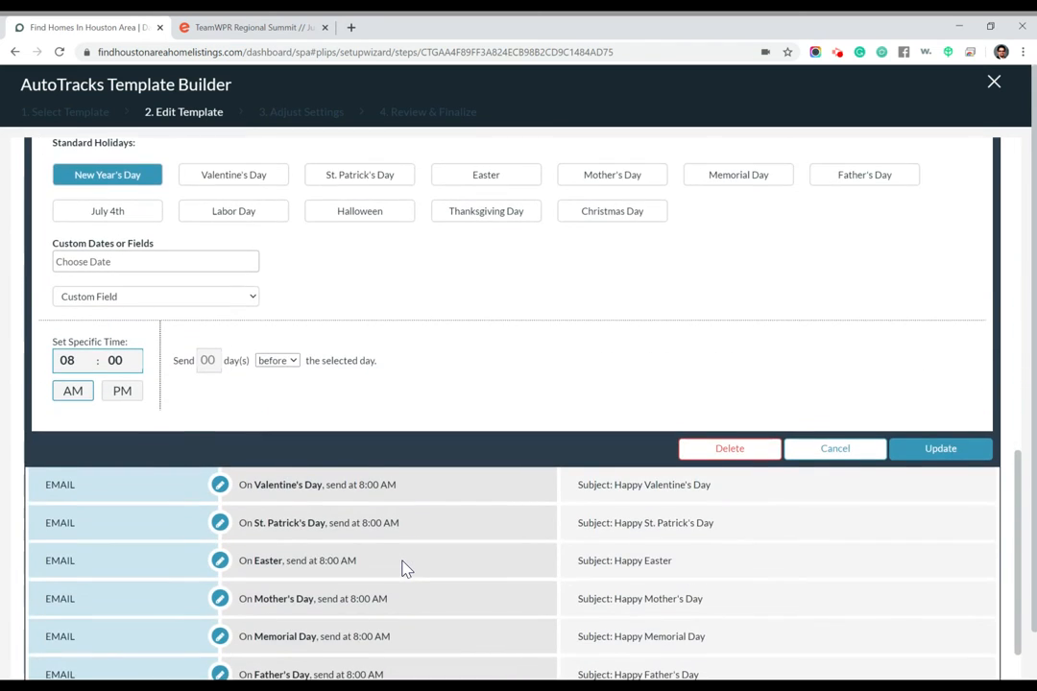
scroll(404, 569, "up", 8)
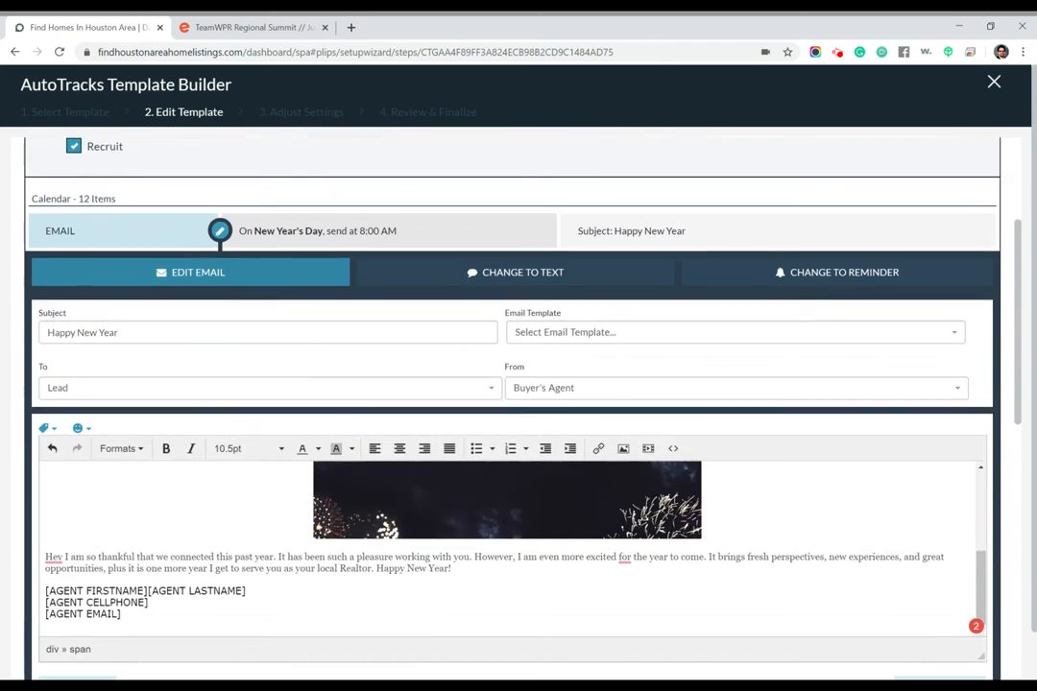
left_click(63, 557)
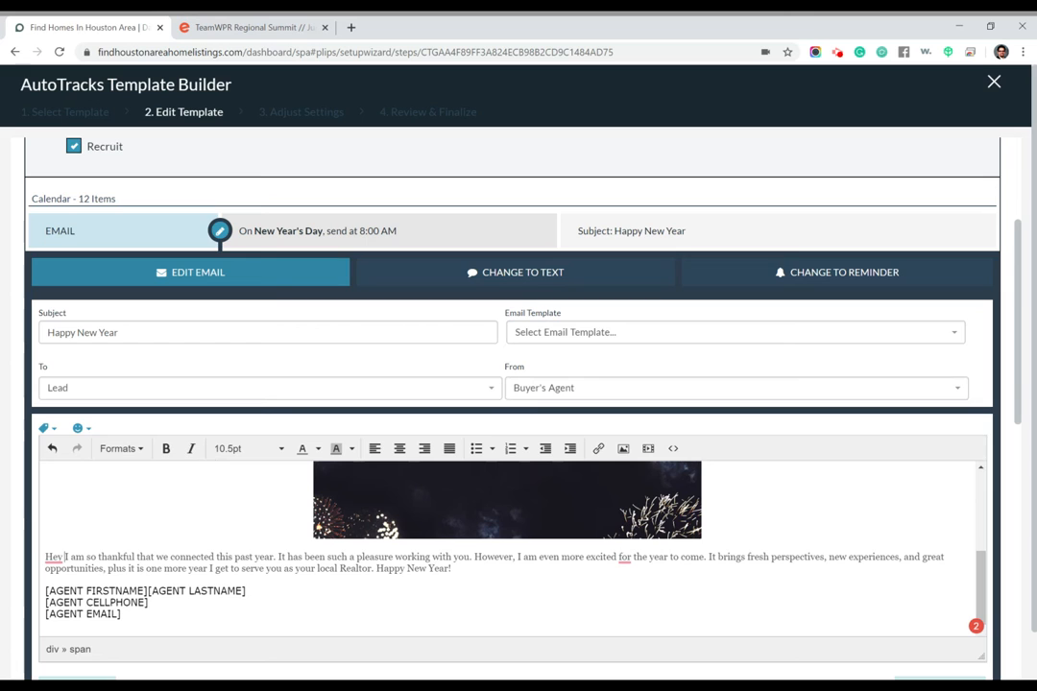
left_click(48, 429)
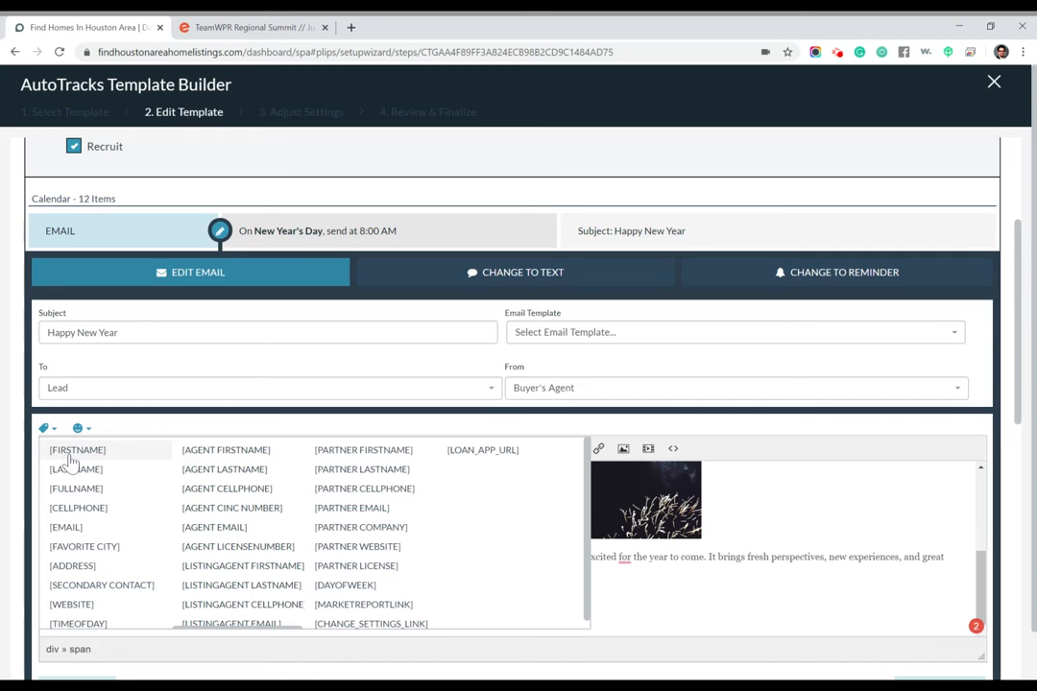
left_click(72, 451)
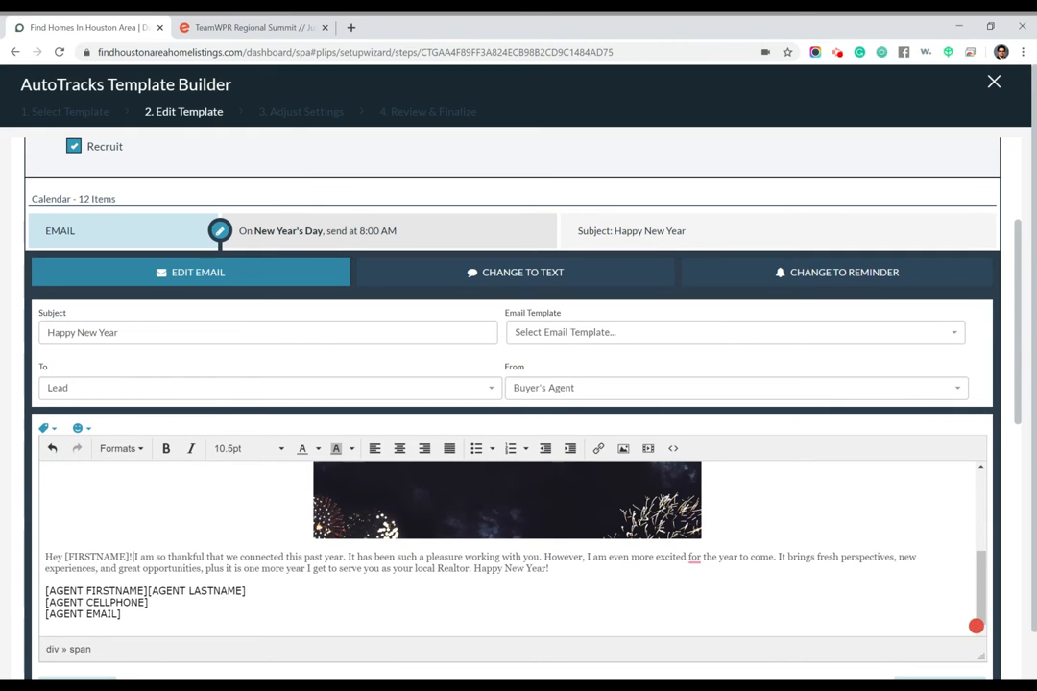
Check the New Year's Day email's send schedule and save the updated email
scroll(518, 384, "down", 1)
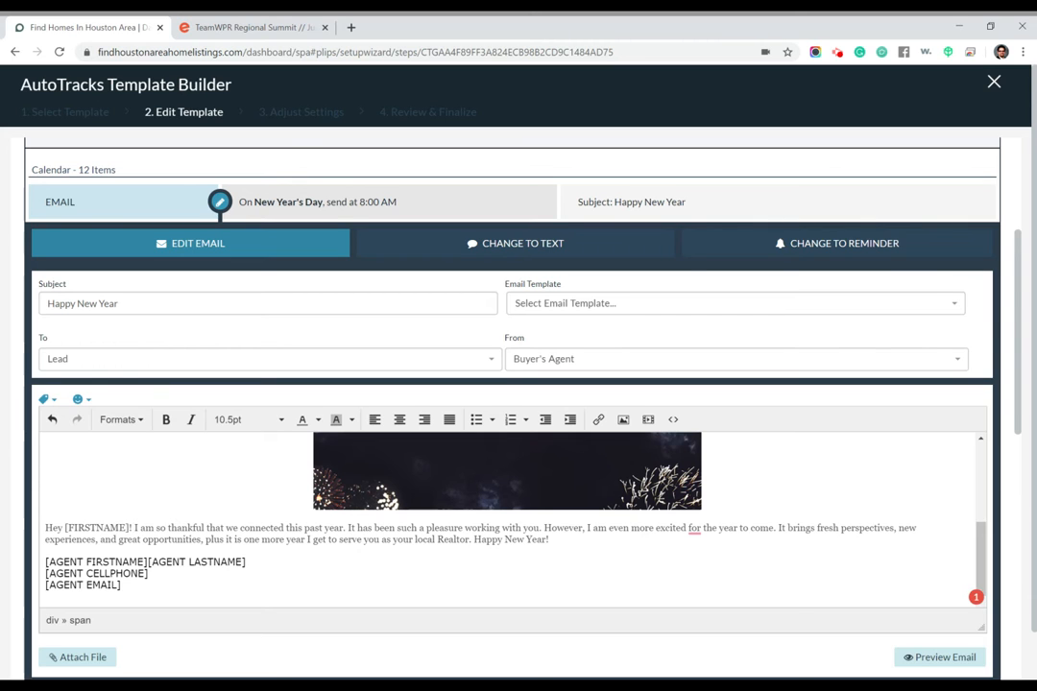
scroll(144, 346, "down", 5)
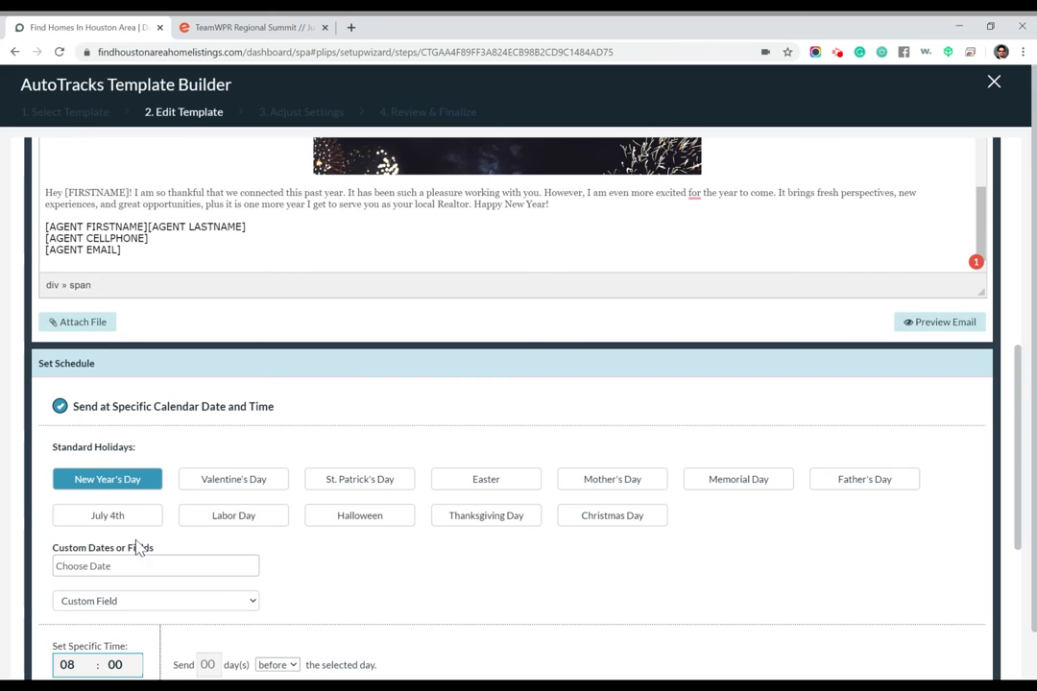
scroll(140, 548, "down", 2)
scroll(458, 502, "down", 1)
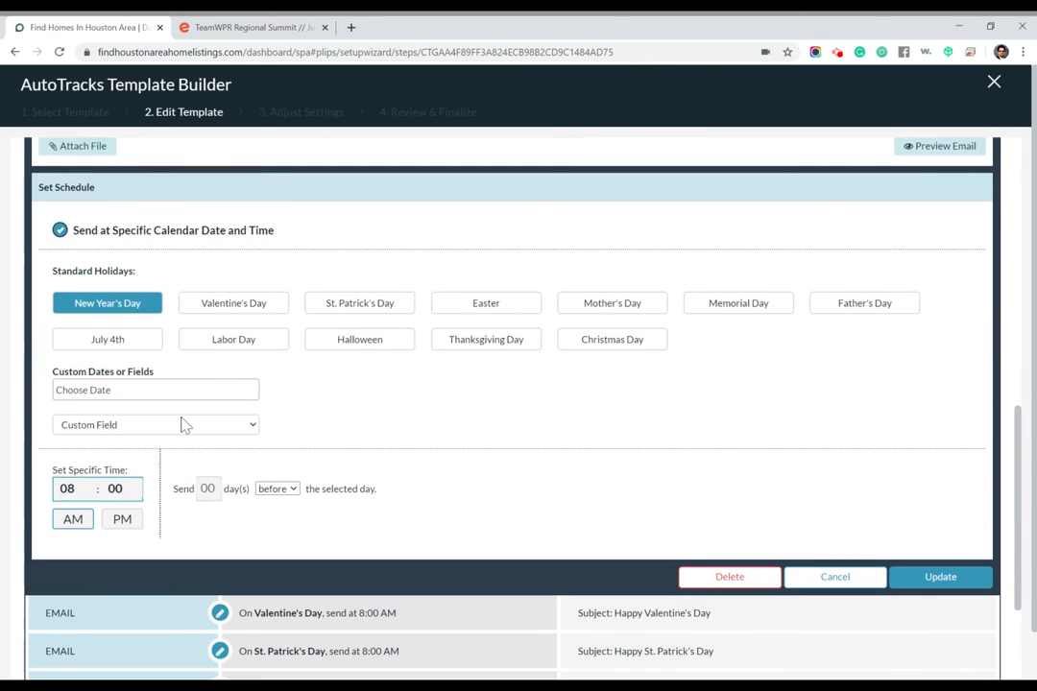
scroll(359, 440, "down", 2)
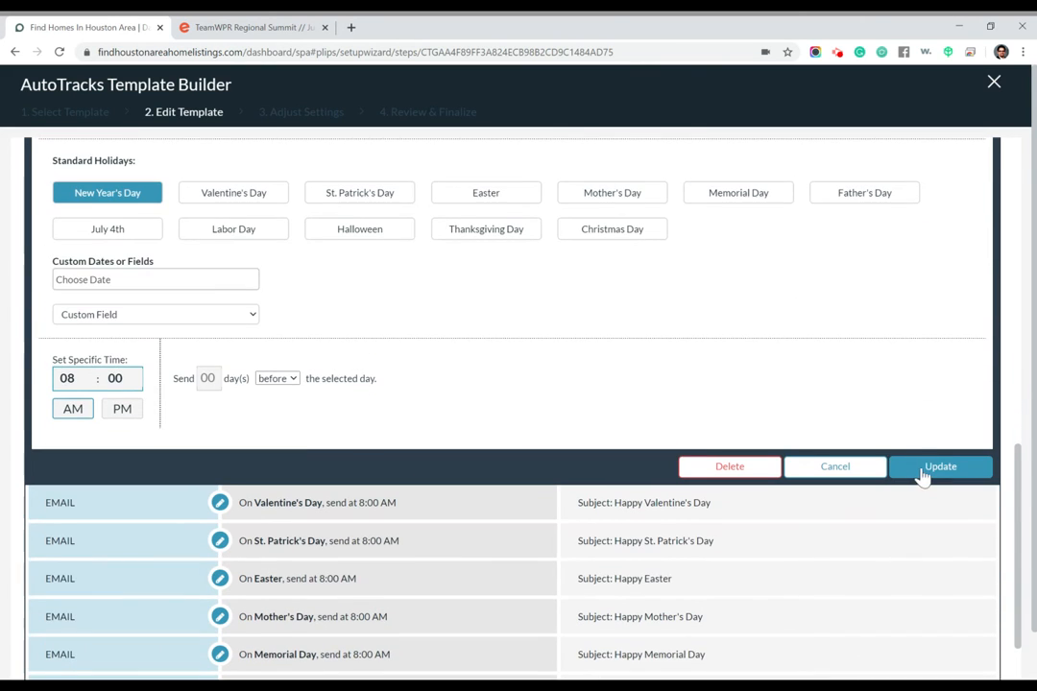
left_click(936, 468)
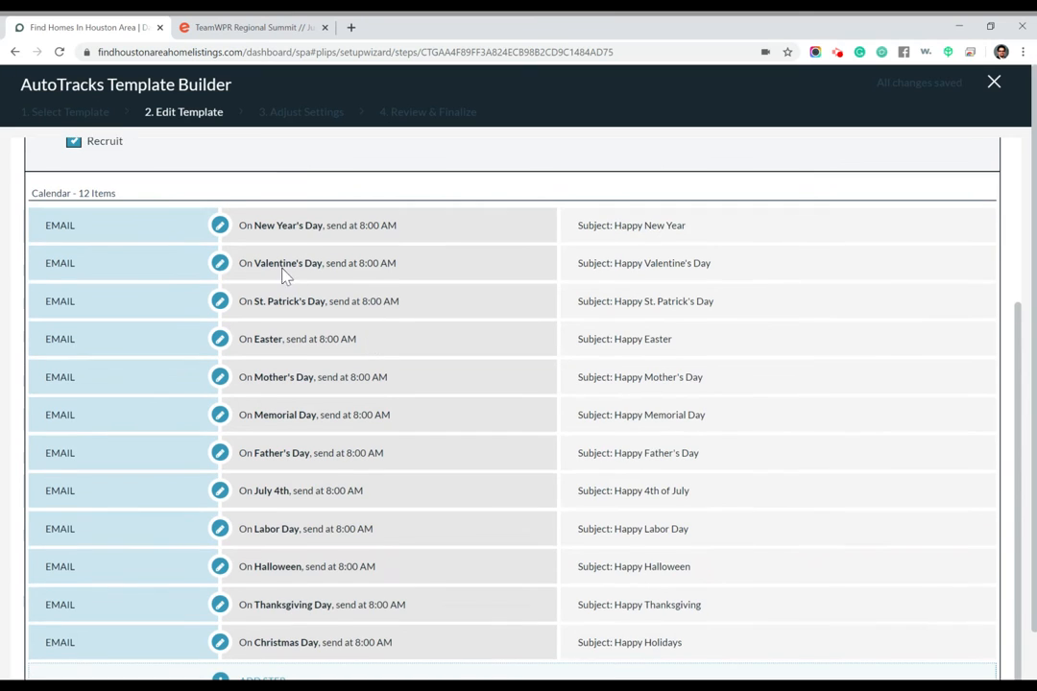
Open the Valentine's Day email and make its message begin with "Happy Valentine's Day [FIRSTNAME]!" using the first-name merge field
left_click(219, 263)
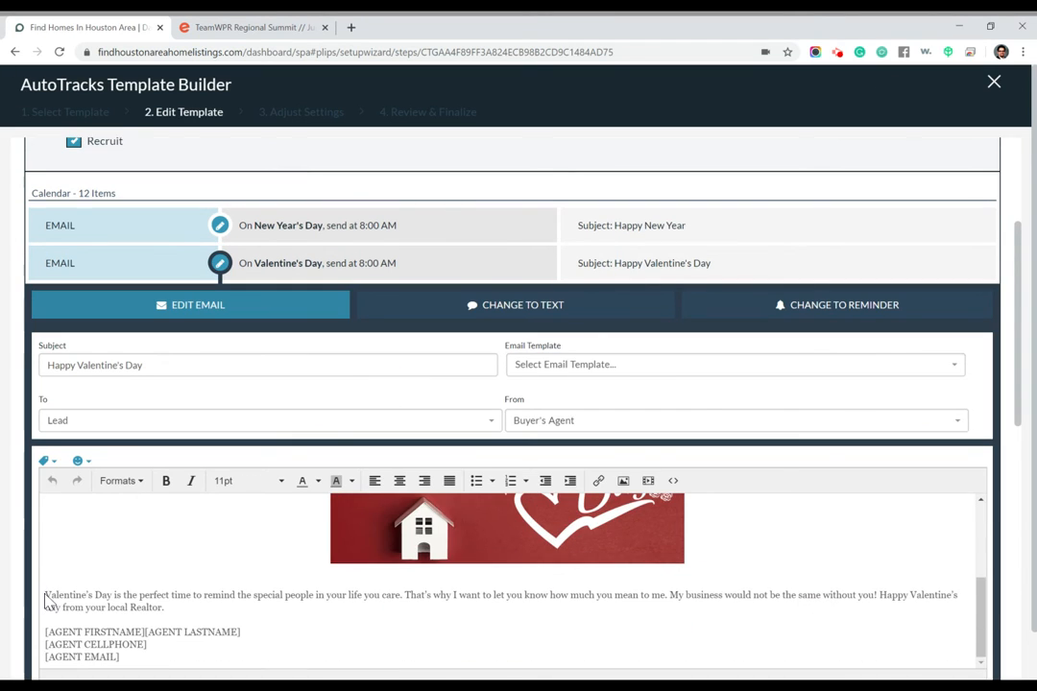
left_click(45, 601)
type("Happy")
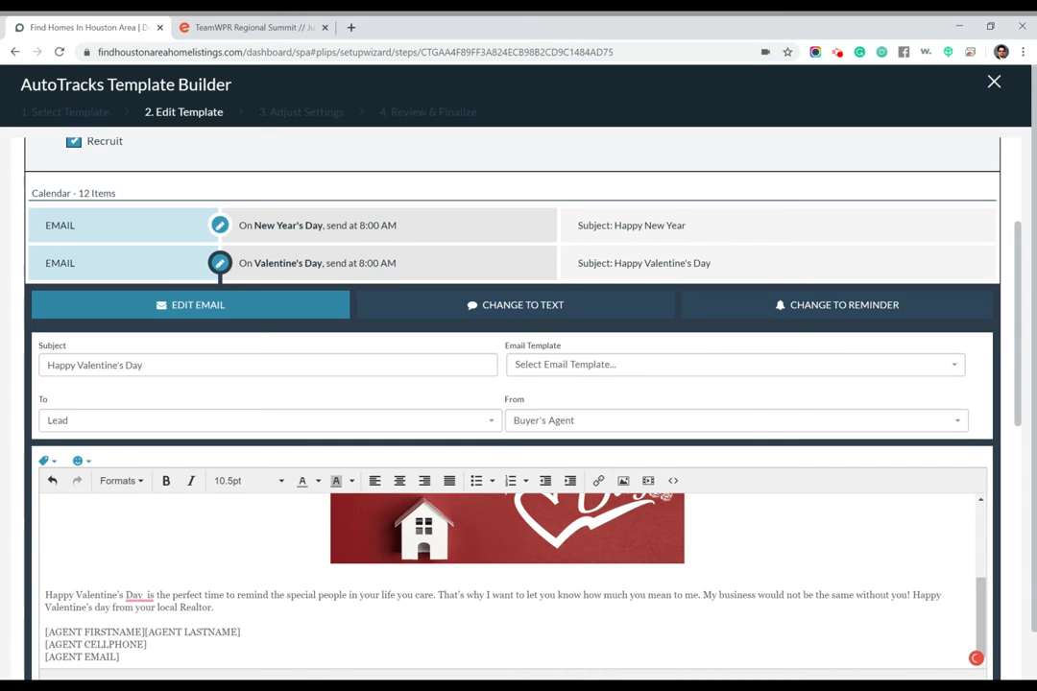
left_click(45, 461)
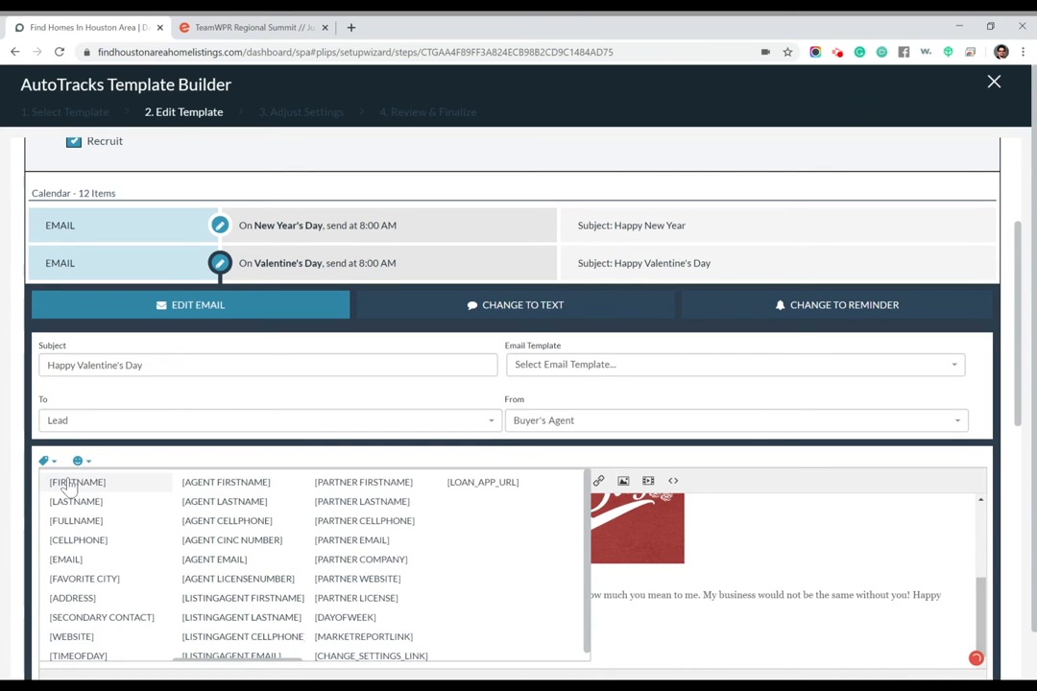
left_click(75, 482)
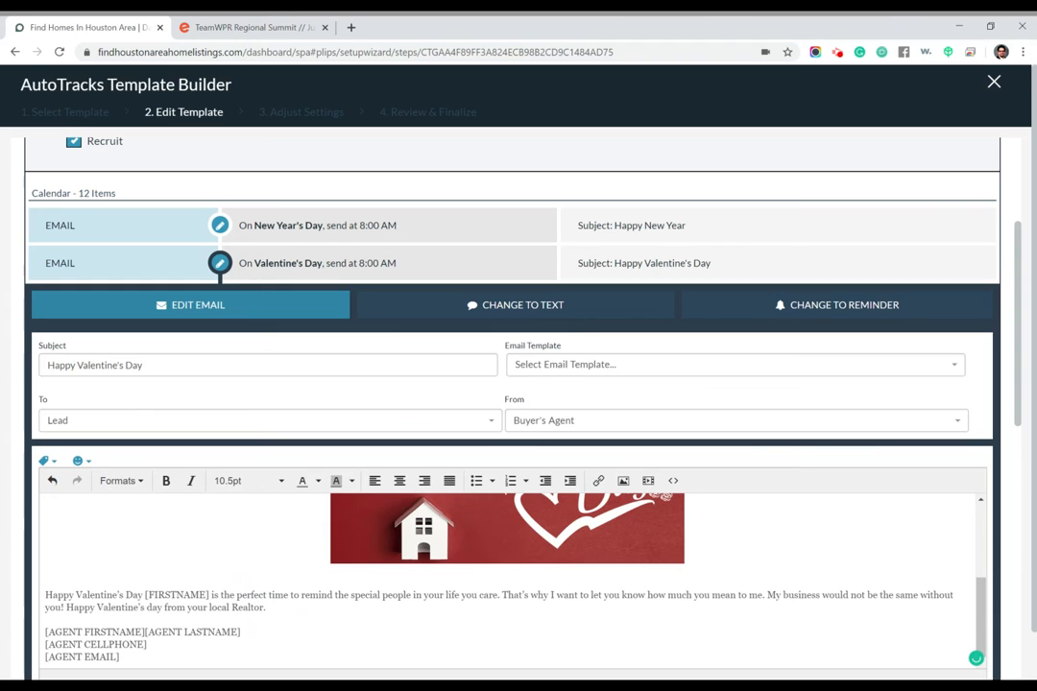
type("!")
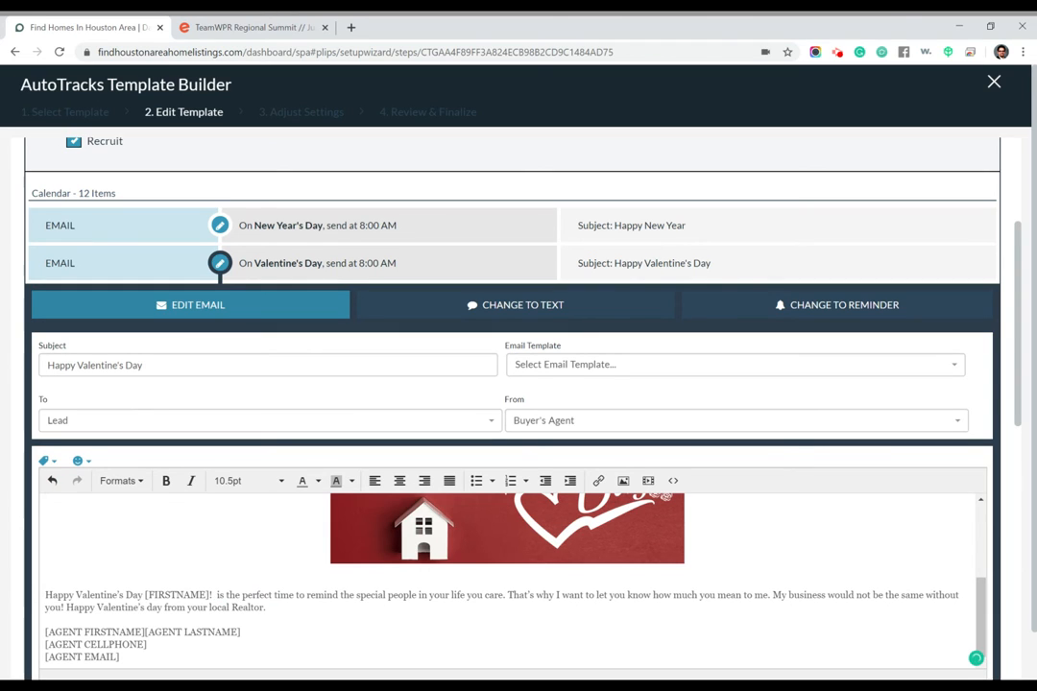
Reword the sentence after the Valentine's Day greeting to start "This is the perfect time" and save the updated email
type("  Th")
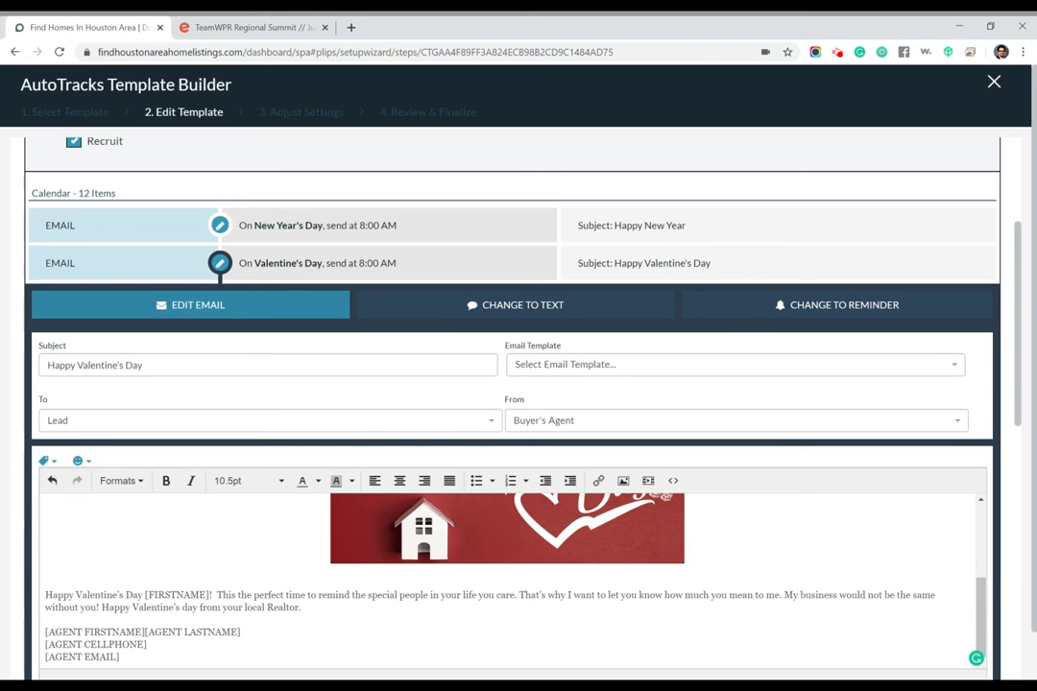
left_click(240, 596)
type("is")
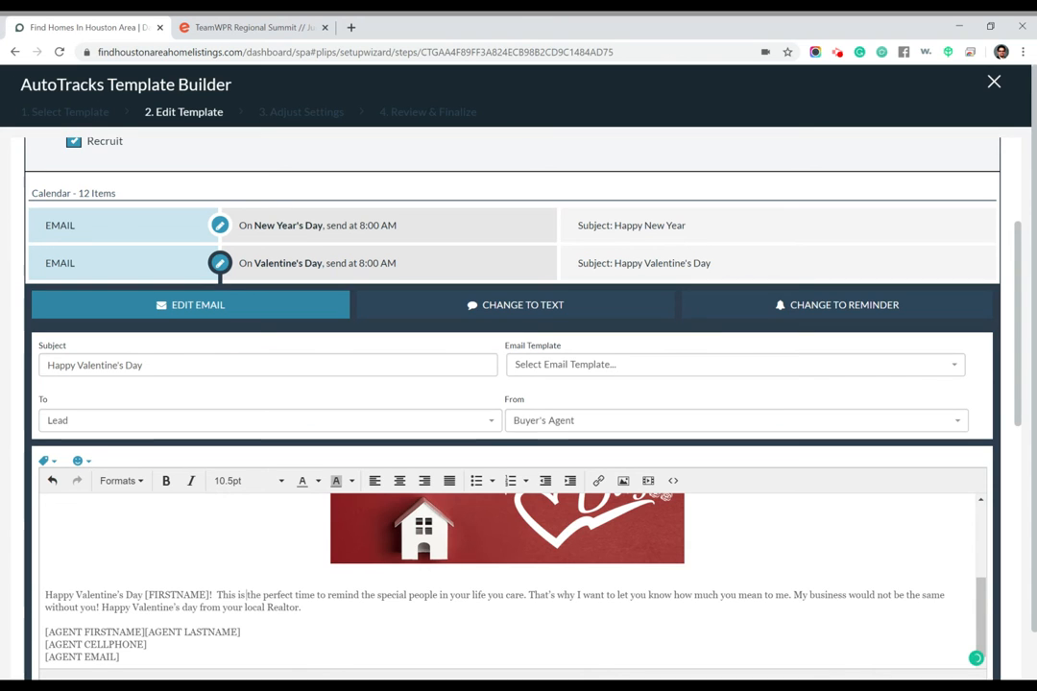
scroll(828, 494, "down", 2)
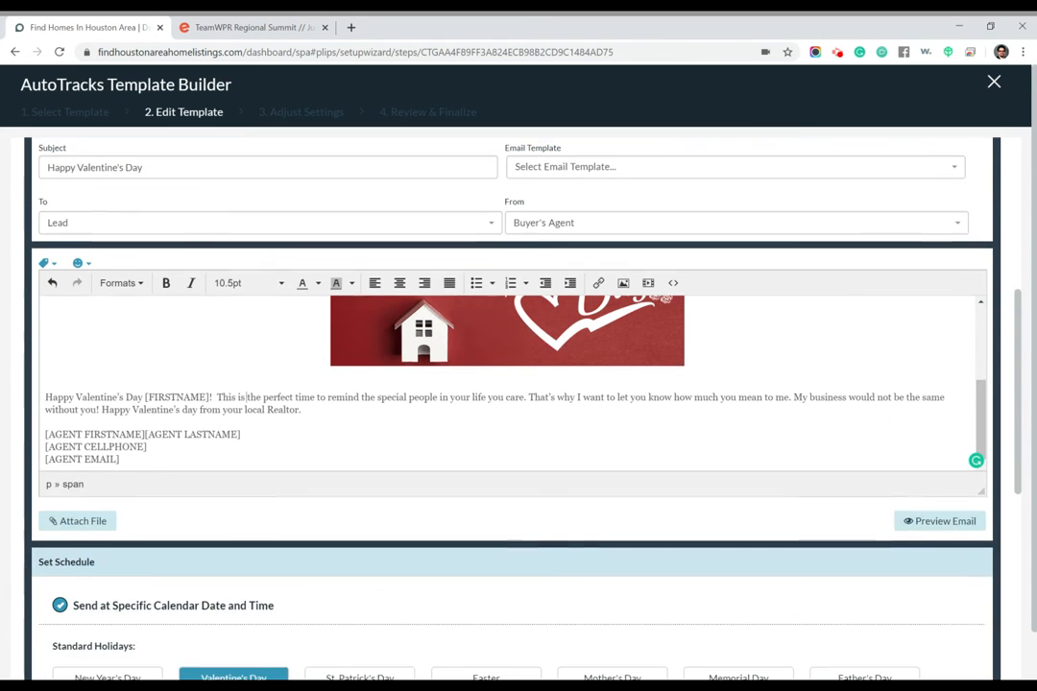
scroll(822, 549, "down", 2)
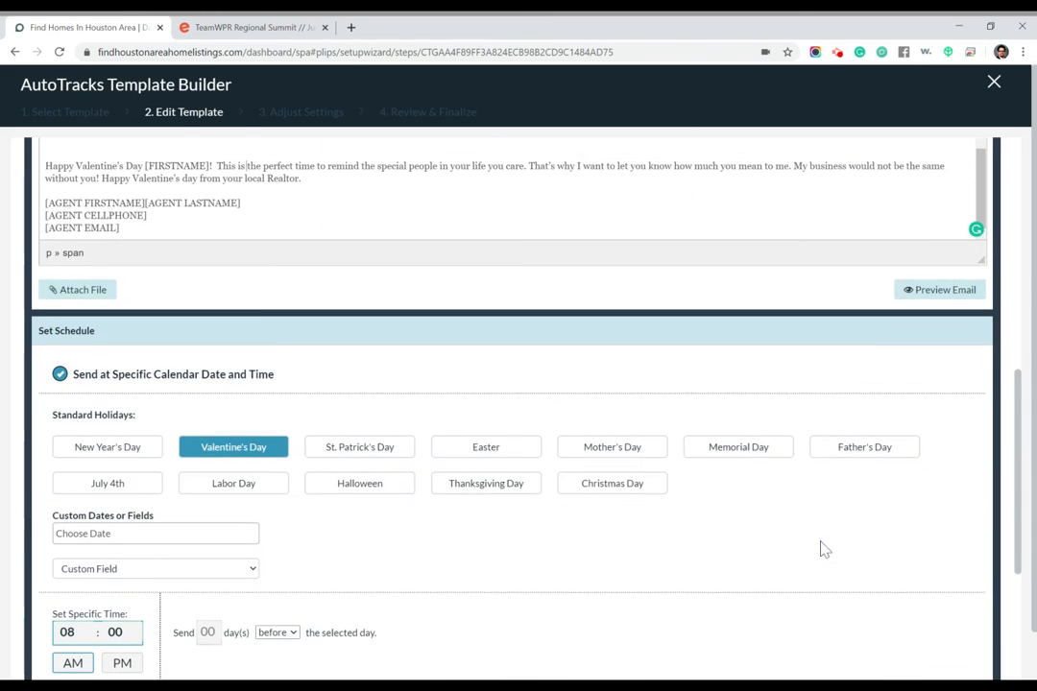
scroll(828, 579, "down", 3)
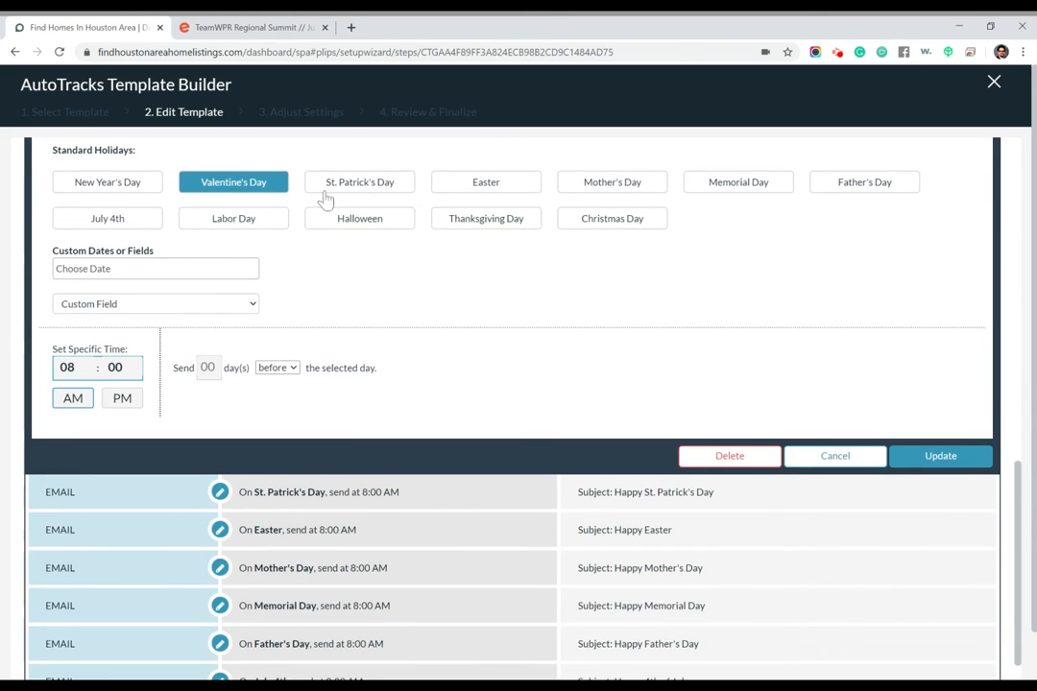
left_click(947, 462)
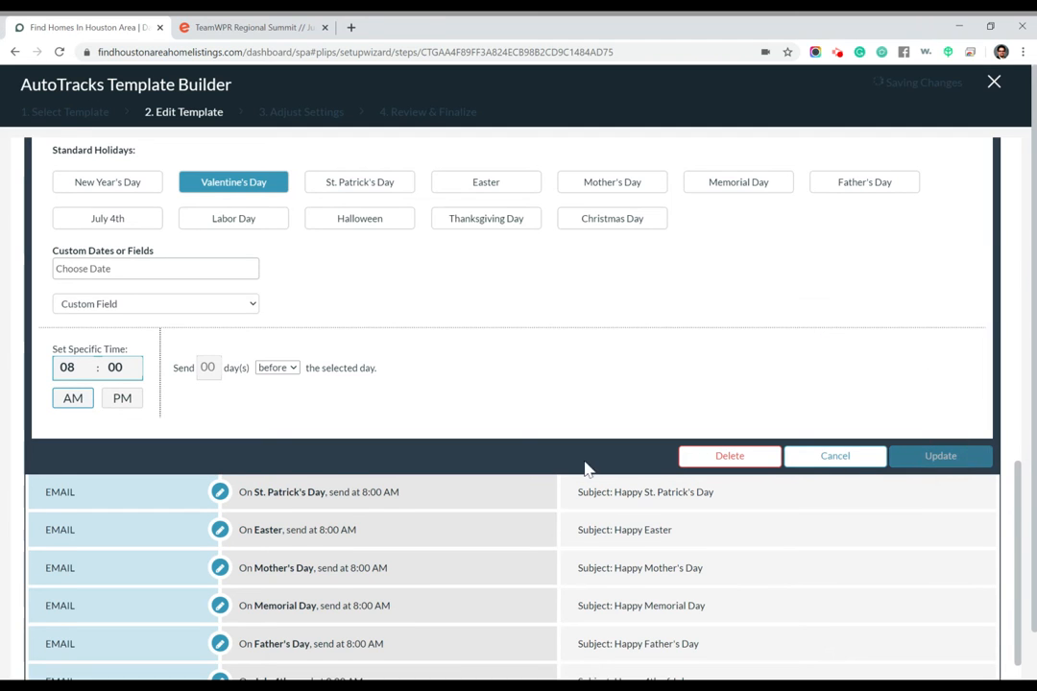
Finish editing the holiday calendar emails and continue to the template's trigger and permission settings
scroll(582, 469, "down", 1)
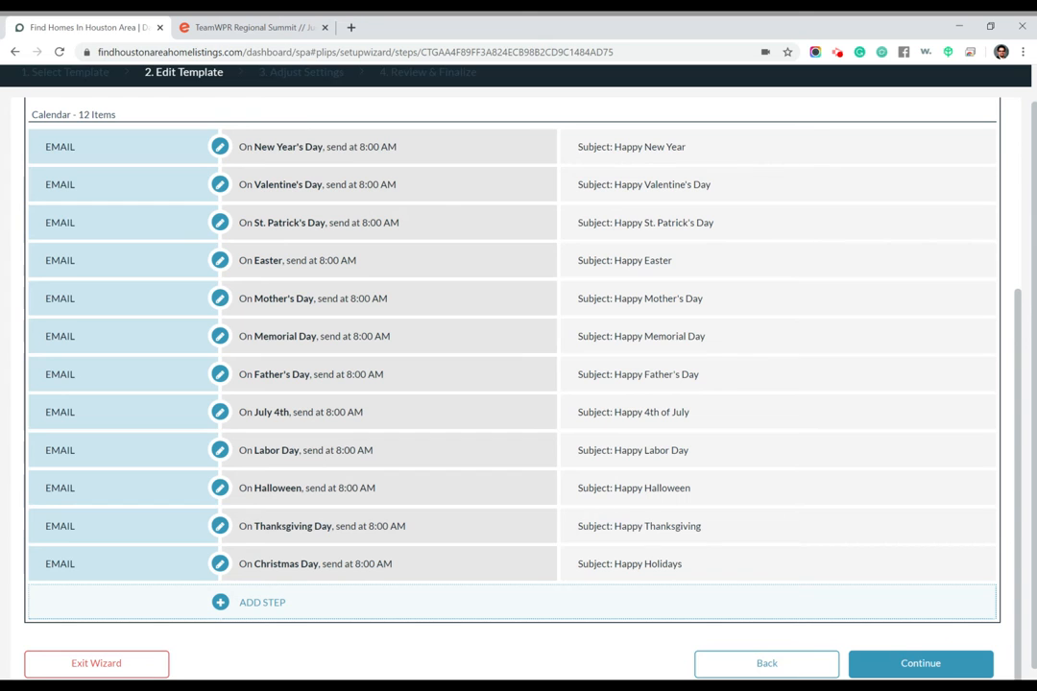
scroll(401, 429, "down", 1)
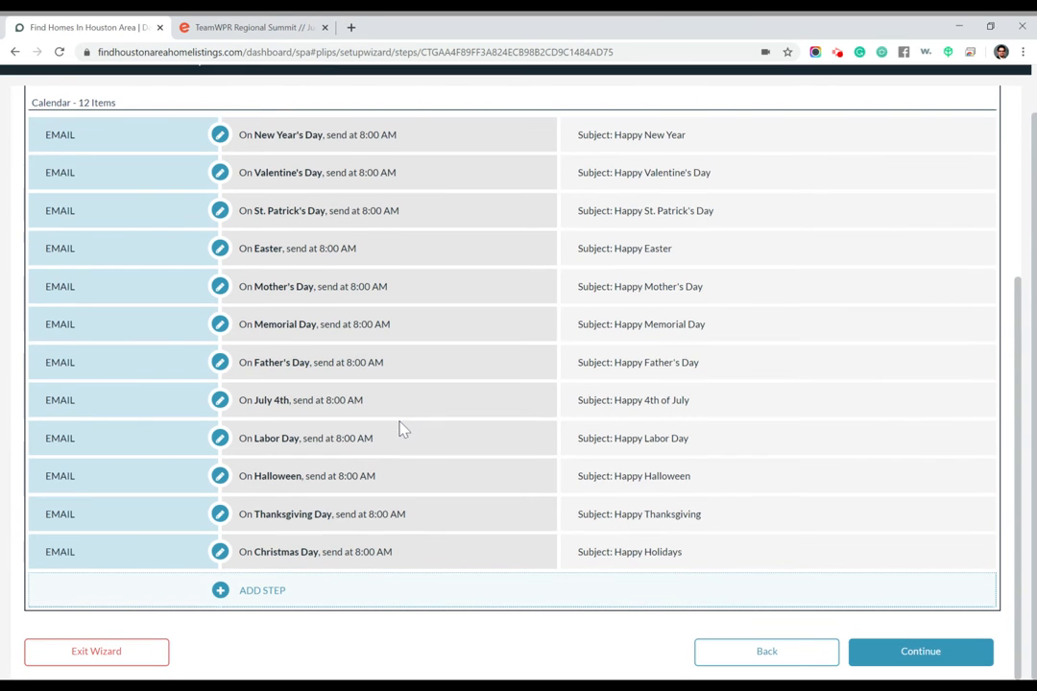
left_click(918, 654)
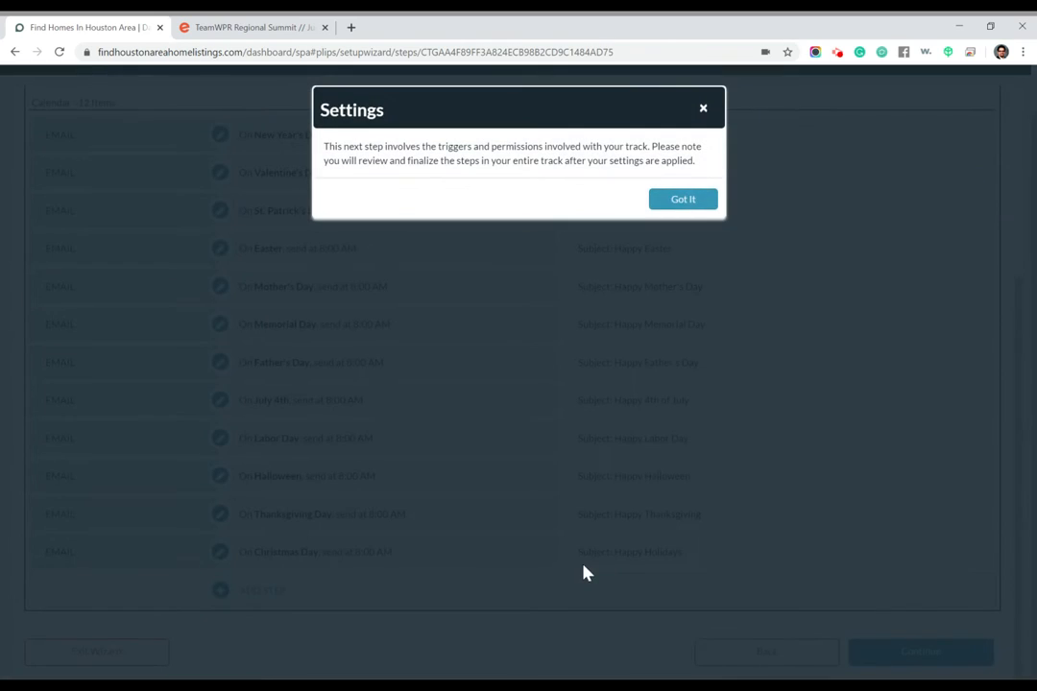
left_click(683, 204)
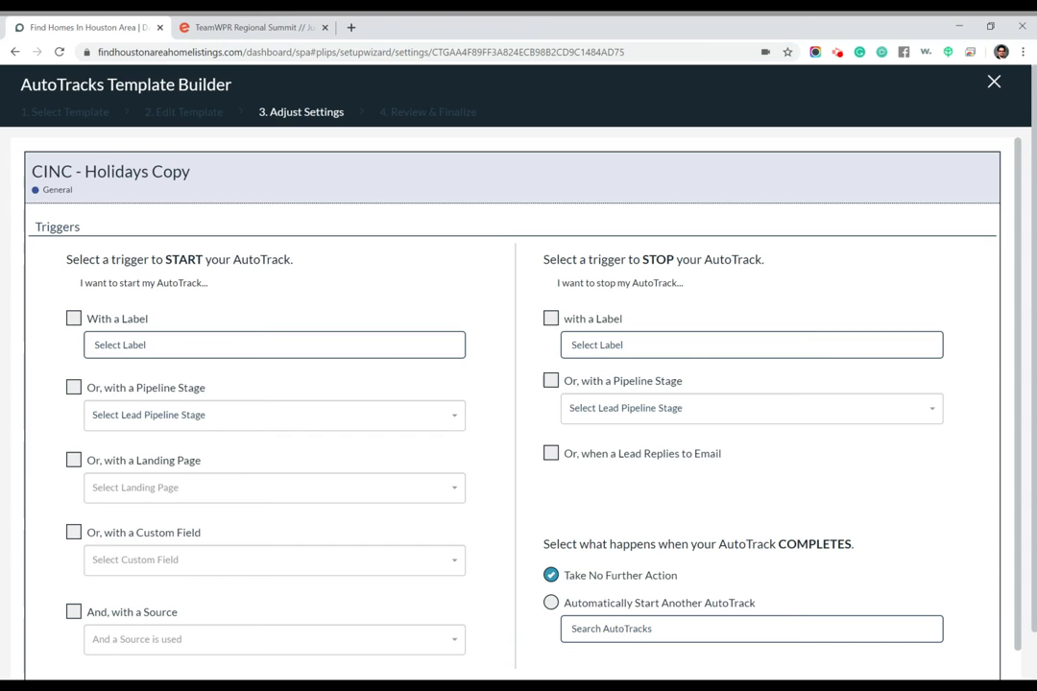
Turn on the label trigger for starting the AutoTrack and open the Uncategorized group of labels
scroll(437, 493, "down", 2)
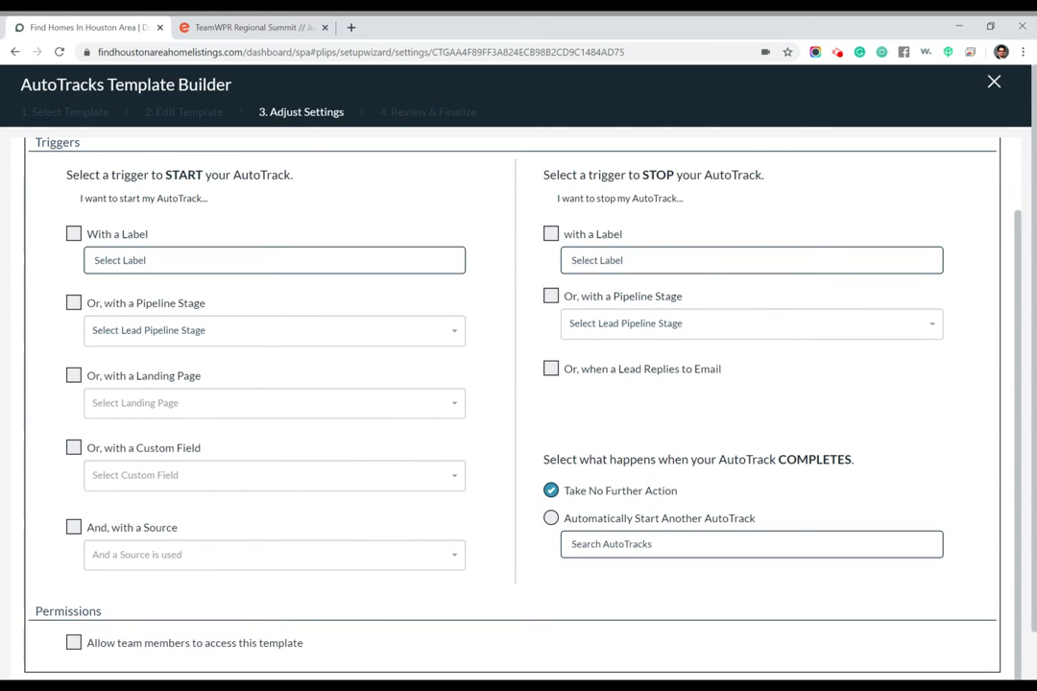
left_click(73, 233)
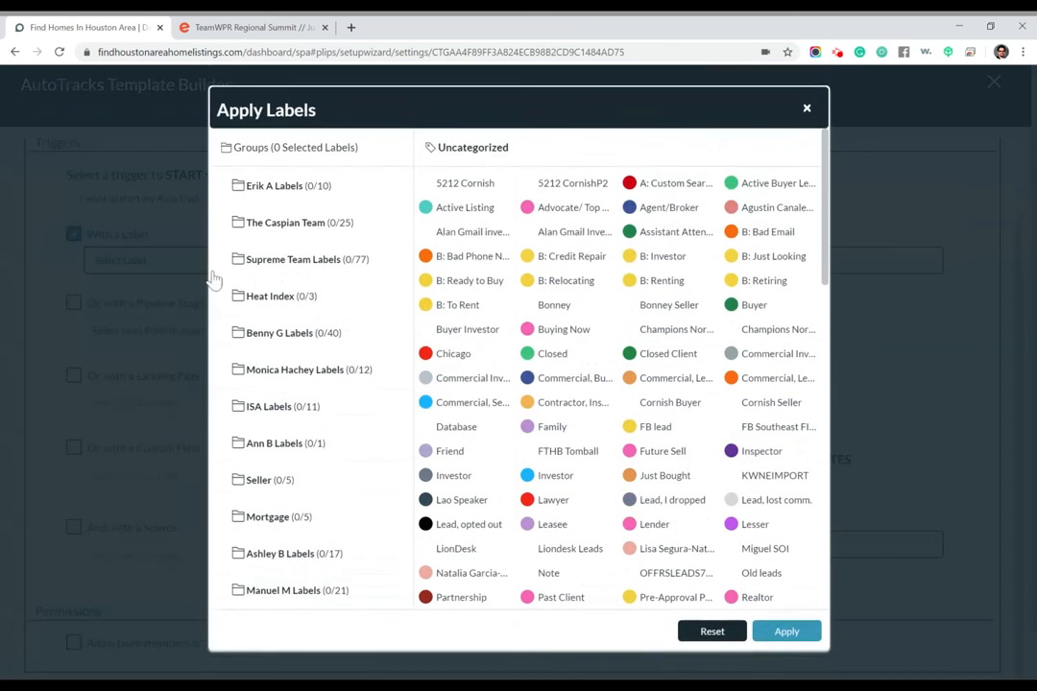
scroll(319, 461, "down", 5)
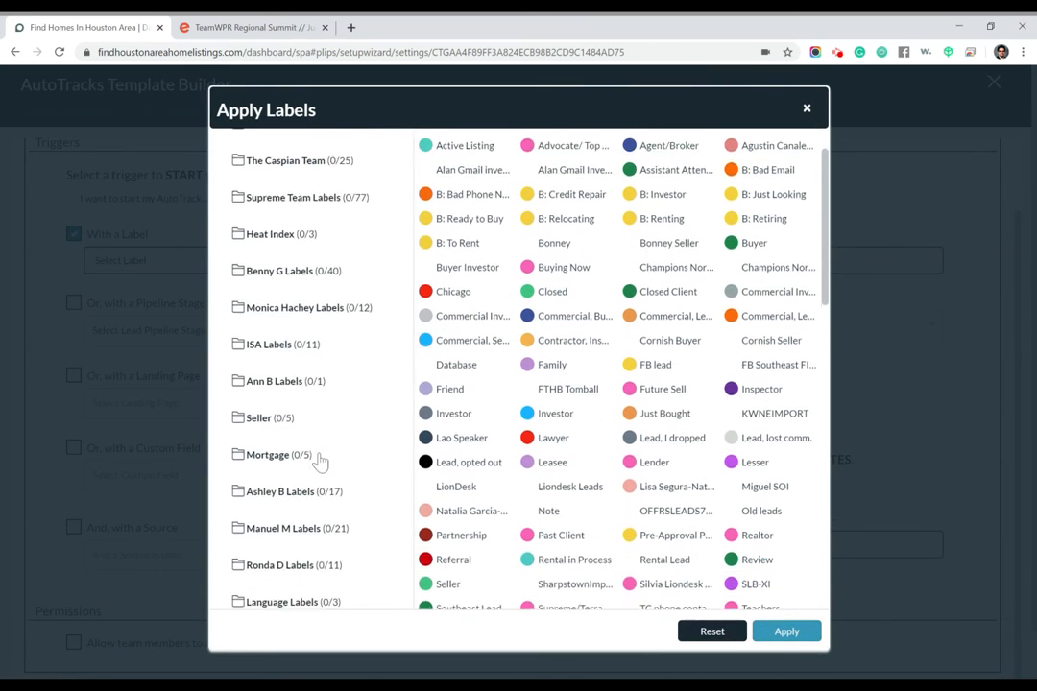
scroll(320, 461, "down", 4)
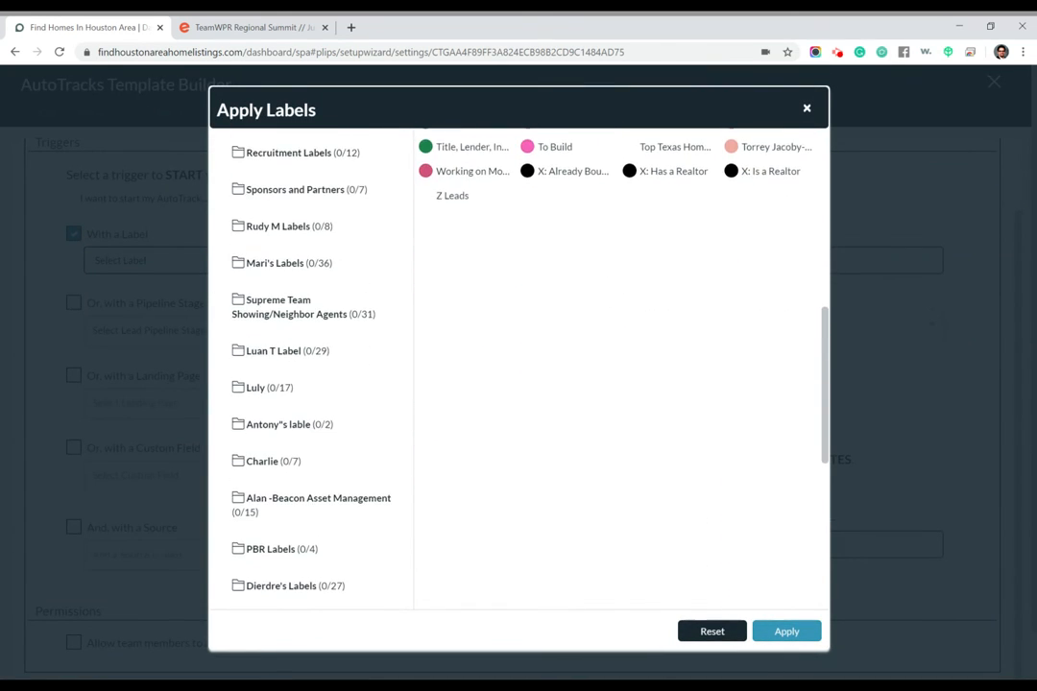
scroll(333, 562, "down", 5)
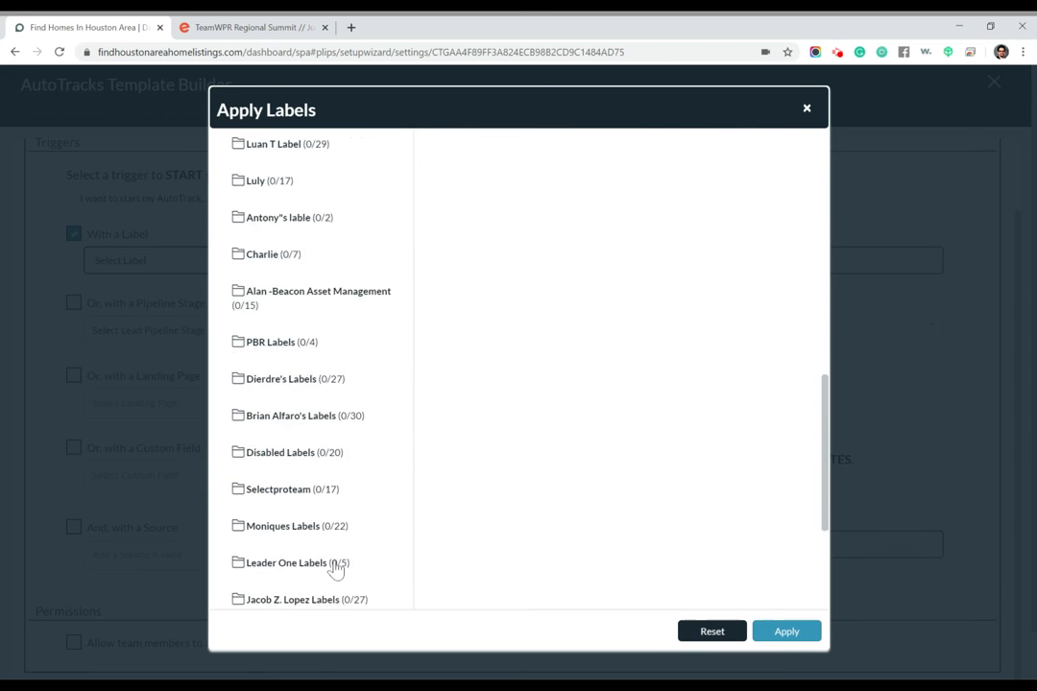
scroll(335, 569, "down", 2)
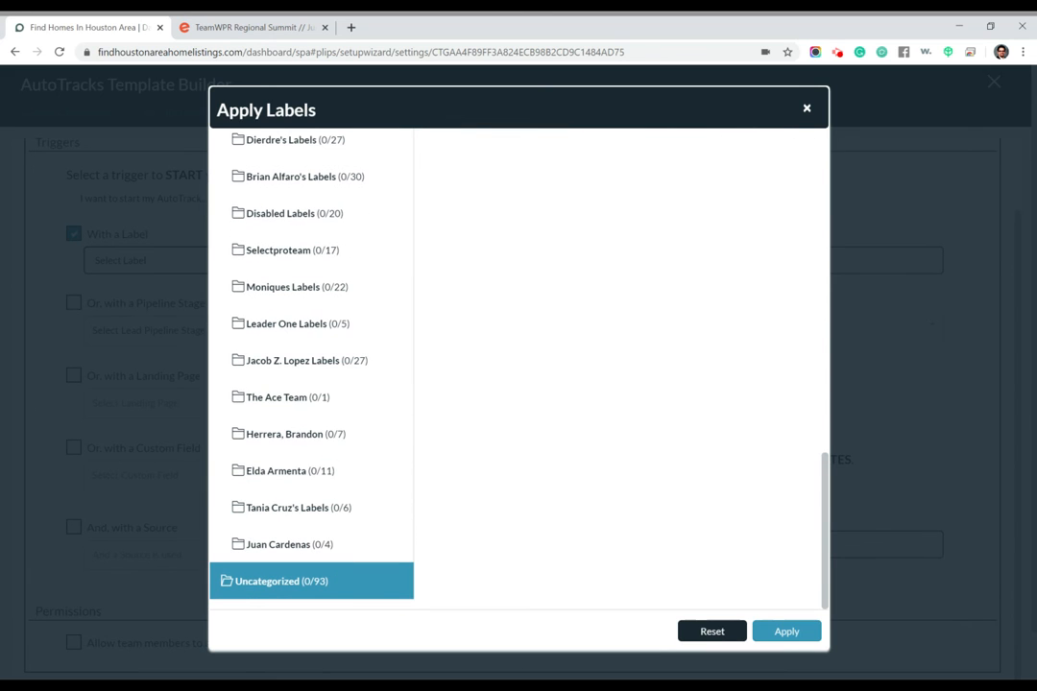
left_click(315, 591)
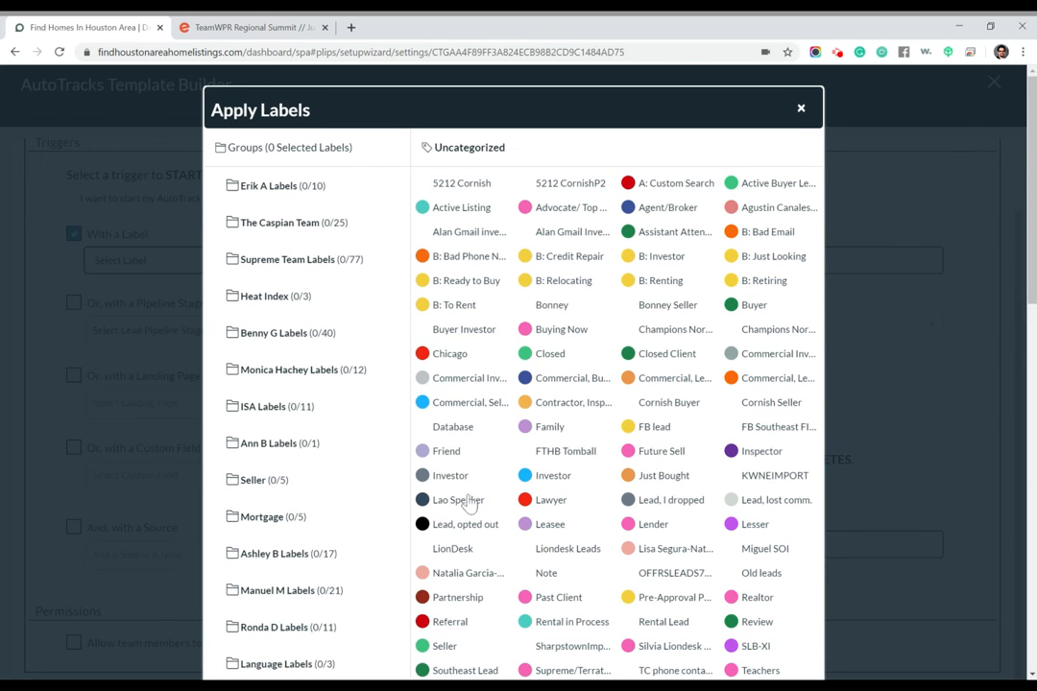
scroll(462, 500, "down", 1)
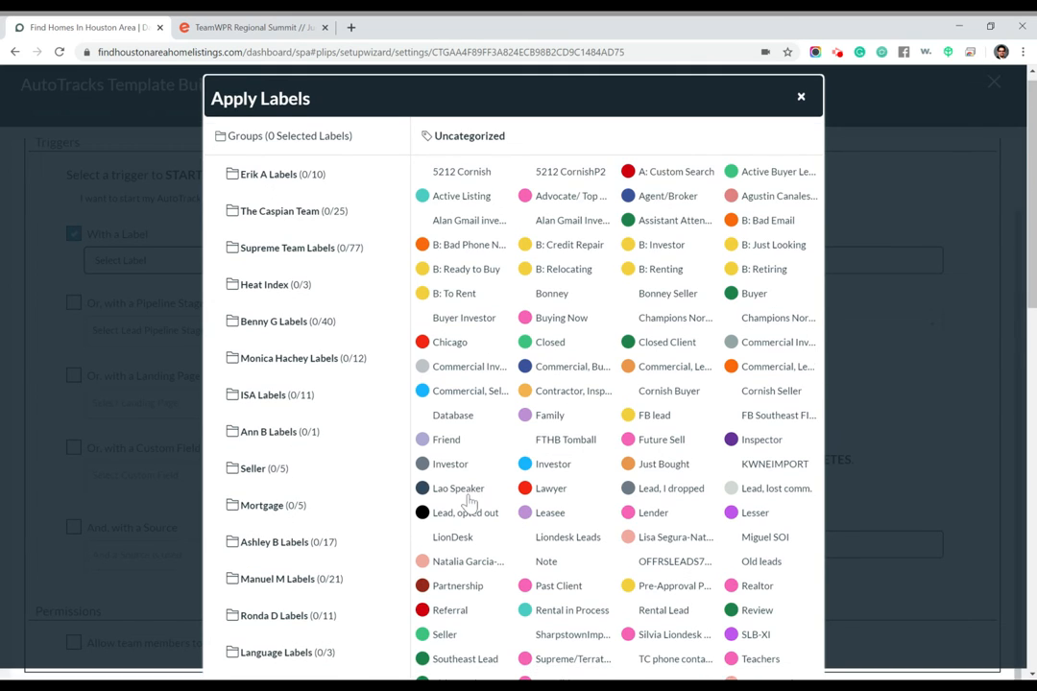
left_click(445, 439)
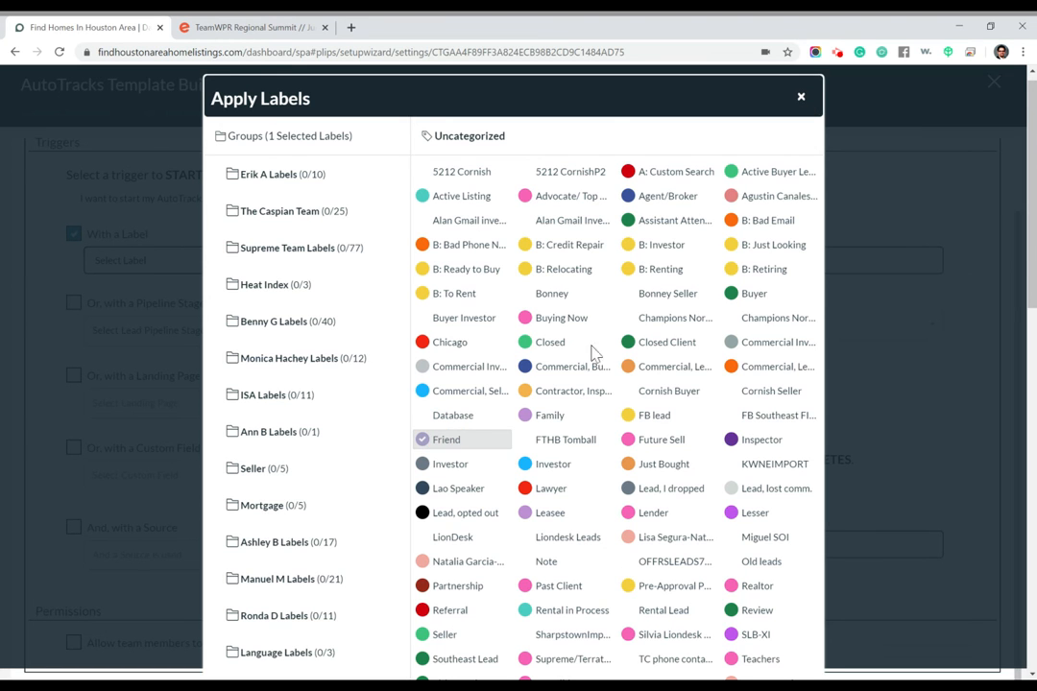
scroll(586, 371, "down", 5)
scroll(587, 369, "up", 4)
scroll(588, 371, "up", 1)
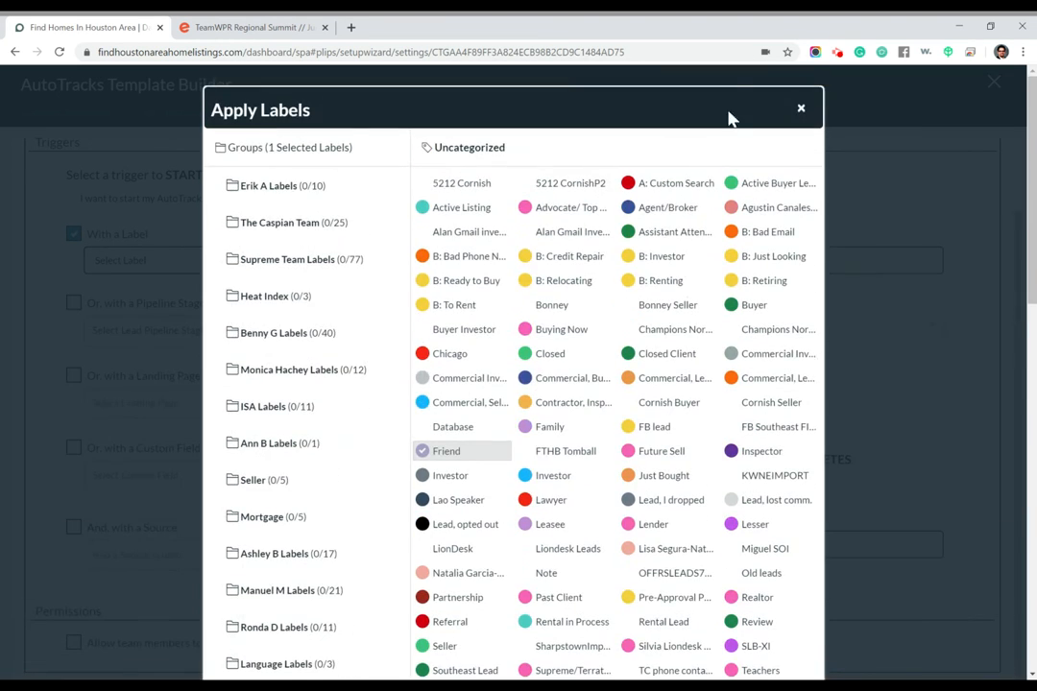
left_click(805, 109)
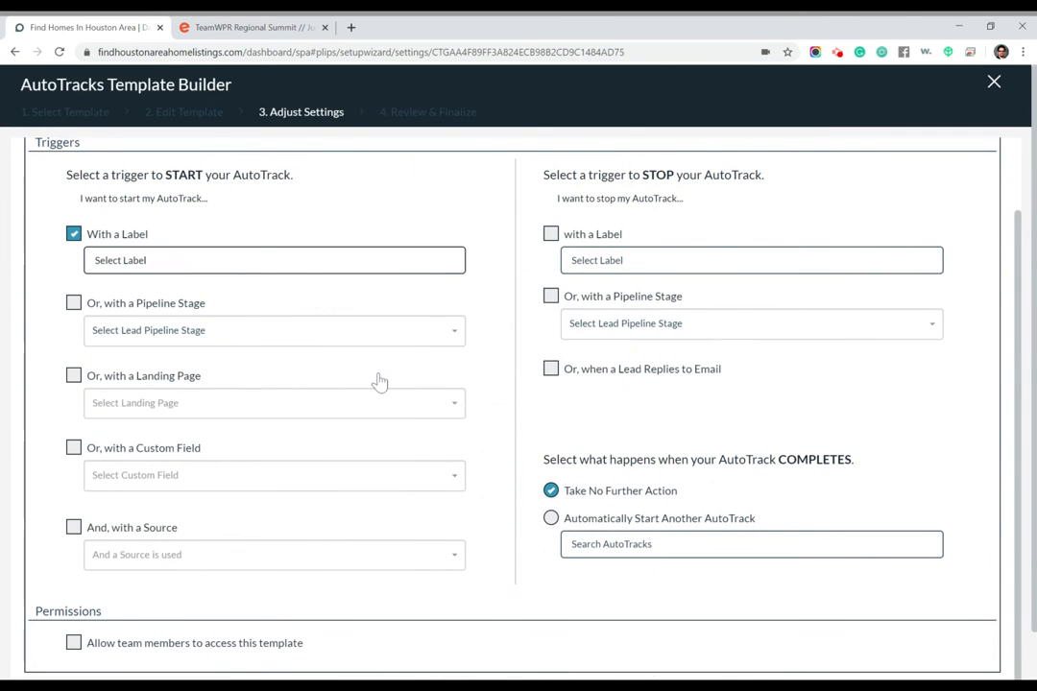
Choose the Friend label from the Uncategorized group and apply it as the AutoTrack's start trigger
left_click(202, 261)
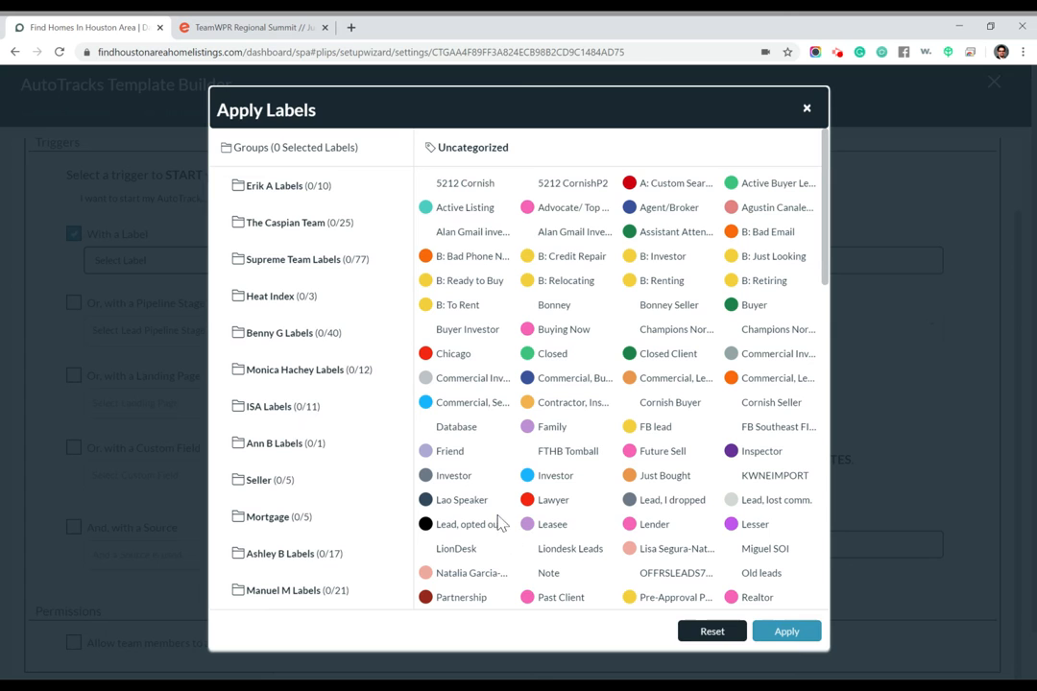
left_click(451, 459)
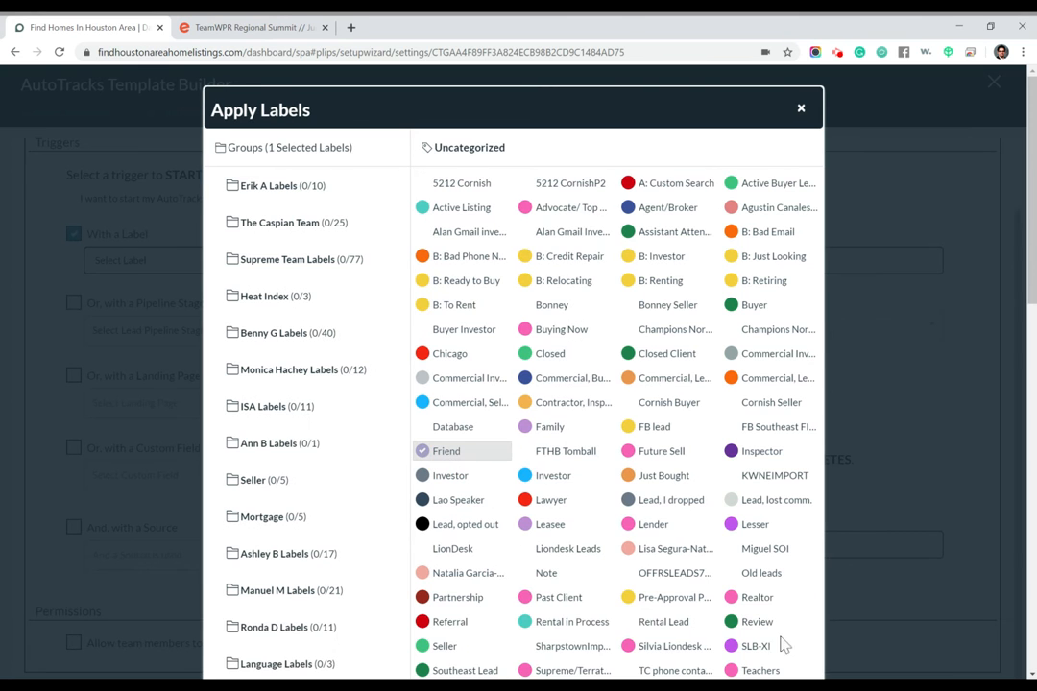
scroll(758, 511, "down", 3)
scroll(776, 520, "down", 7)
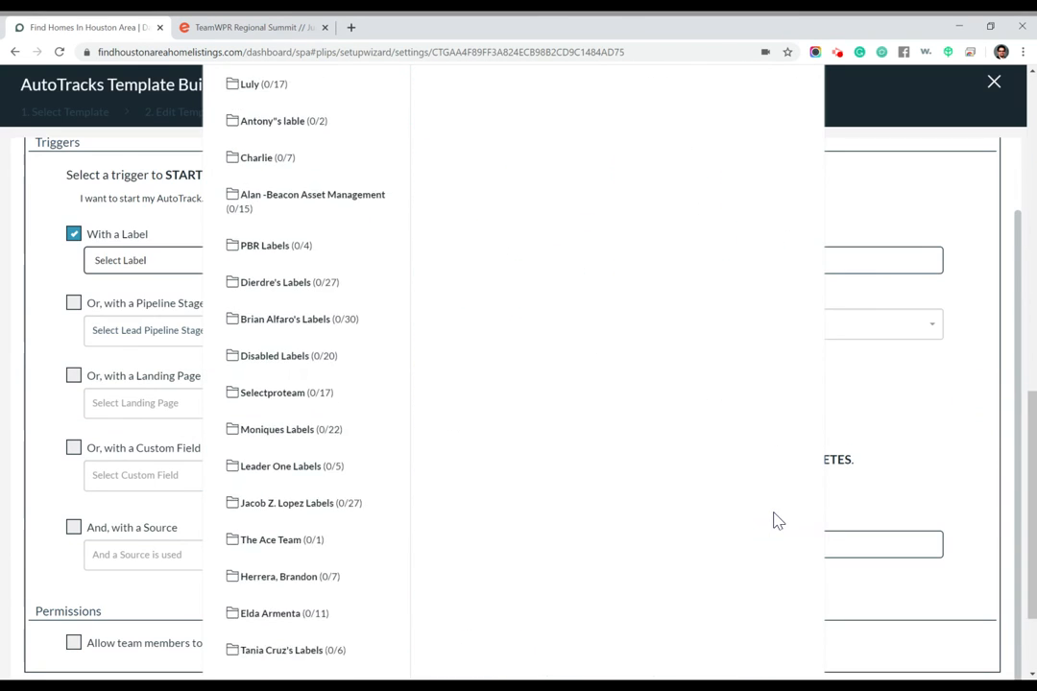
left_click(783, 641)
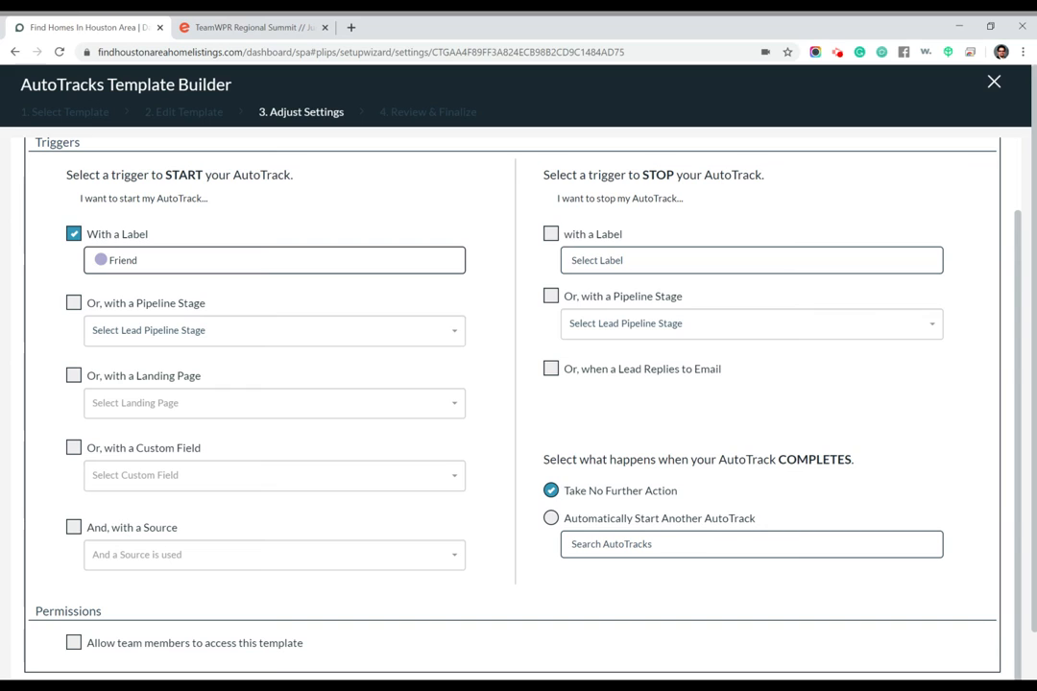
Save the trigger and permission settings and continue to the template's final review
scroll(750, 440, "down", 1)
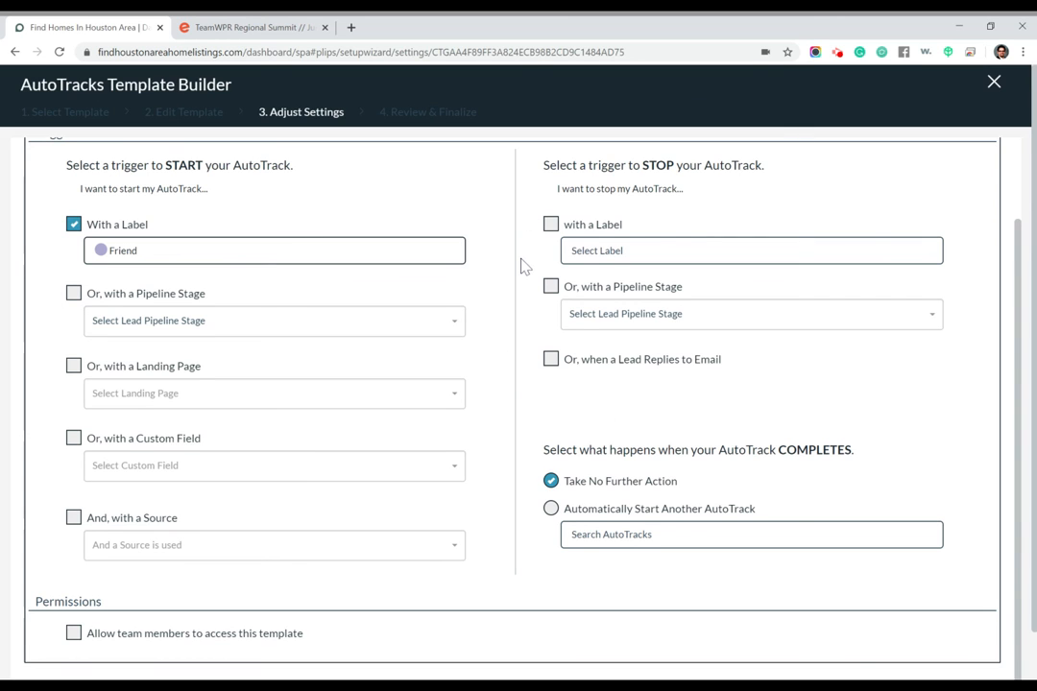
scroll(338, 570, "down", 1)
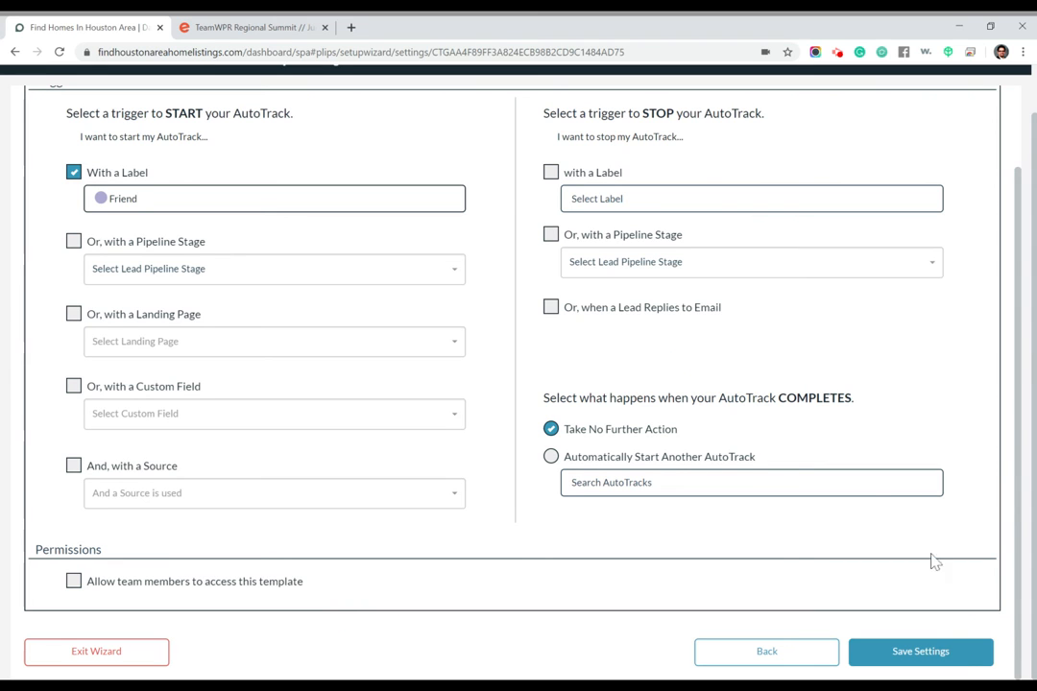
left_click(931, 638)
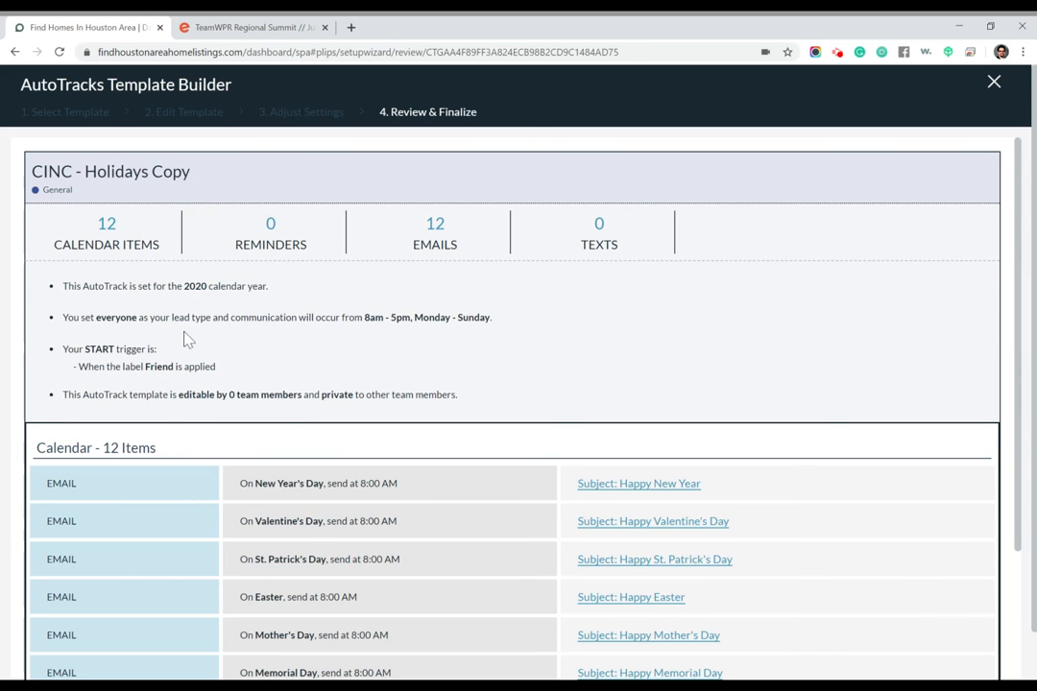
Review the start trigger and the holiday email calendar, and preview the Happy New Year email
scroll(400, 412, "down", 1)
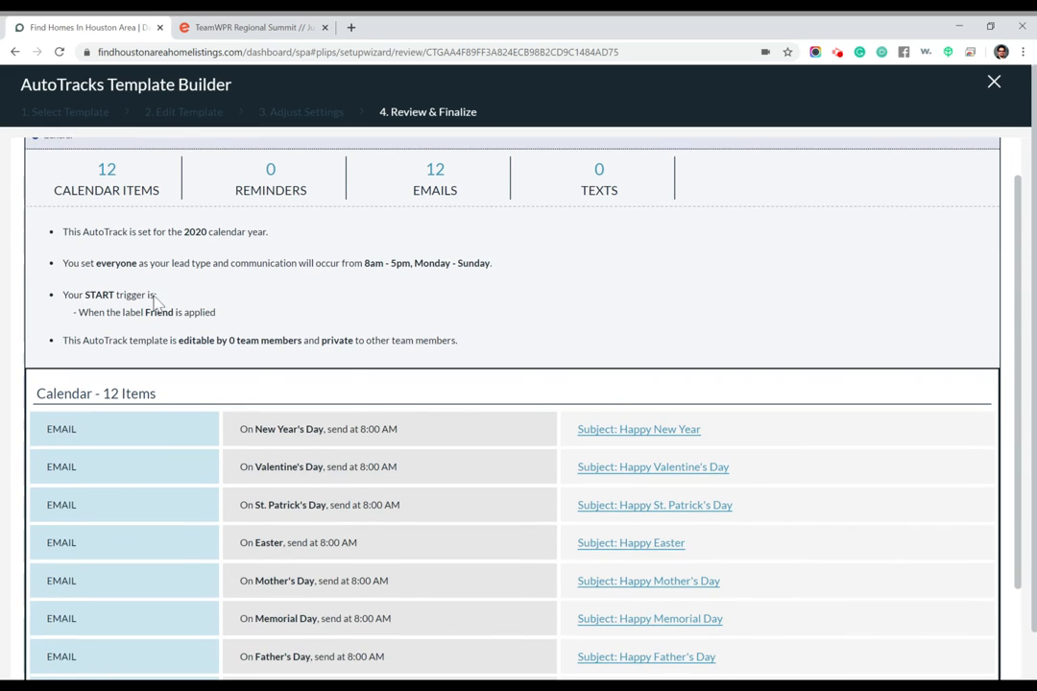
scroll(341, 366, "down", 1)
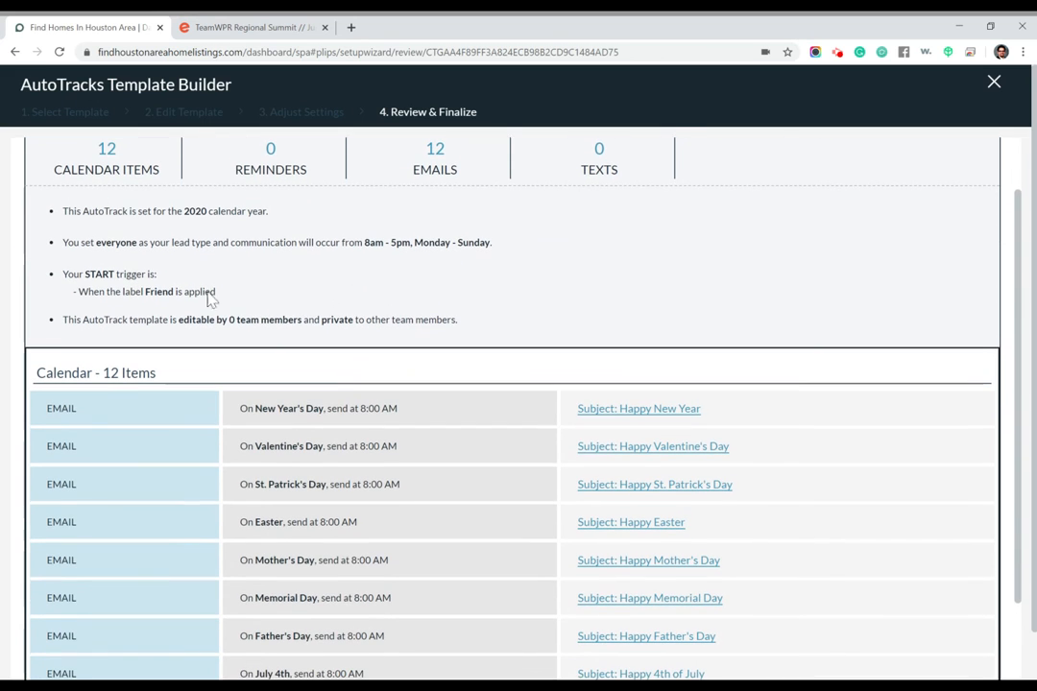
left_click_drag(219, 292, 144, 290)
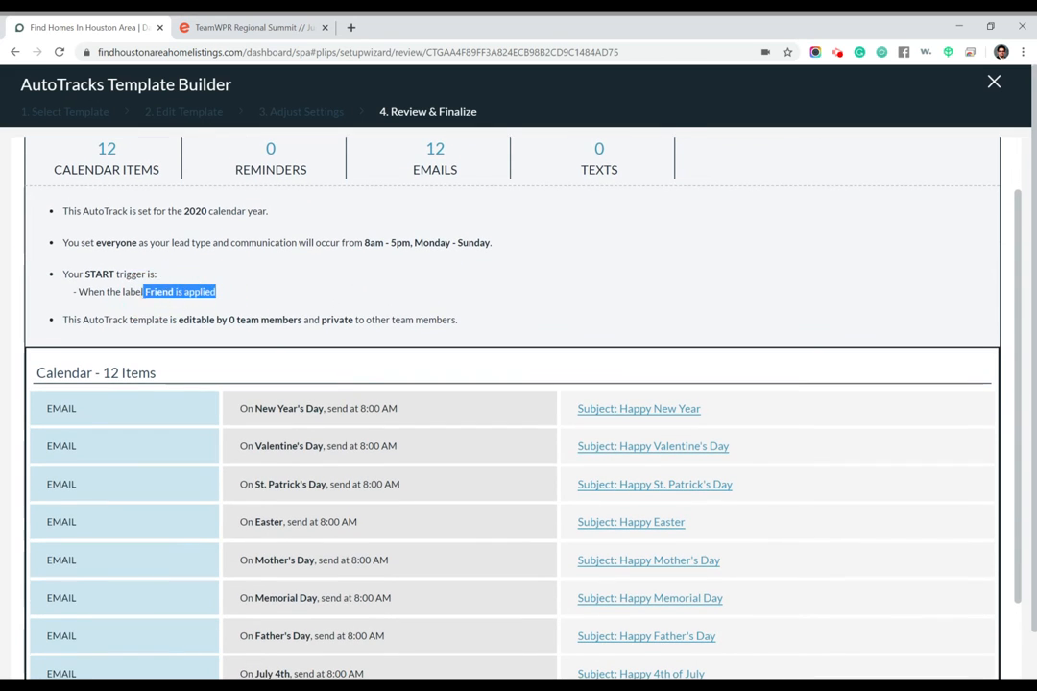
scroll(357, 375, "down", 1)
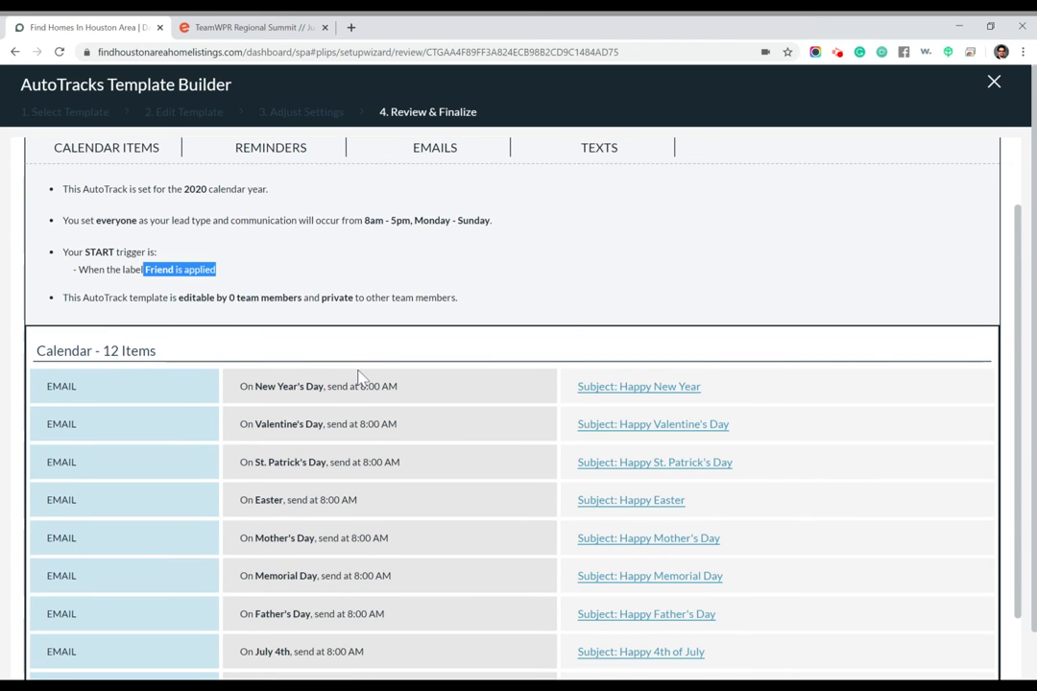
scroll(359, 377, "down", 3)
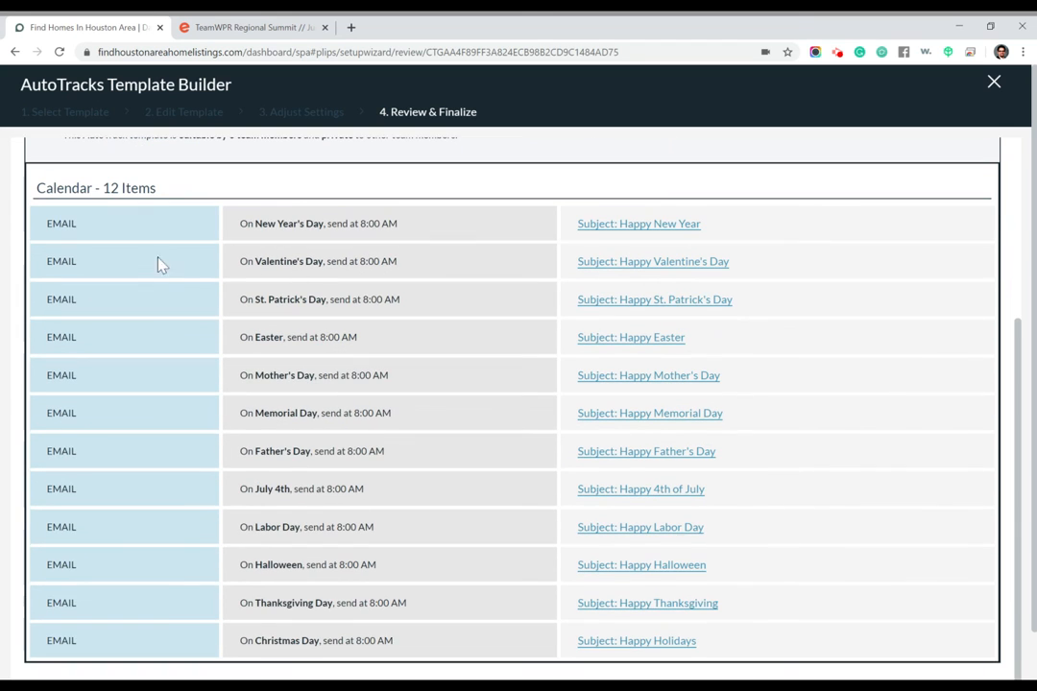
left_click(641, 226)
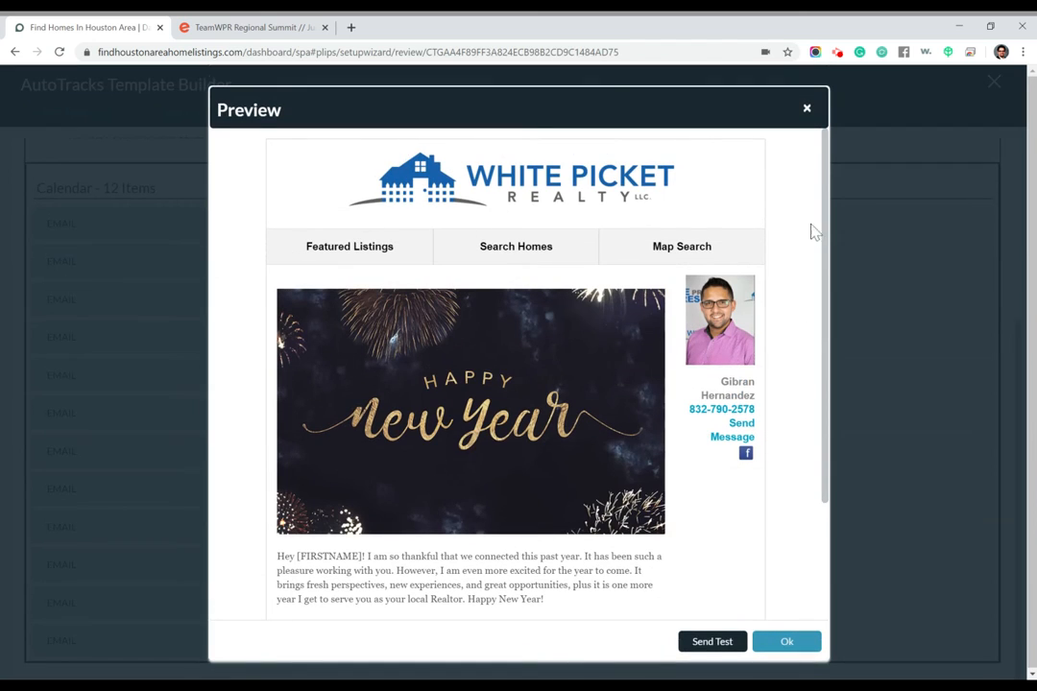
left_click(806, 108)
Save the finished CINC - Holidays Copy template and publish it as an AutoTrack
scroll(570, 415, "down", 1)
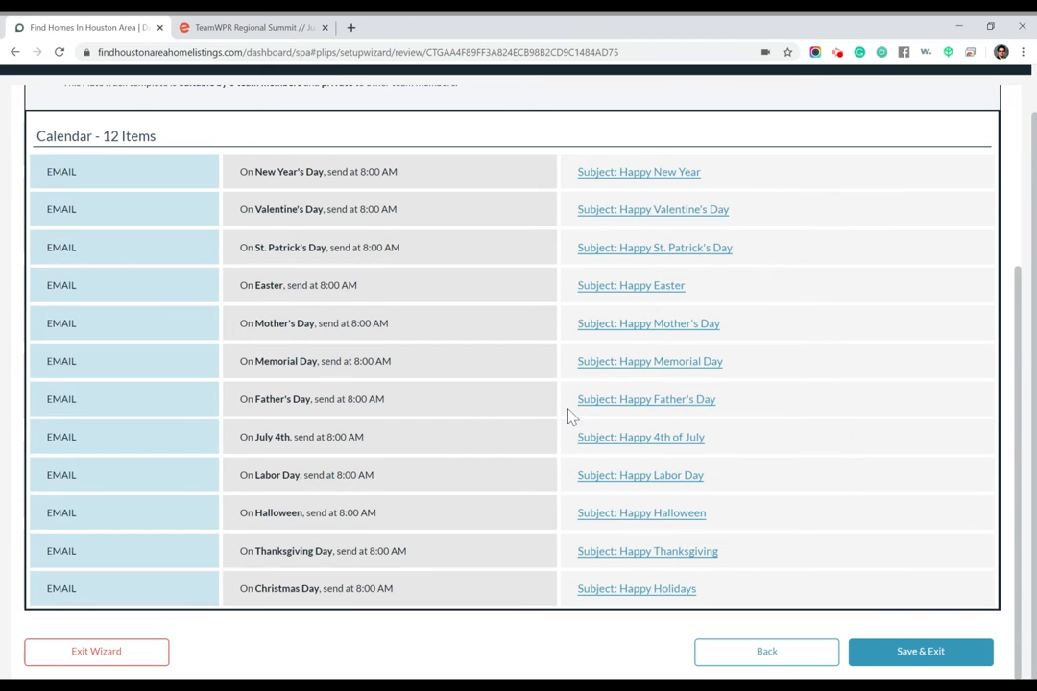
left_click(907, 655)
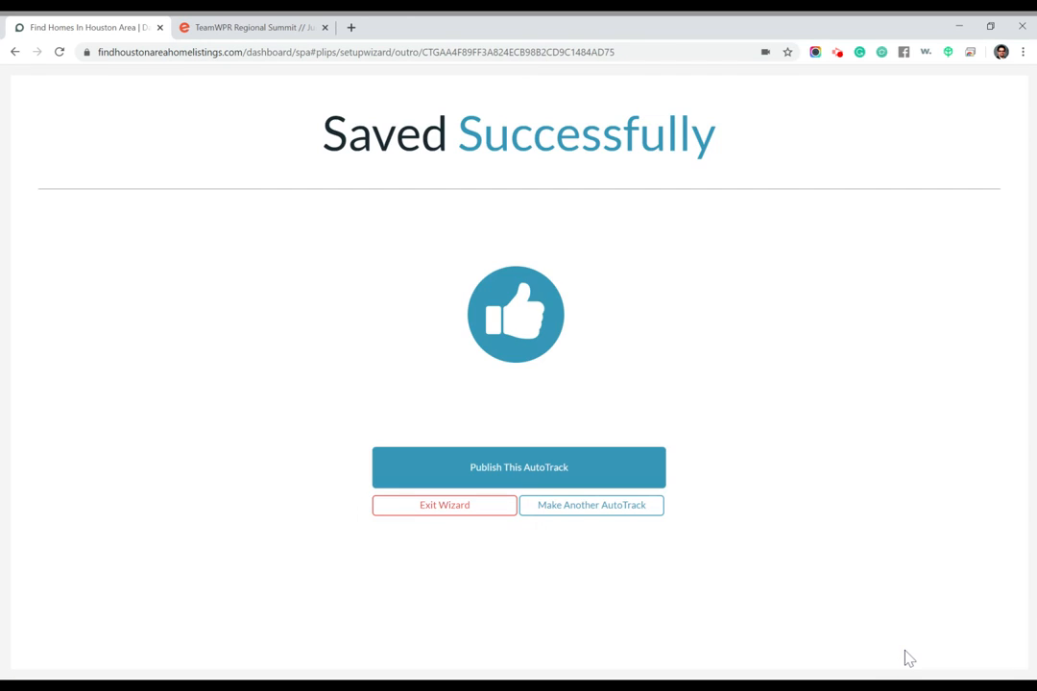
left_click(587, 480)
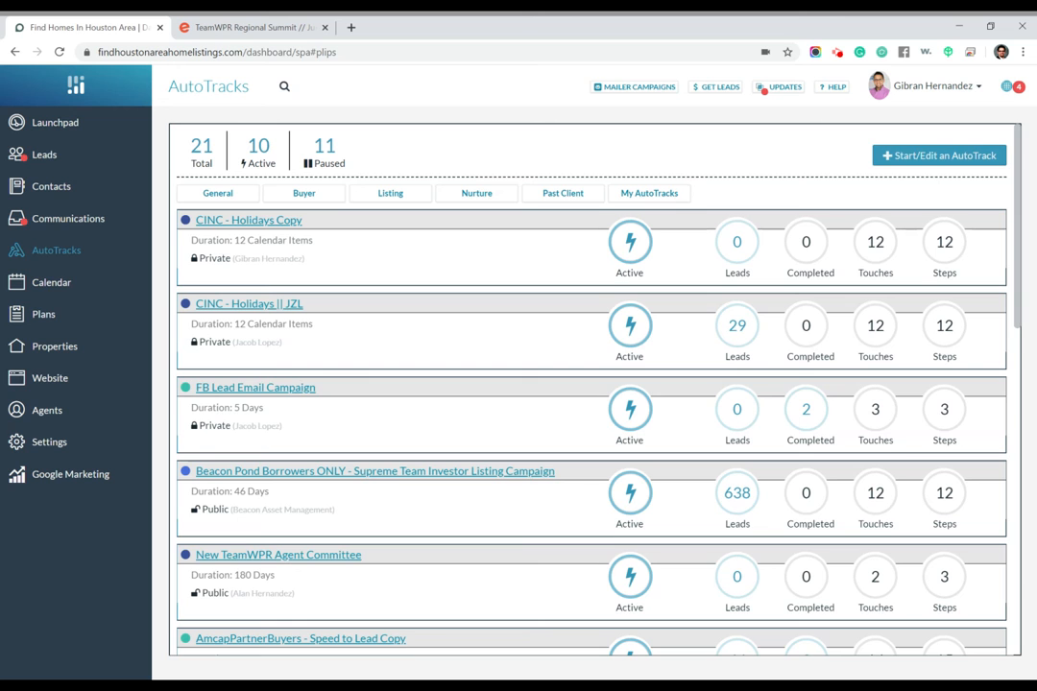
Open the review of the CINC - Holidays Copy AutoTrack, examine its settings and calendar emails, and close it
left_click(284, 224)
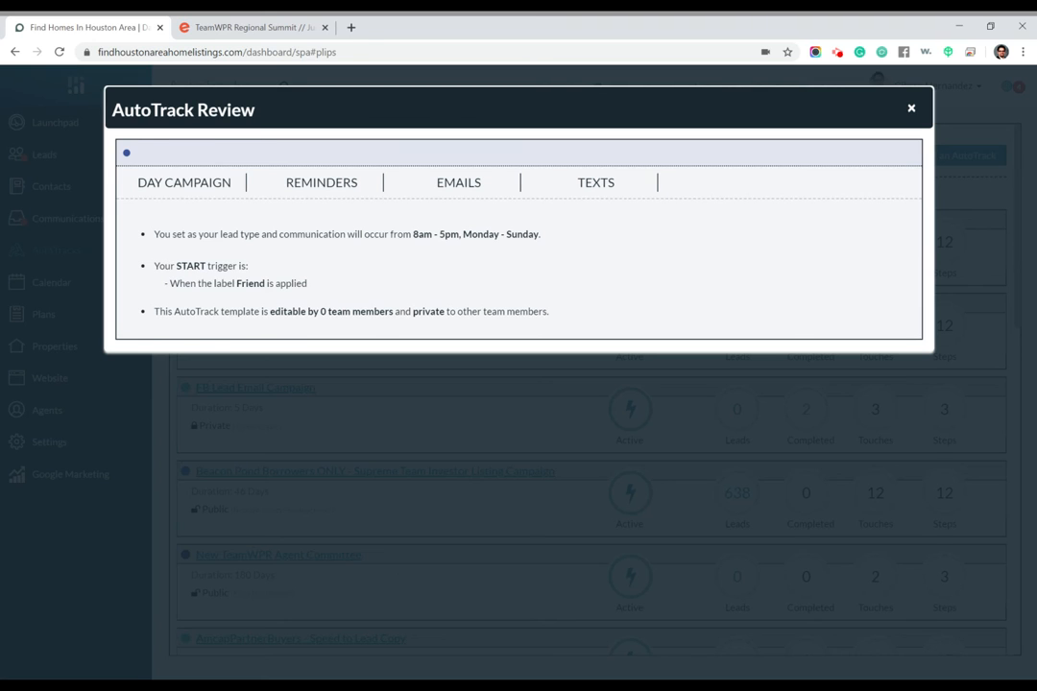
scroll(615, 344, "down", 4)
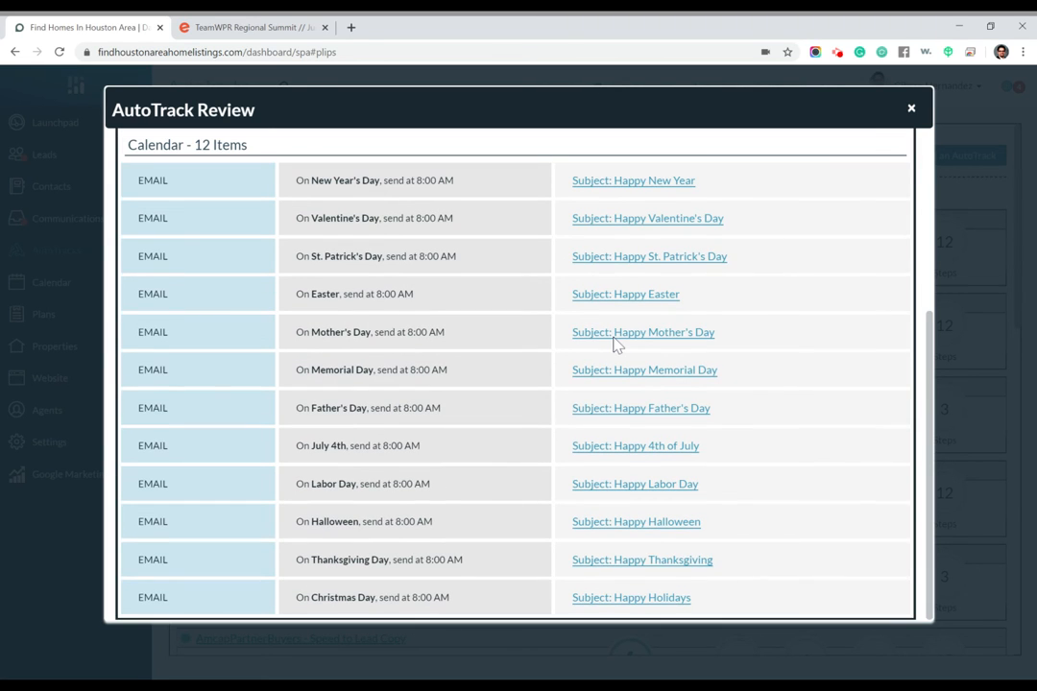
scroll(776, 422, "up", 3)
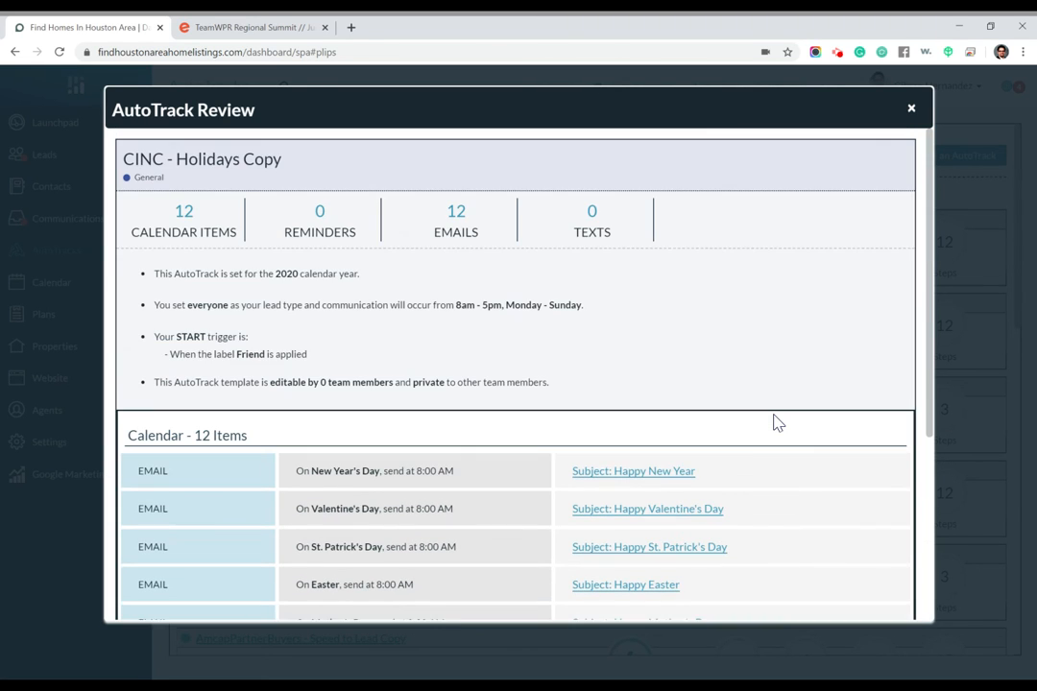
left_click(913, 110)
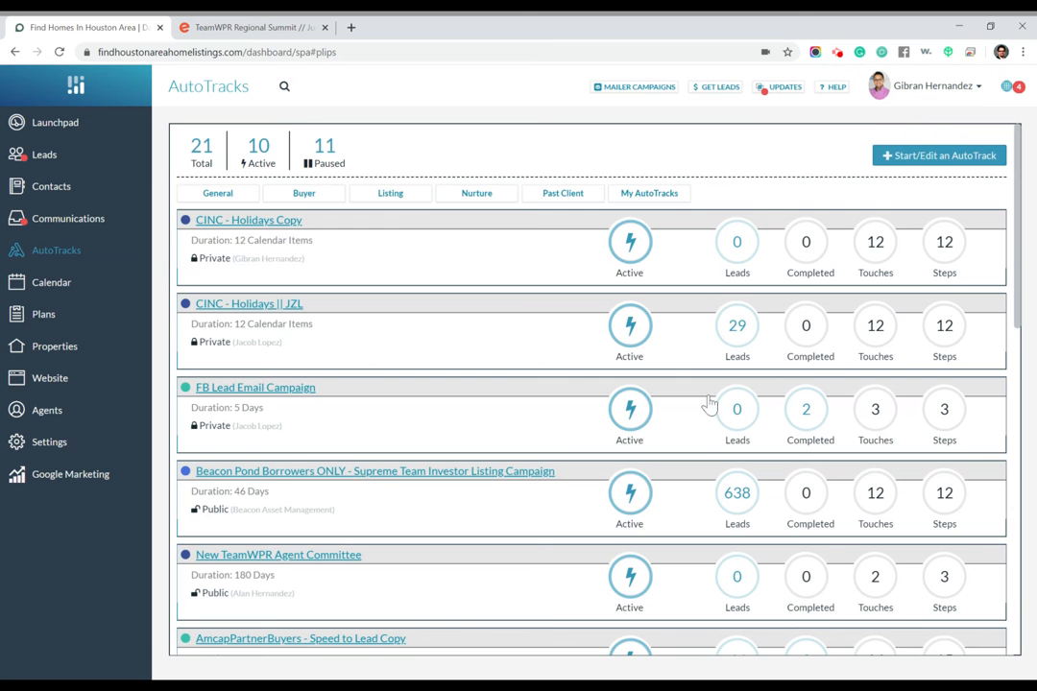
Pause the CINC - Holidays Copy AutoTrack and delete it
left_click(626, 257)
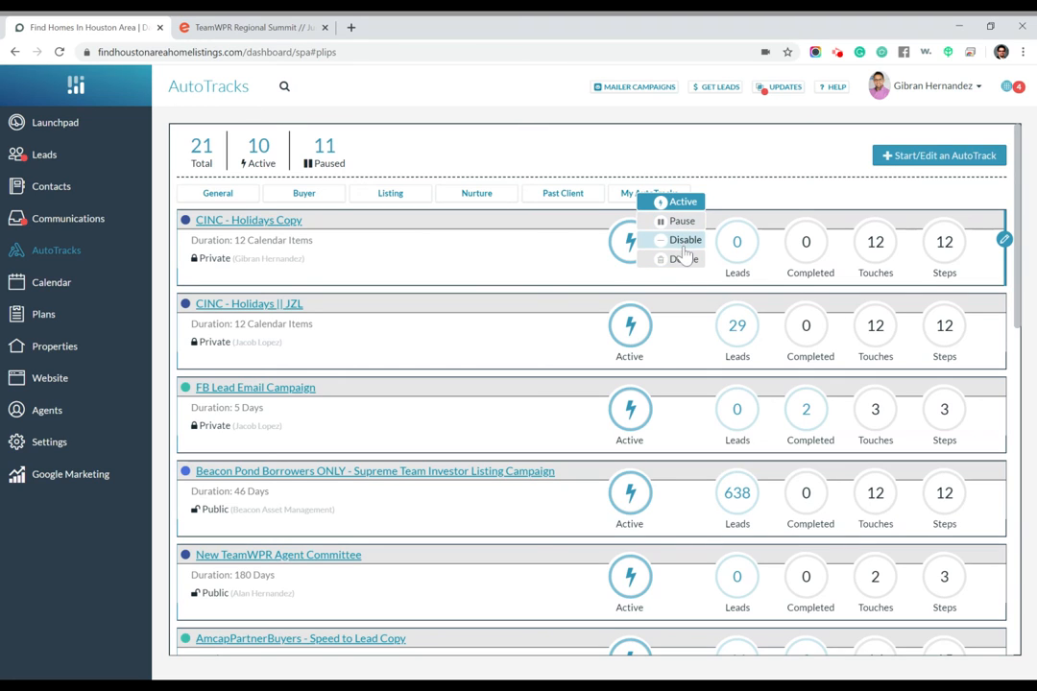
left_click(674, 222)
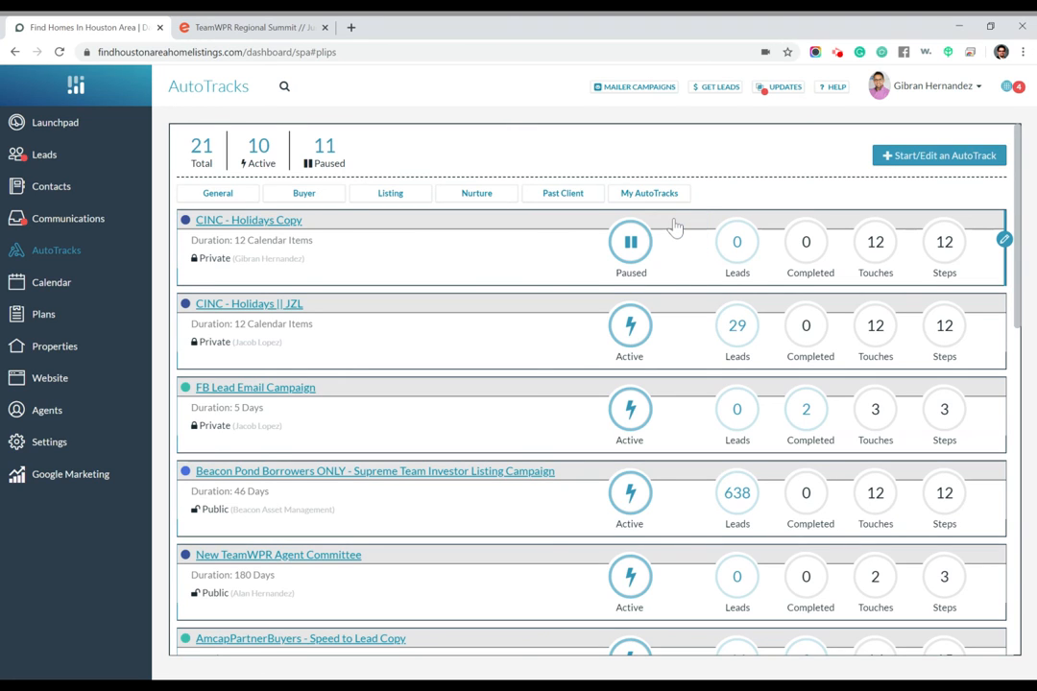
left_click(636, 244)
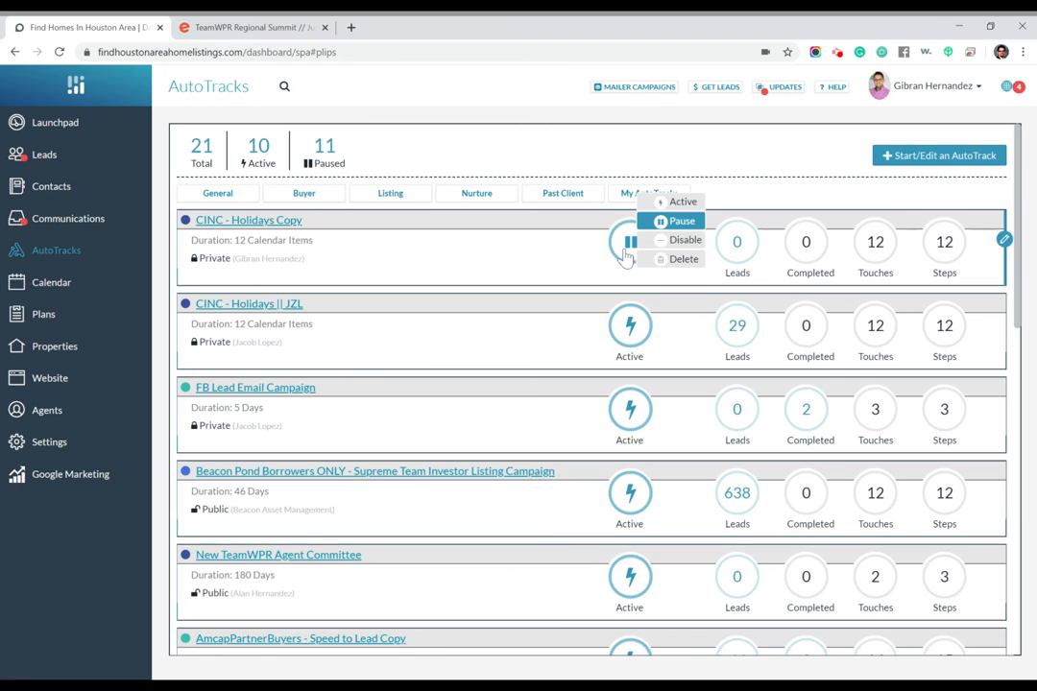
left_click(683, 261)
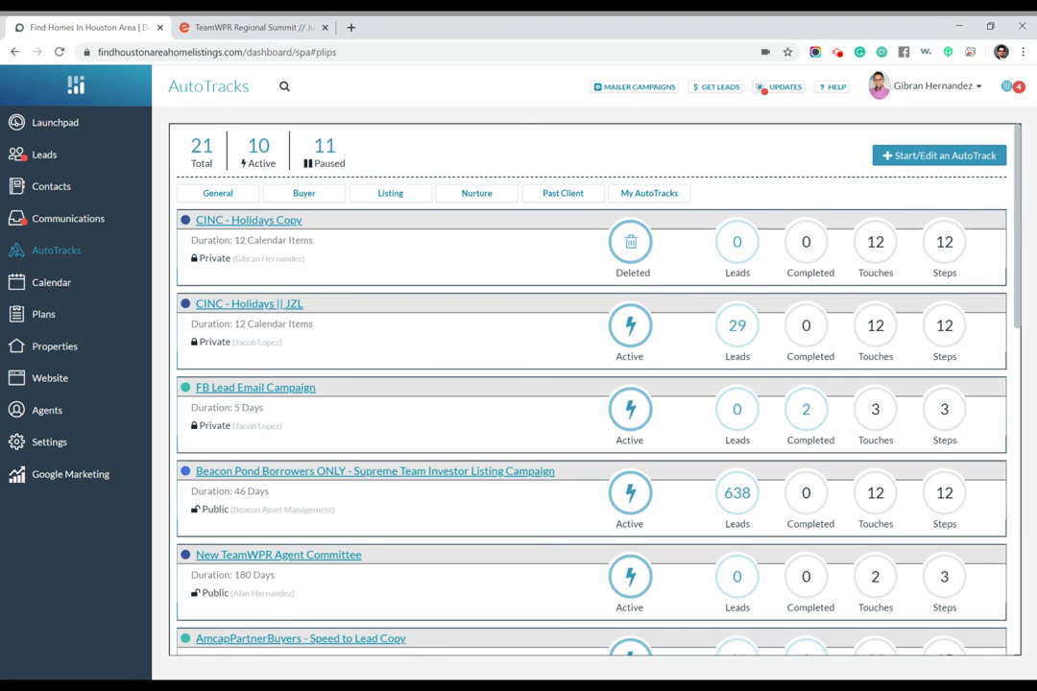
Look through the full list of AutoTracks and their statuses
scroll(803, 240, "down", 12)
scroll(591, 389, "down", 5)
scroll(591, 389, "up", 1)
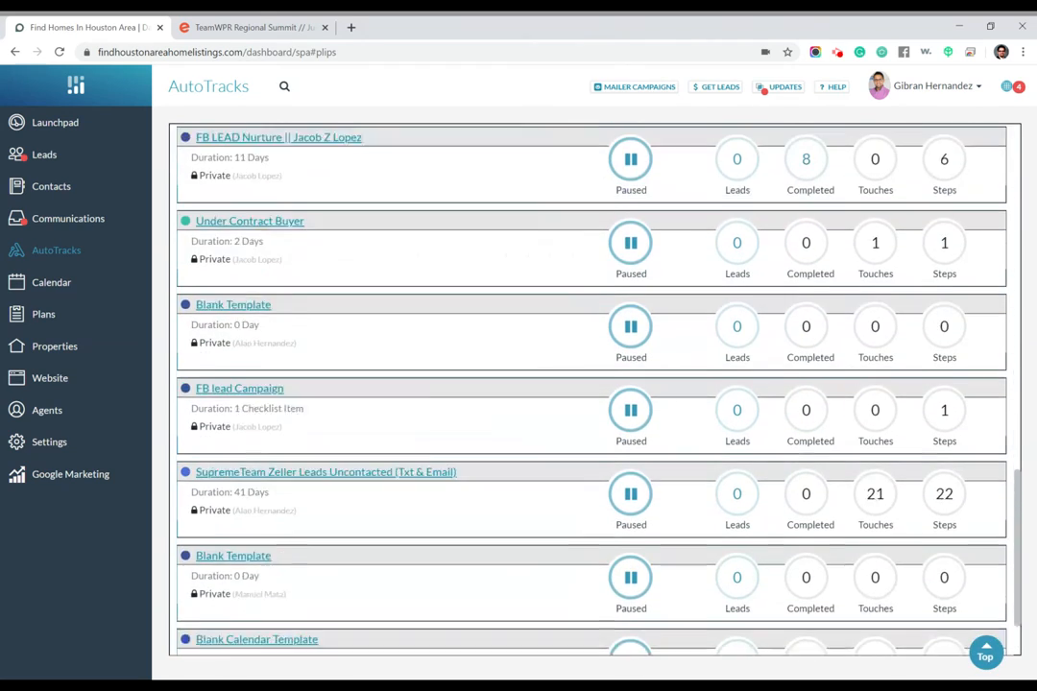
scroll(591, 389, "down", 2)
scroll(592, 389, "up", 7)
scroll(592, 389, "up", 8)
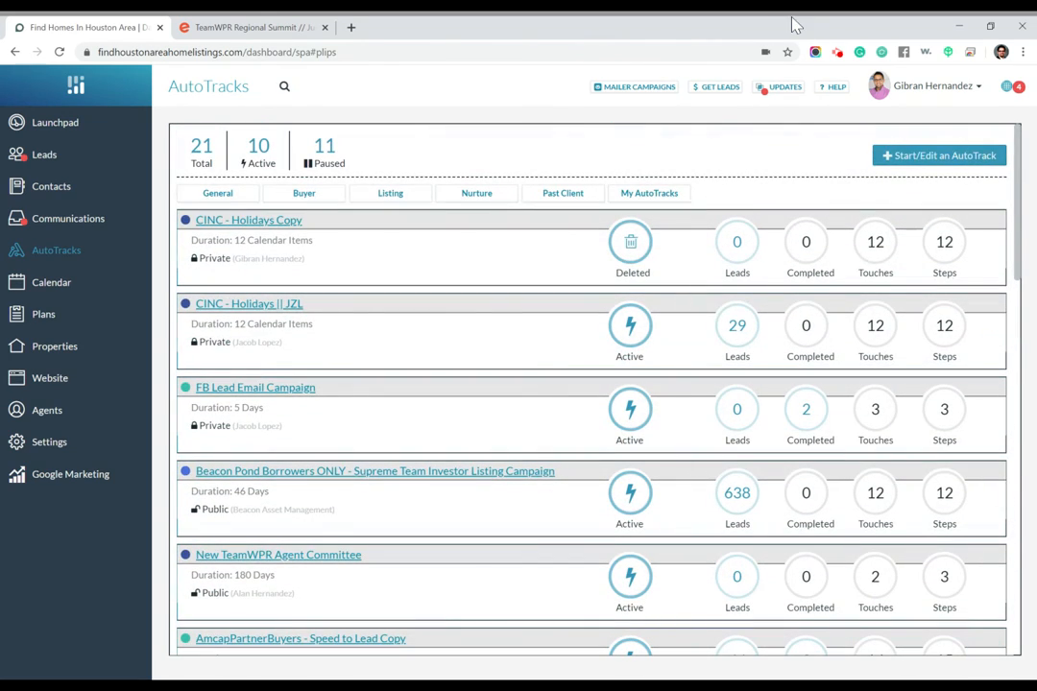
Change the status of the deleted CINC - Holidays Copy AutoTrack to disabled
left_click(639, 243)
left_click(669, 260)
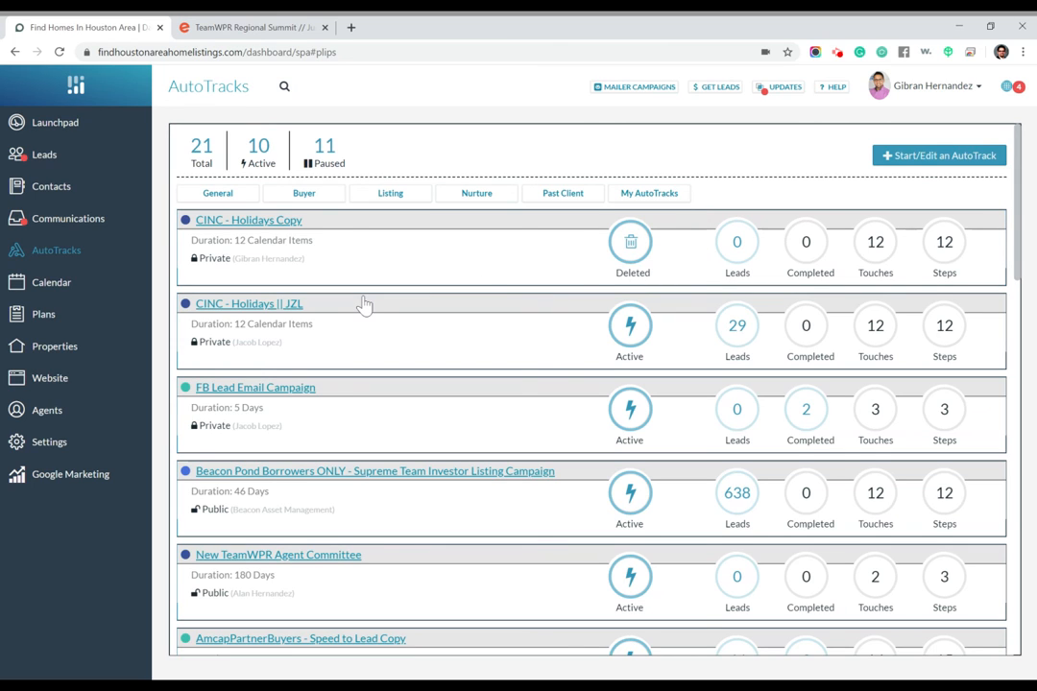
left_click(632, 243)
left_click(685, 243)
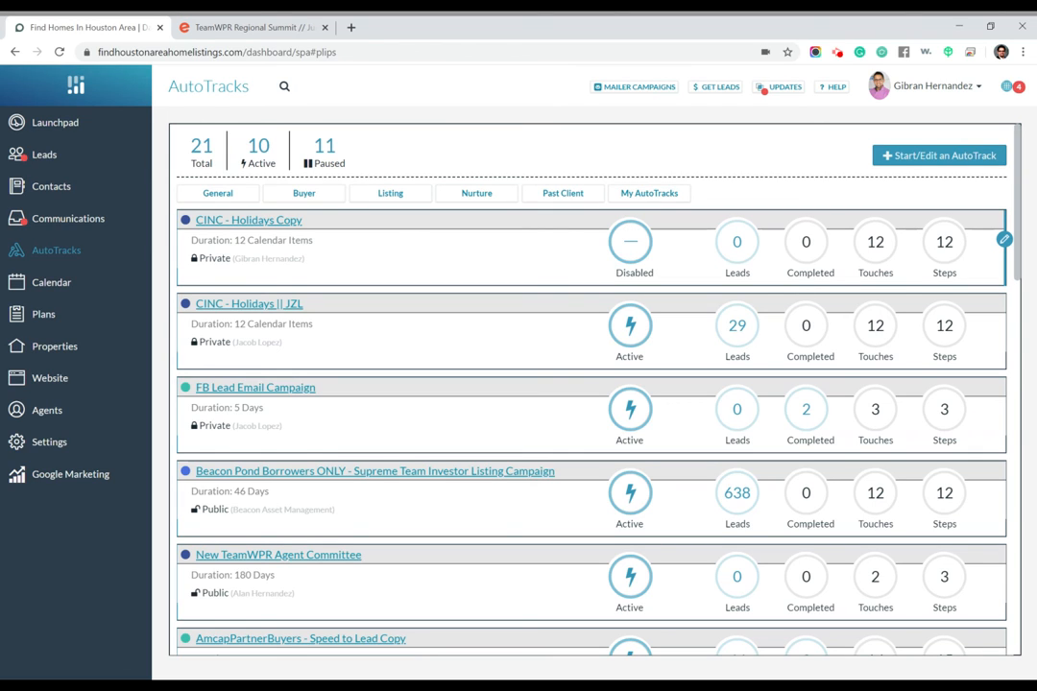
Switch the disabled CINC - Holidays Copy AutoTrack to paused
left_click(635, 233)
left_click(663, 224)
left_click(644, 238)
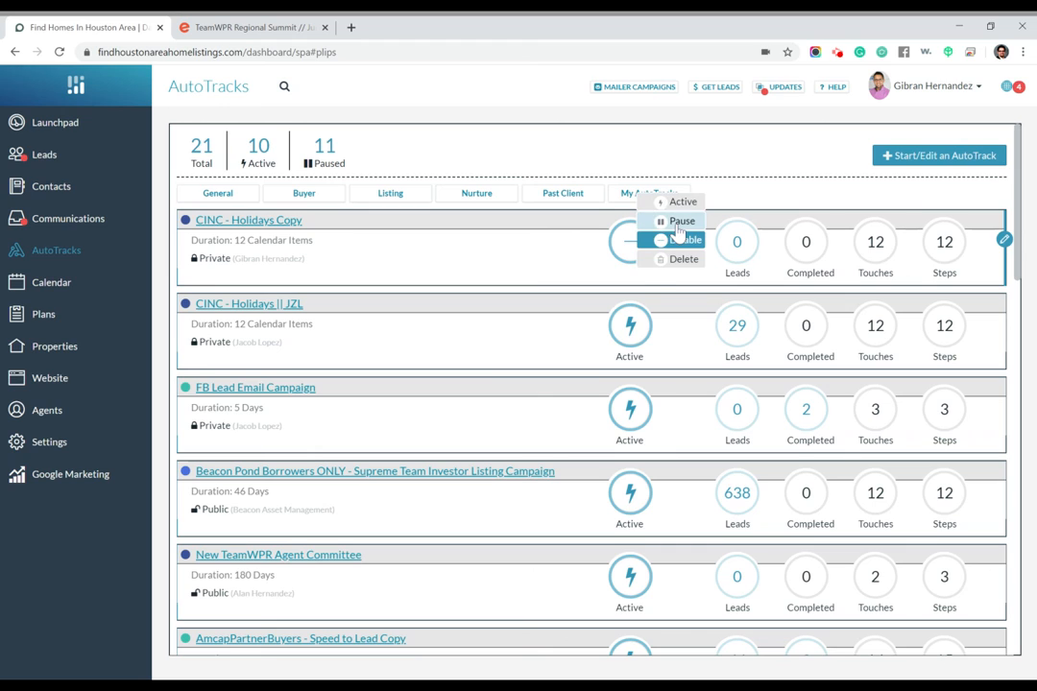
left_click(678, 222)
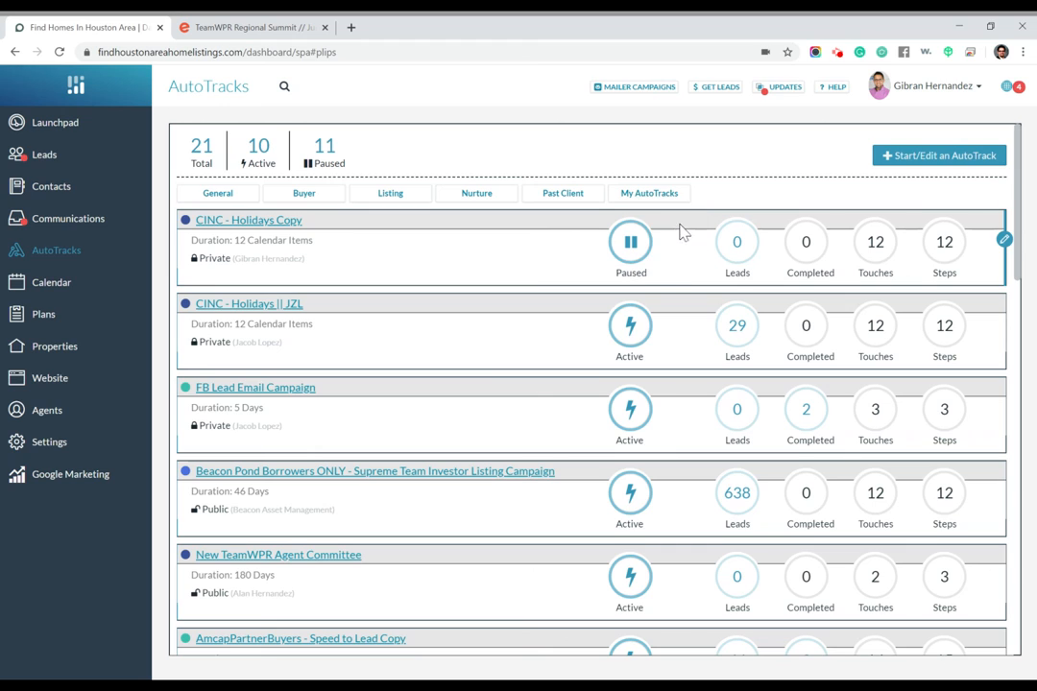
Reactivate the CINC - Holidays Copy AutoTrack and delete it again
left_click(631, 241)
left_click(683, 203)
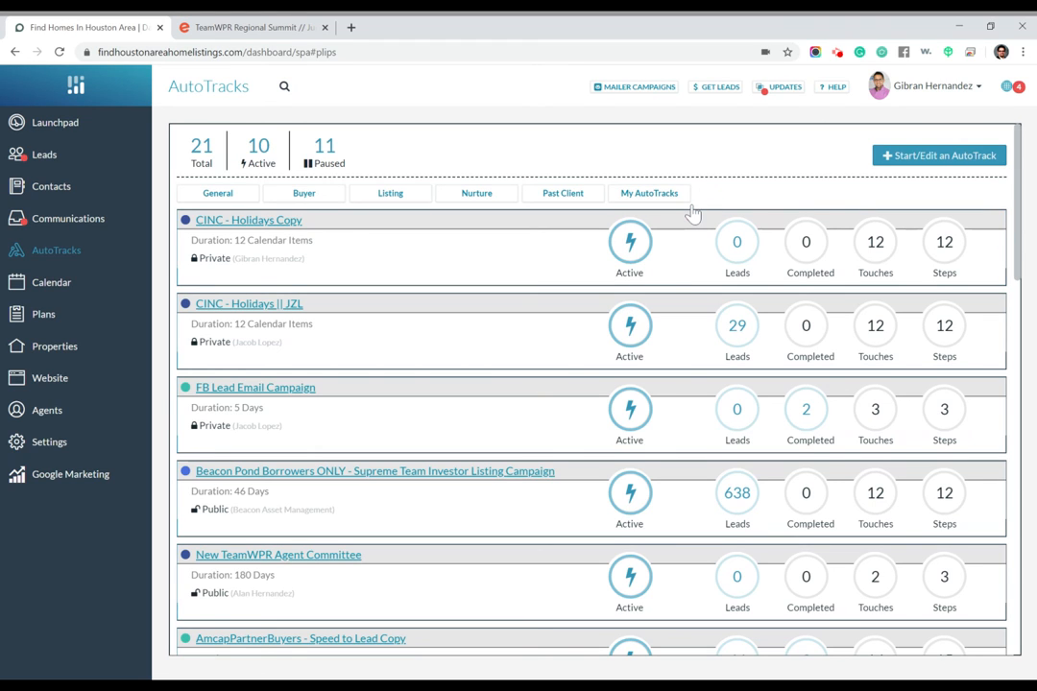
left_click(637, 232)
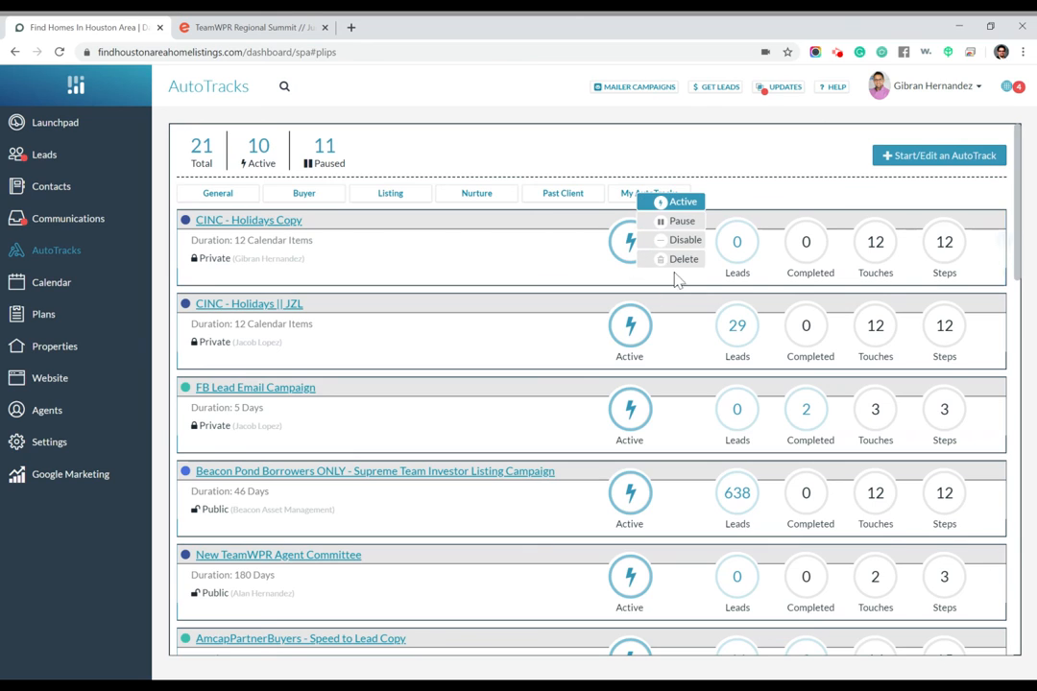
left_click(678, 260)
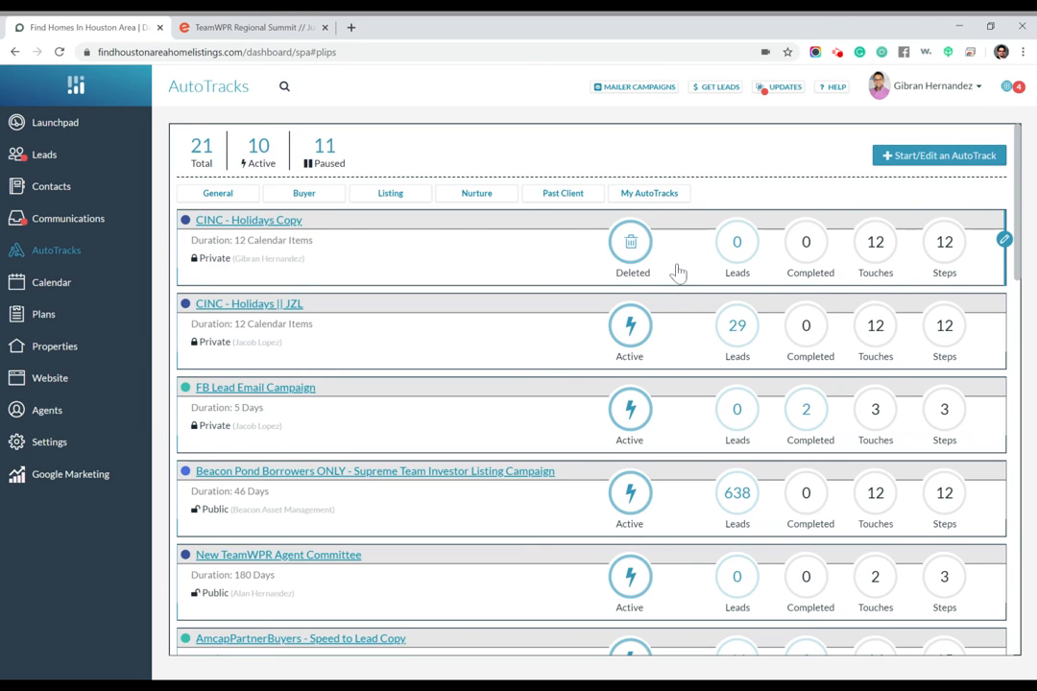
left_click(247, 27)
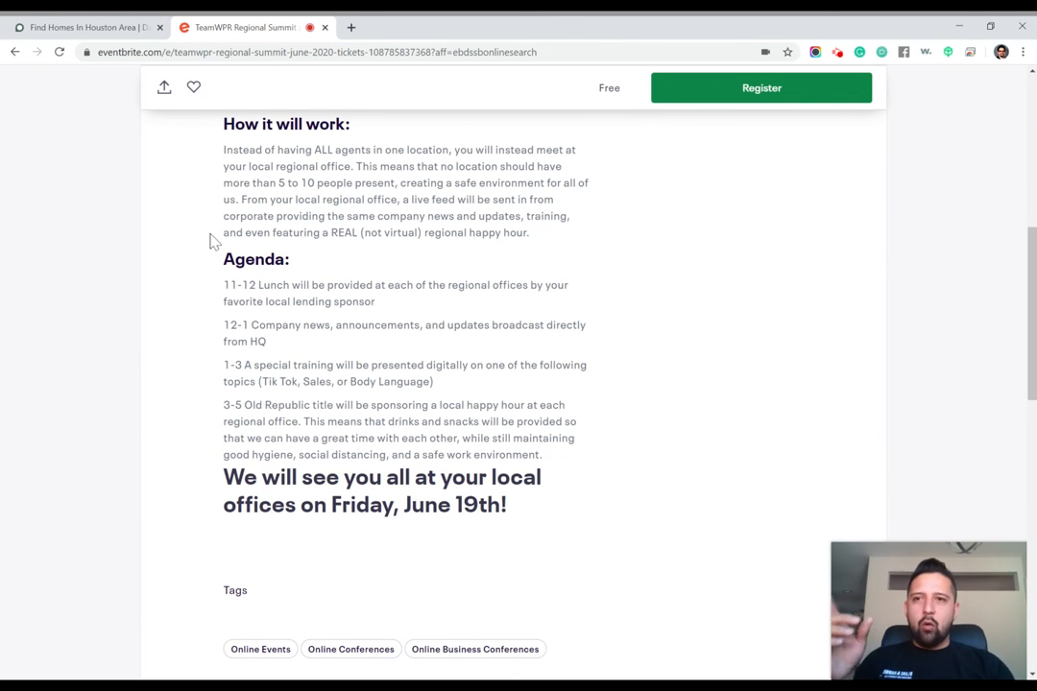
left_click(63, 27)
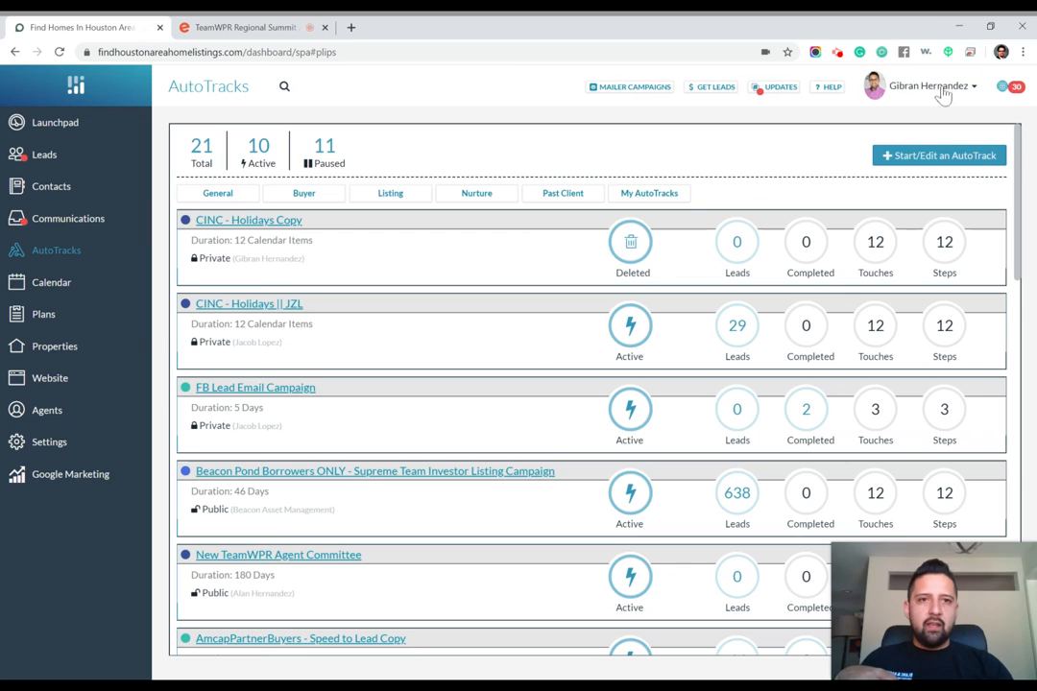
Open the help Resource Center, view its Interactive Walkthroughs list and return to the overview
left_click(831, 88)
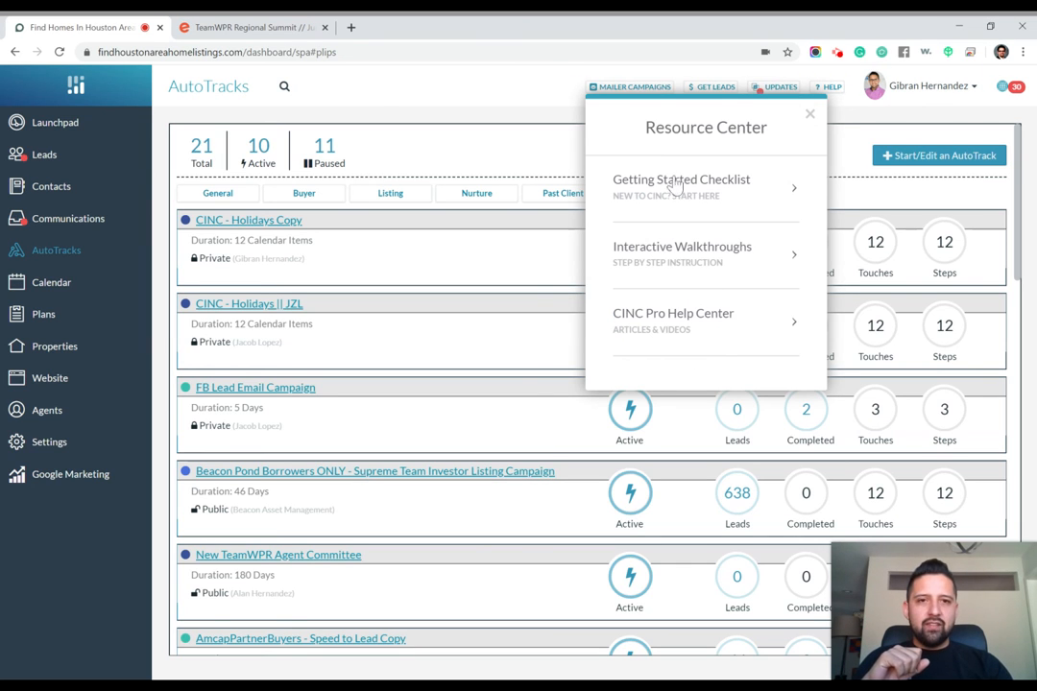
left_click(685, 266)
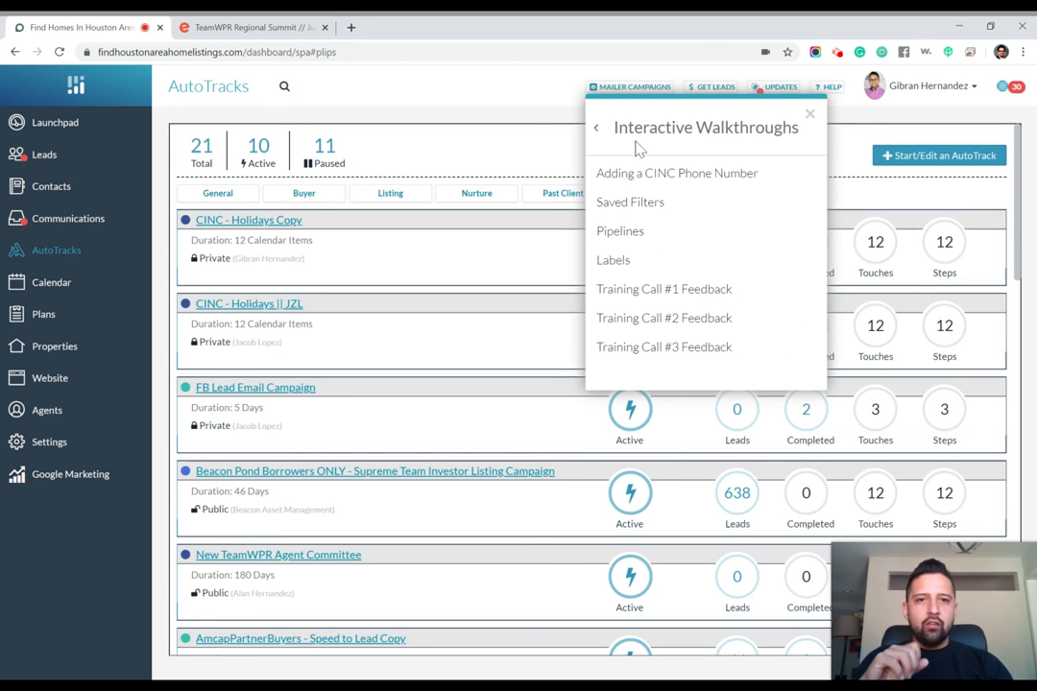
left_click(596, 127)
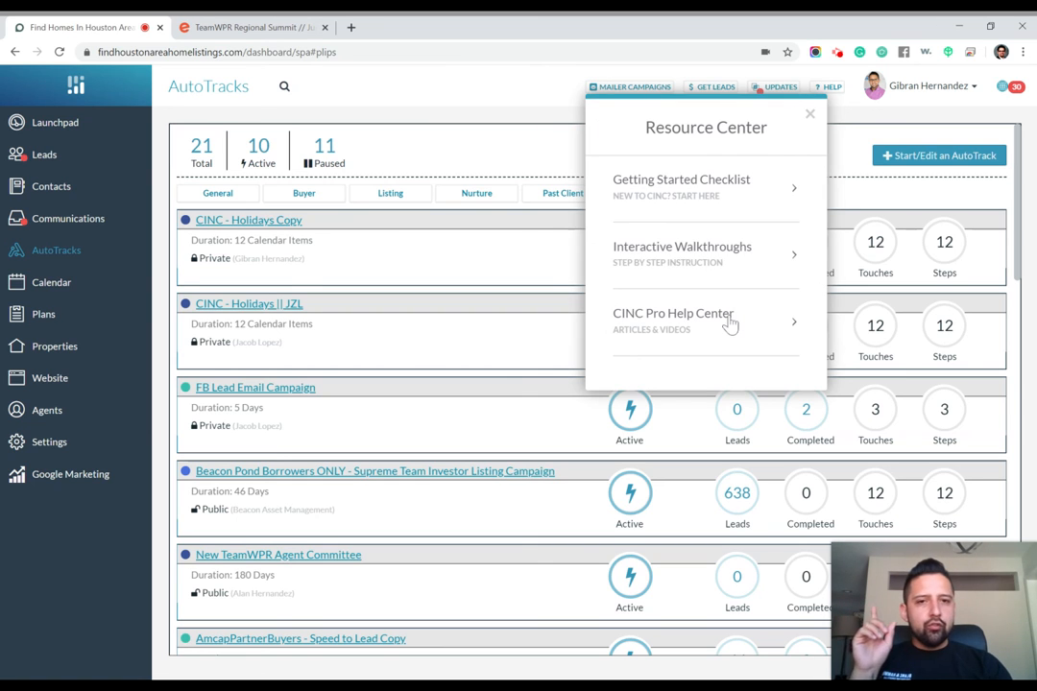
Open the CINC Help Center from the Resource Center and search the CINC Academy for "autotracks"
left_click(730, 326)
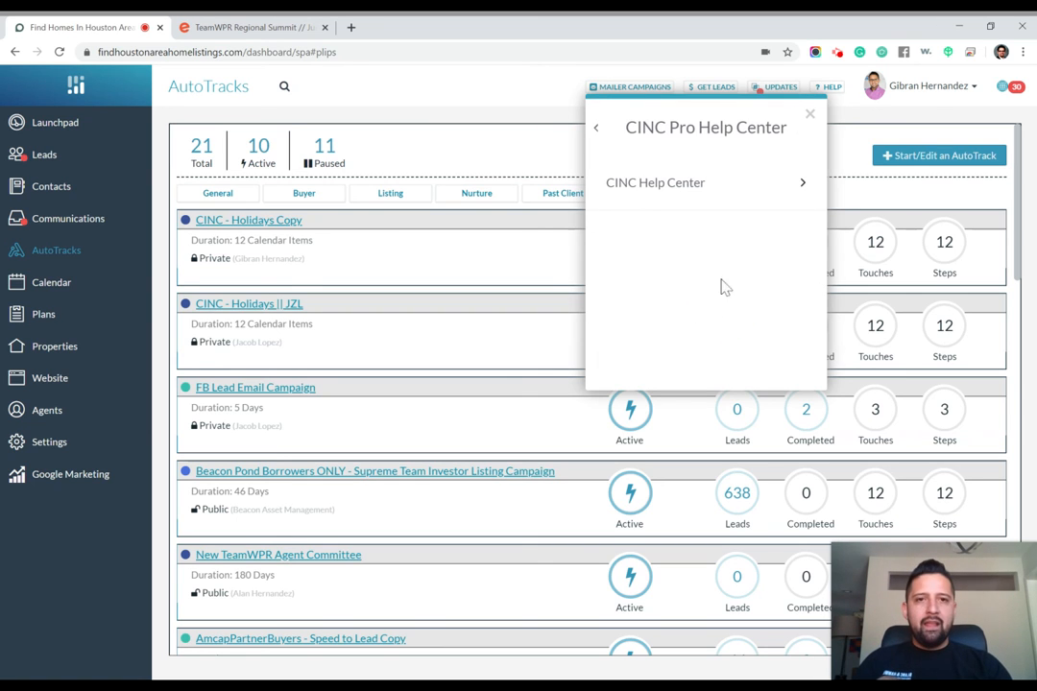
left_click(695, 184)
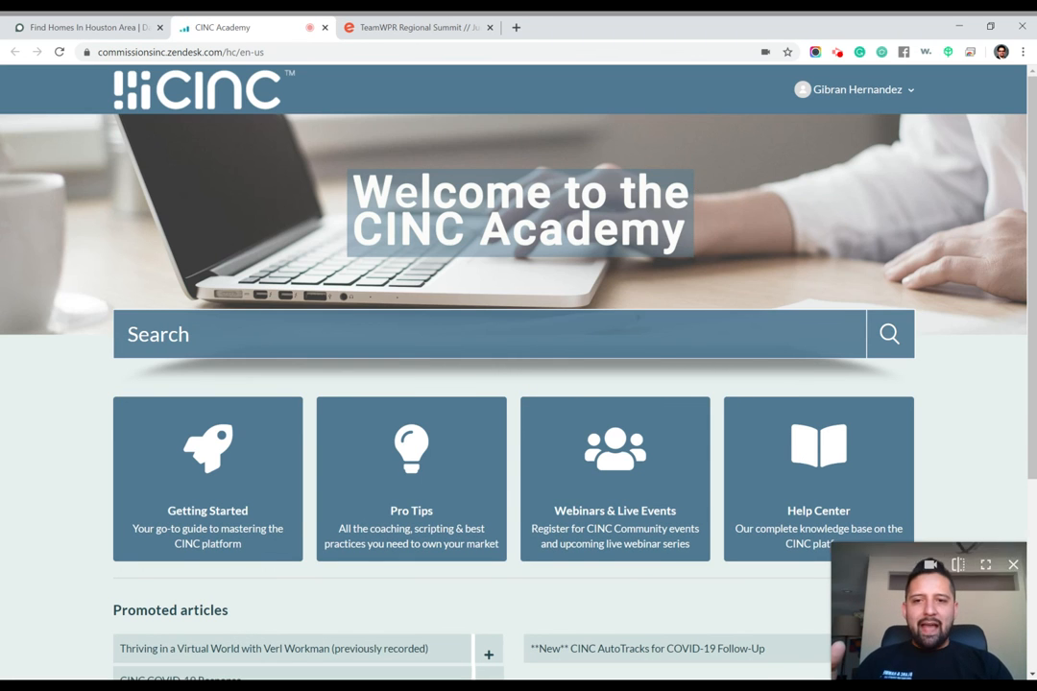
scroll(539, 412, "down", 1)
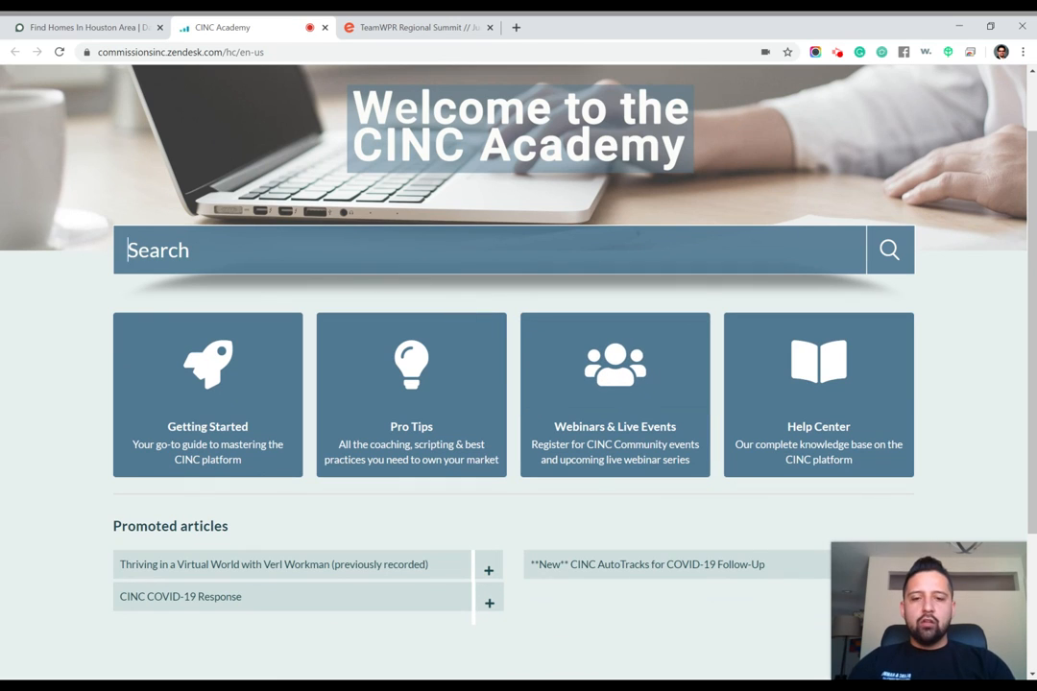
type("autotracks")
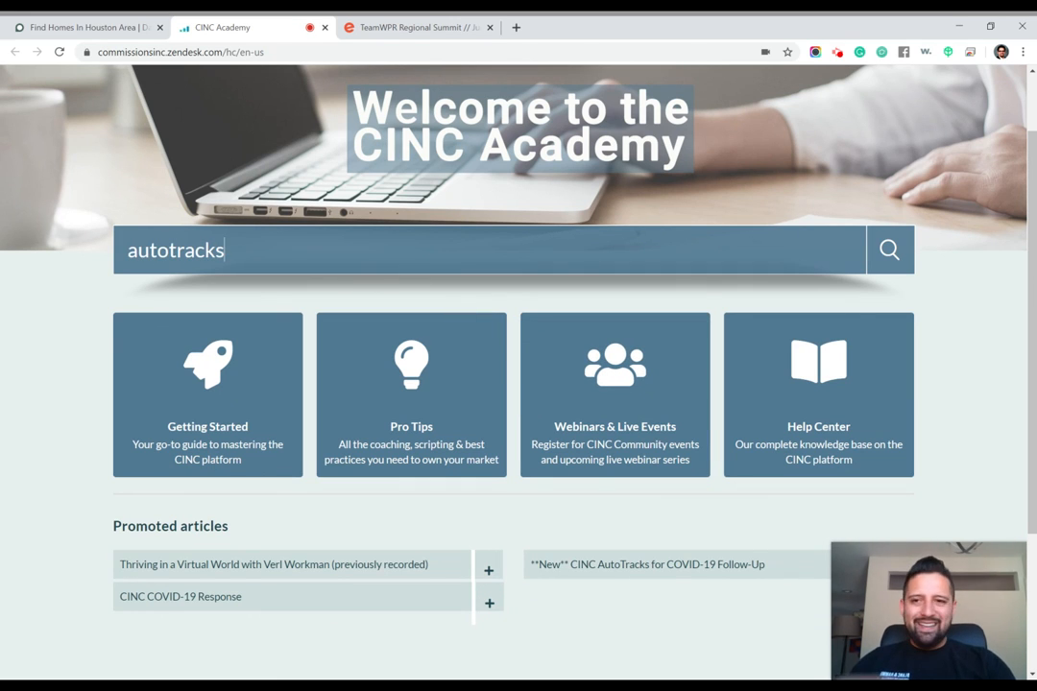
key("Return")
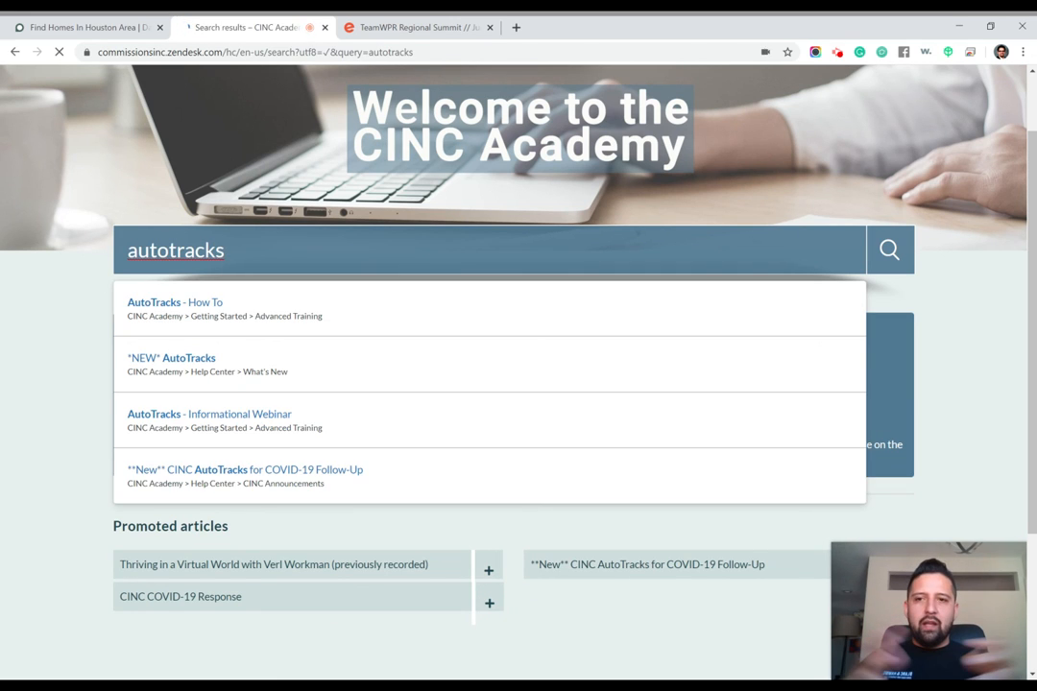
Browse the autotracks search results and open the "AutoTracks - How To" article
scroll(521, 548, "down", 2)
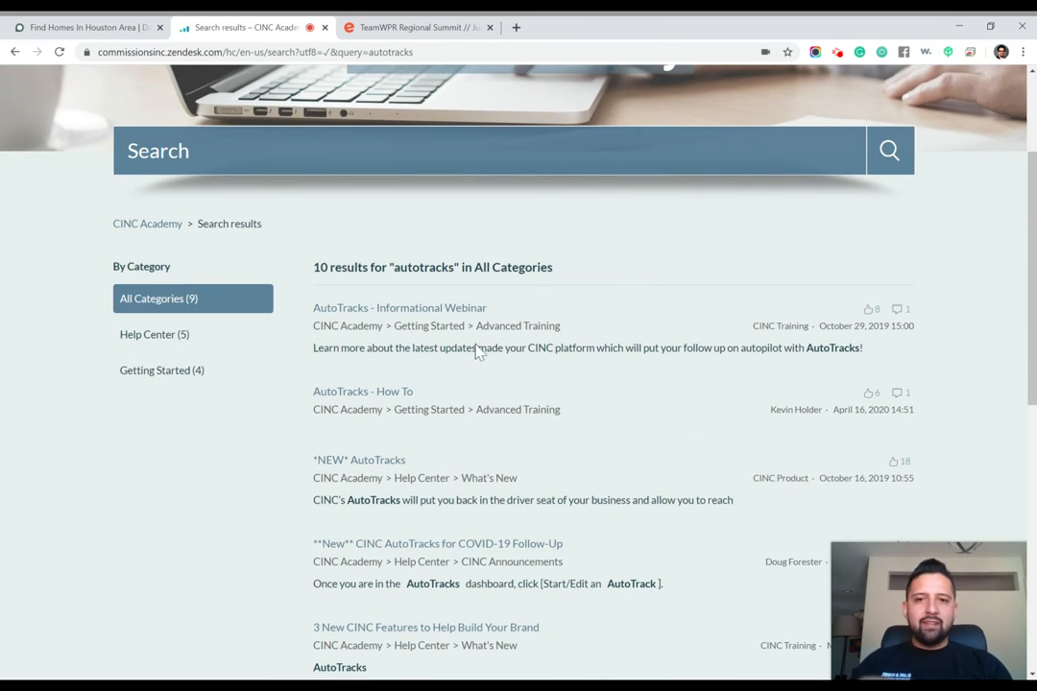
scroll(340, 322, "down", 1)
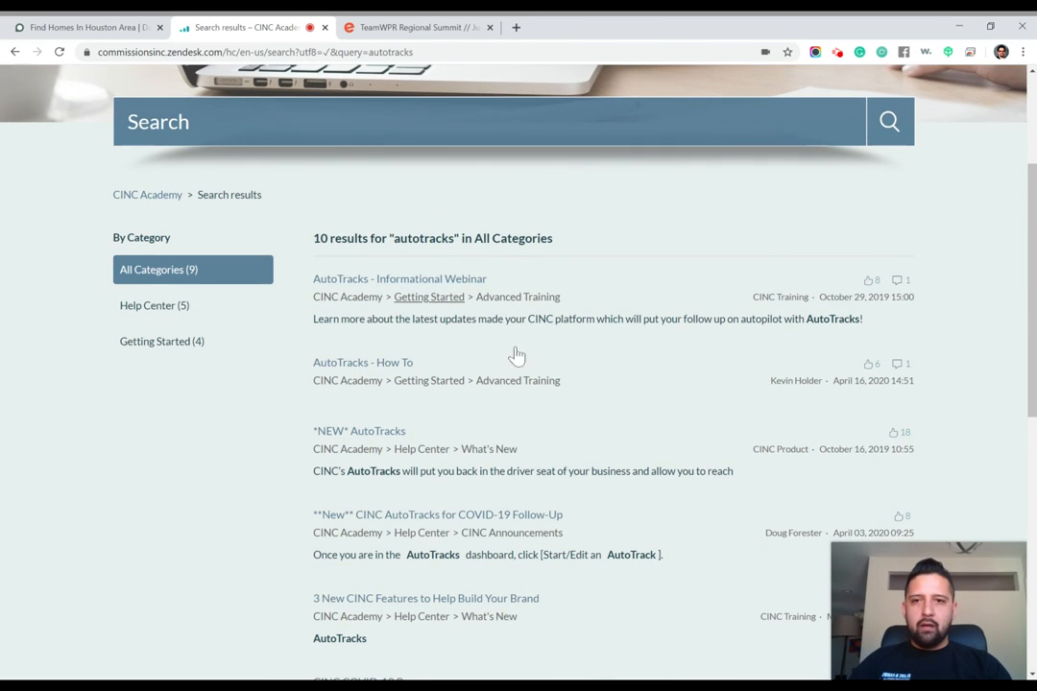
scroll(517, 356, "down", 1)
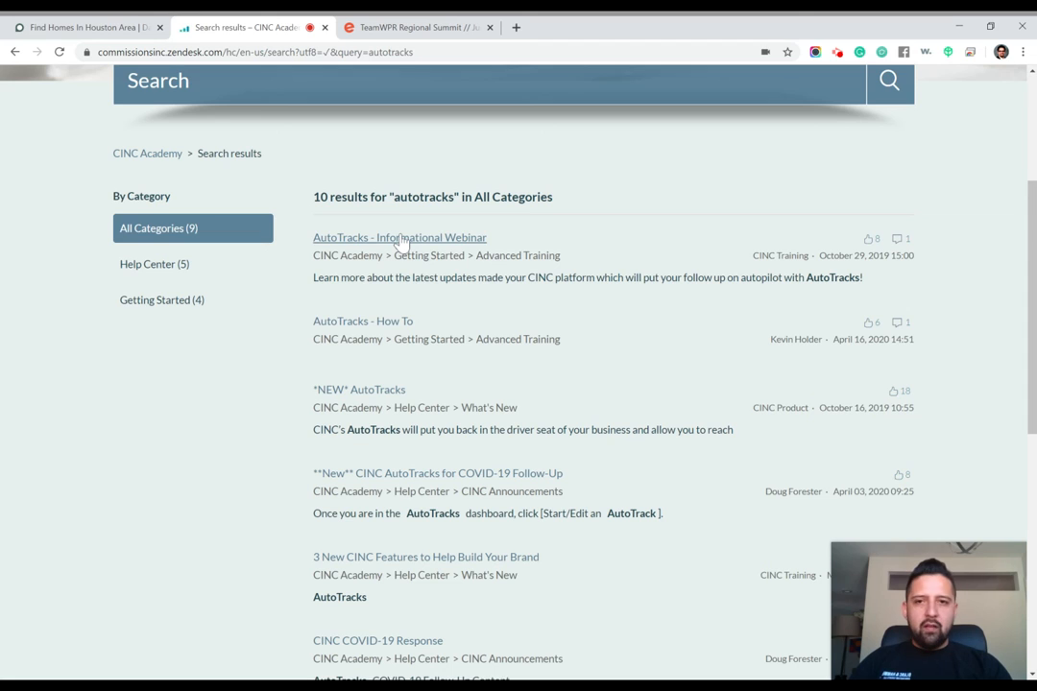
scroll(403, 384, "down", 1)
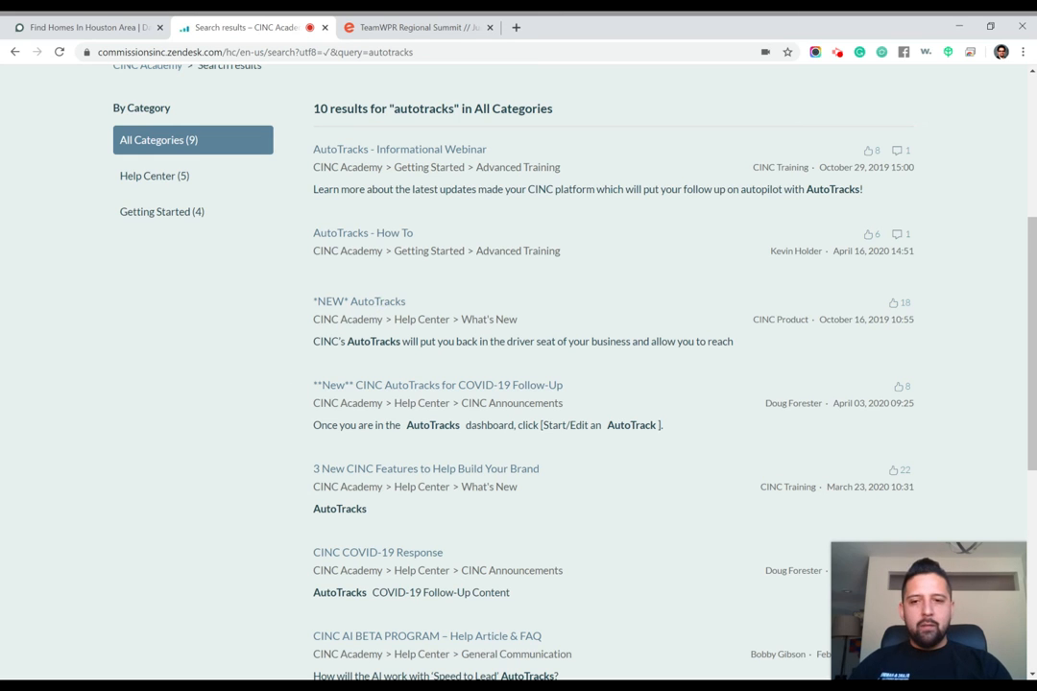
scroll(602, 469, "down", 2)
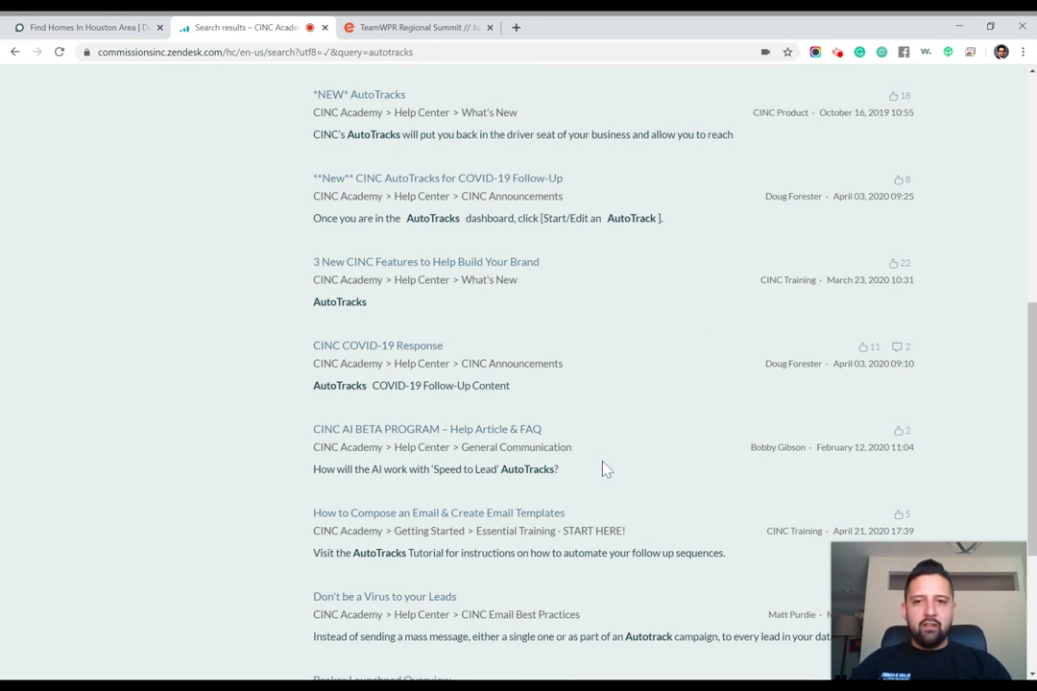
scroll(603, 469, "up", 3)
left_click(396, 359)
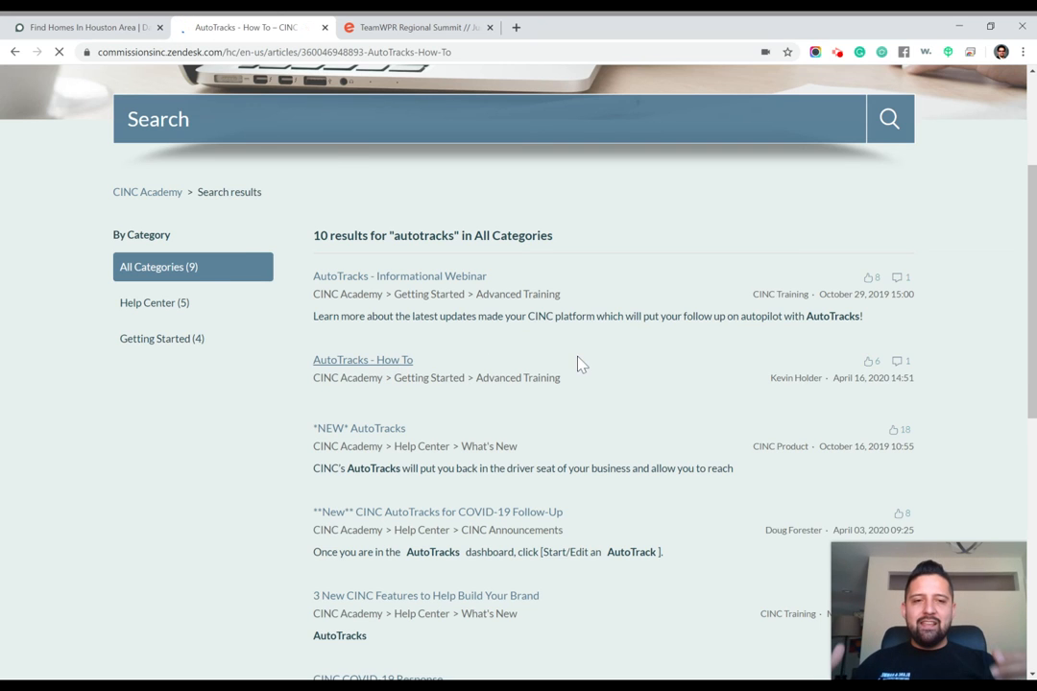
Examine the AutoTracks - How To article, including its tutorial video and related articles
scroll(579, 362, "down", 3)
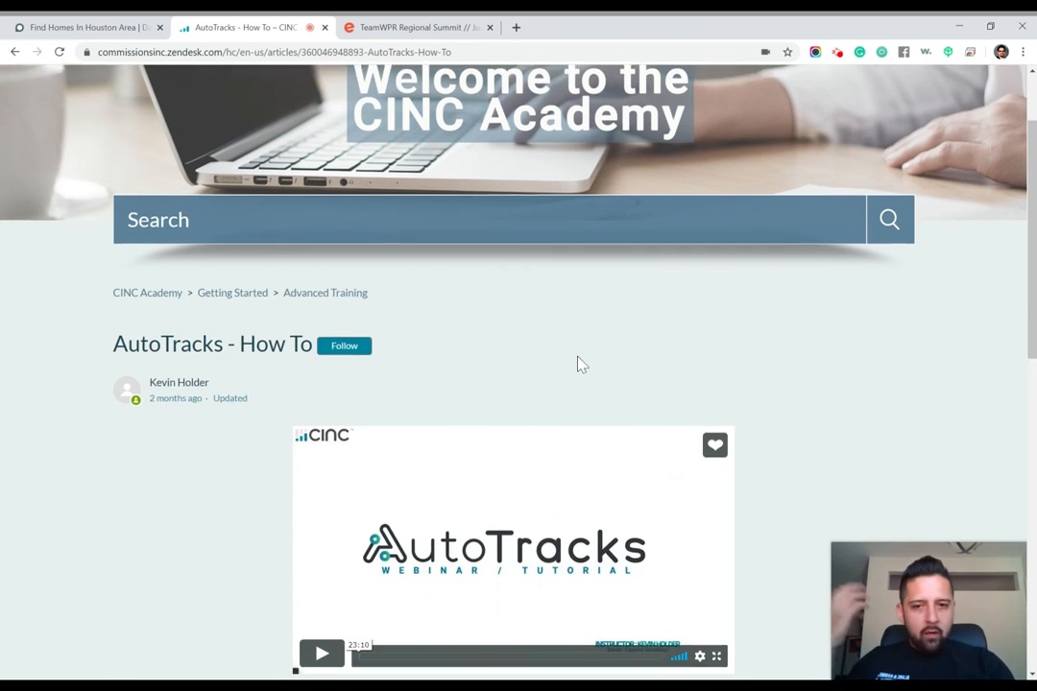
scroll(403, 547, "down", 2)
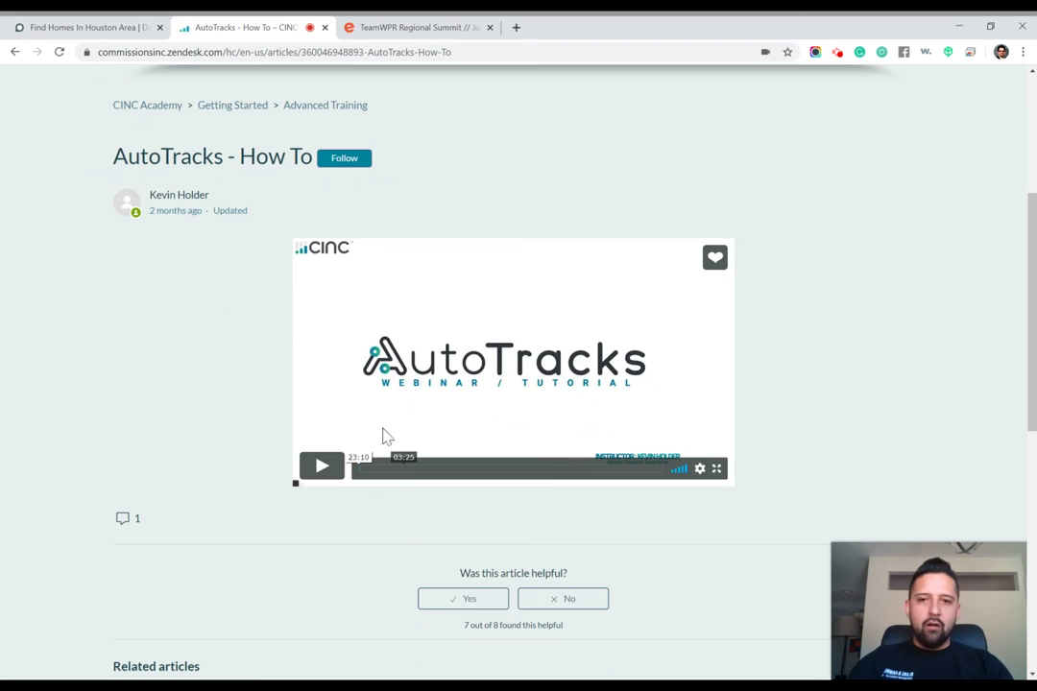
scroll(773, 464, "down", 3)
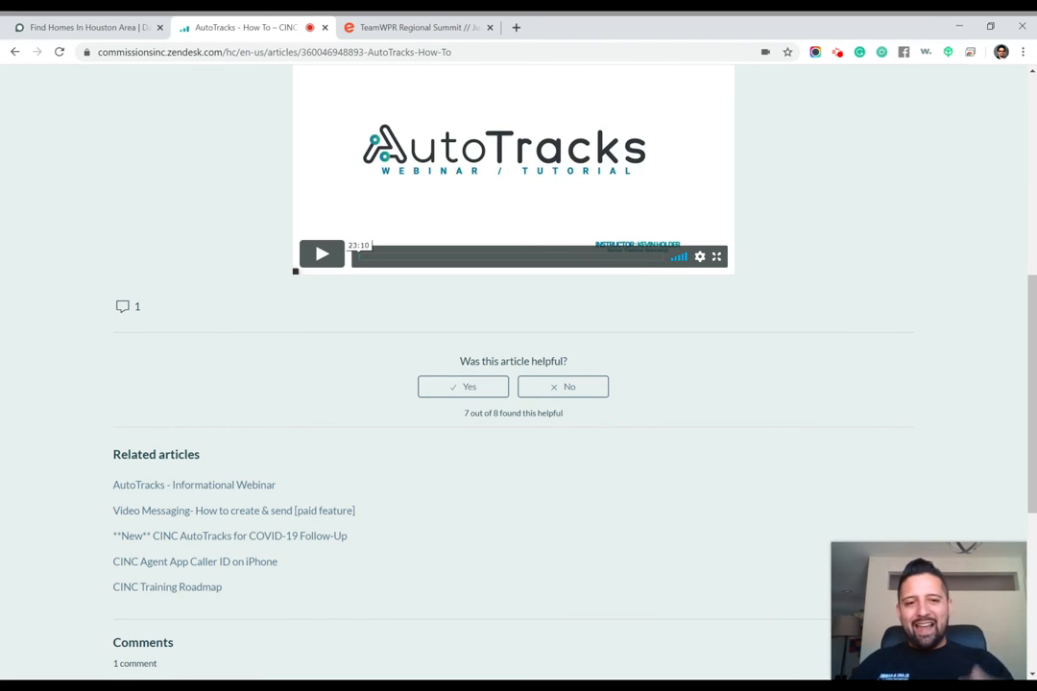
scroll(518, 374, "up", 5)
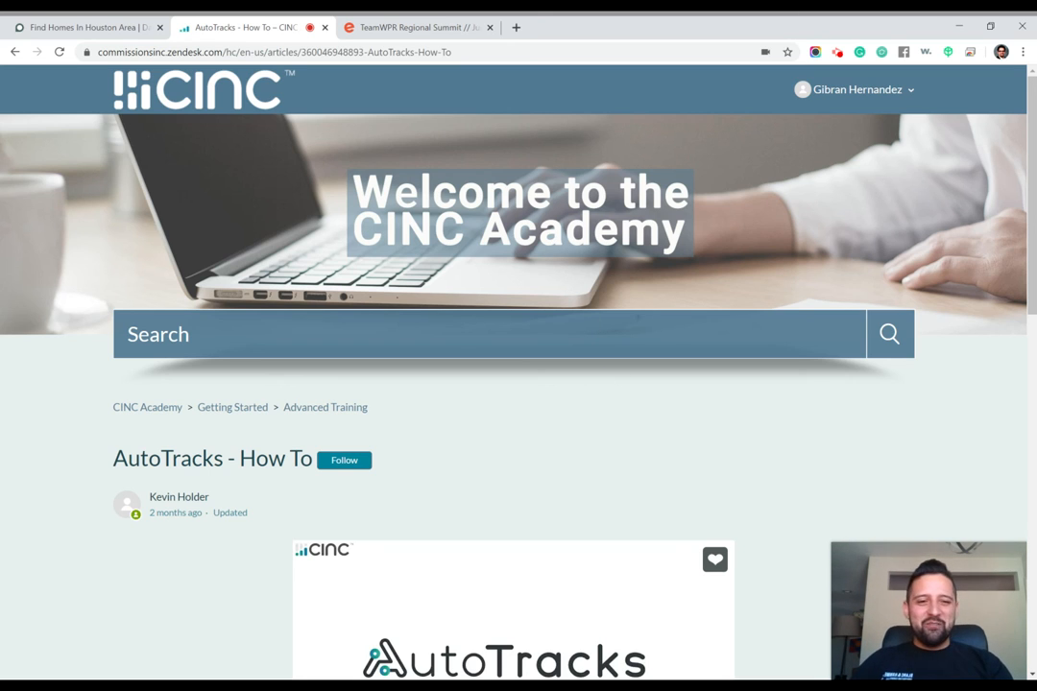
mouse_move(930, 631)
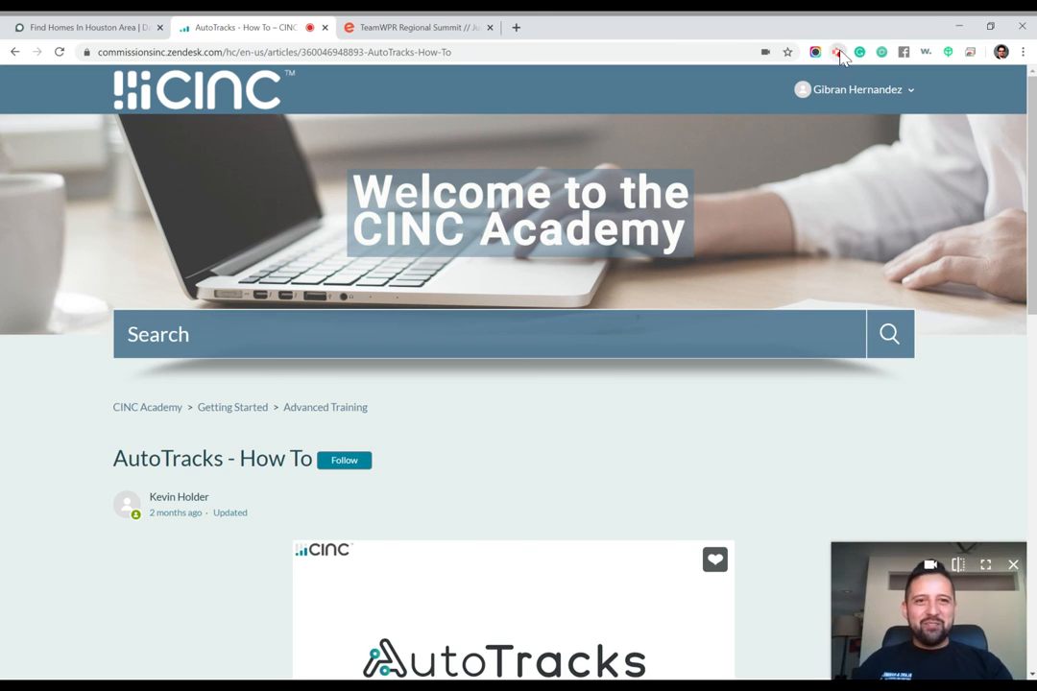